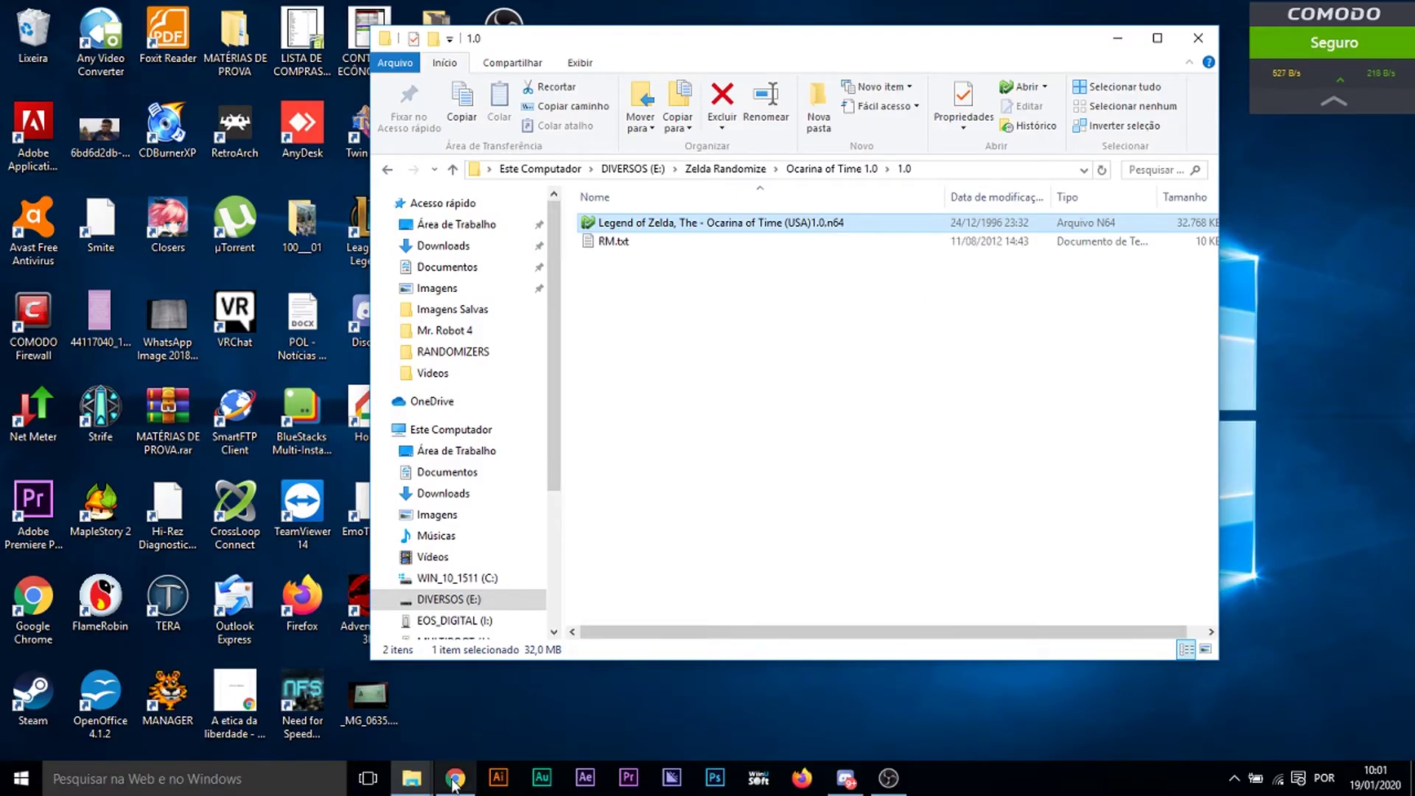
Switch to Chrome and open the seed generator from the ootrandomizer.com home page
left_click(455, 778)
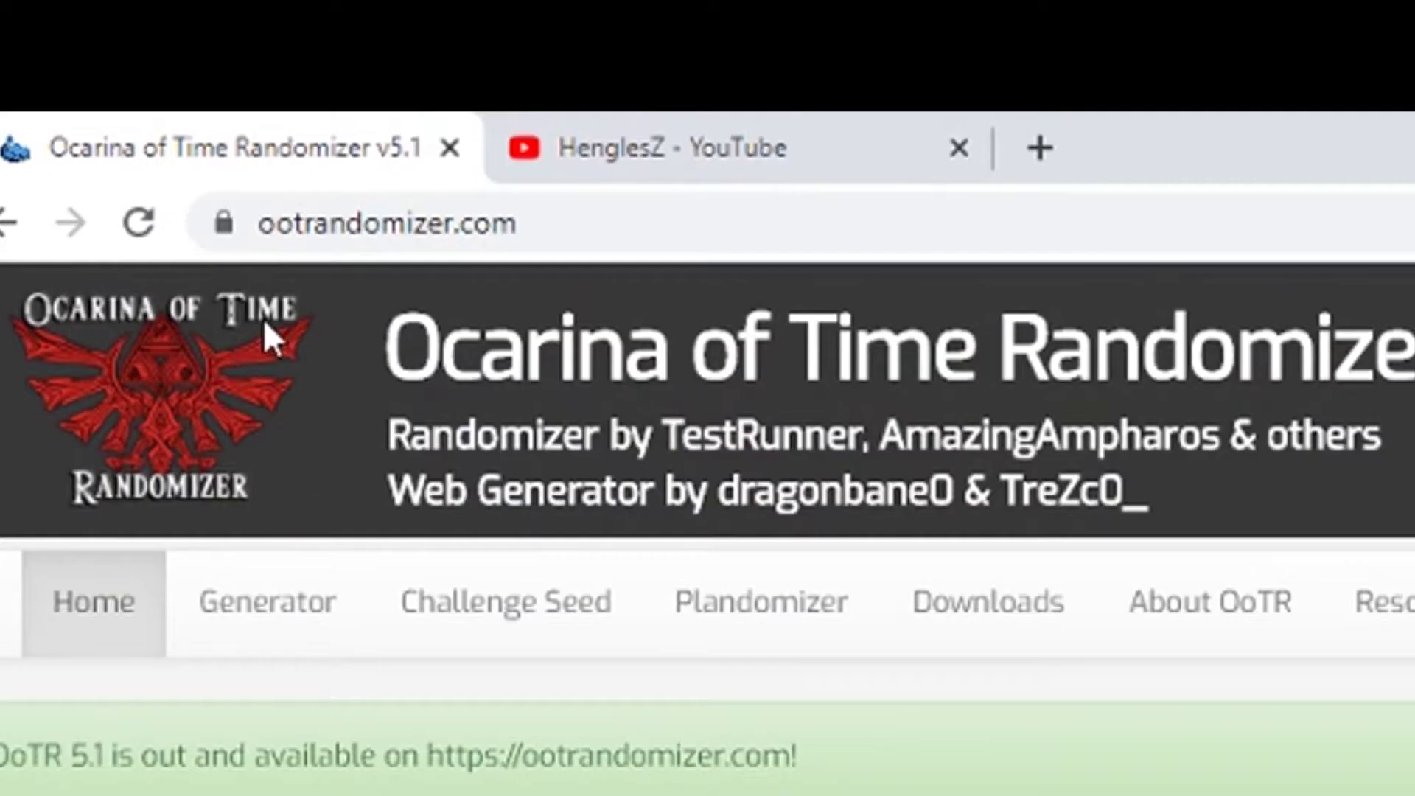
left_click(263, 222)
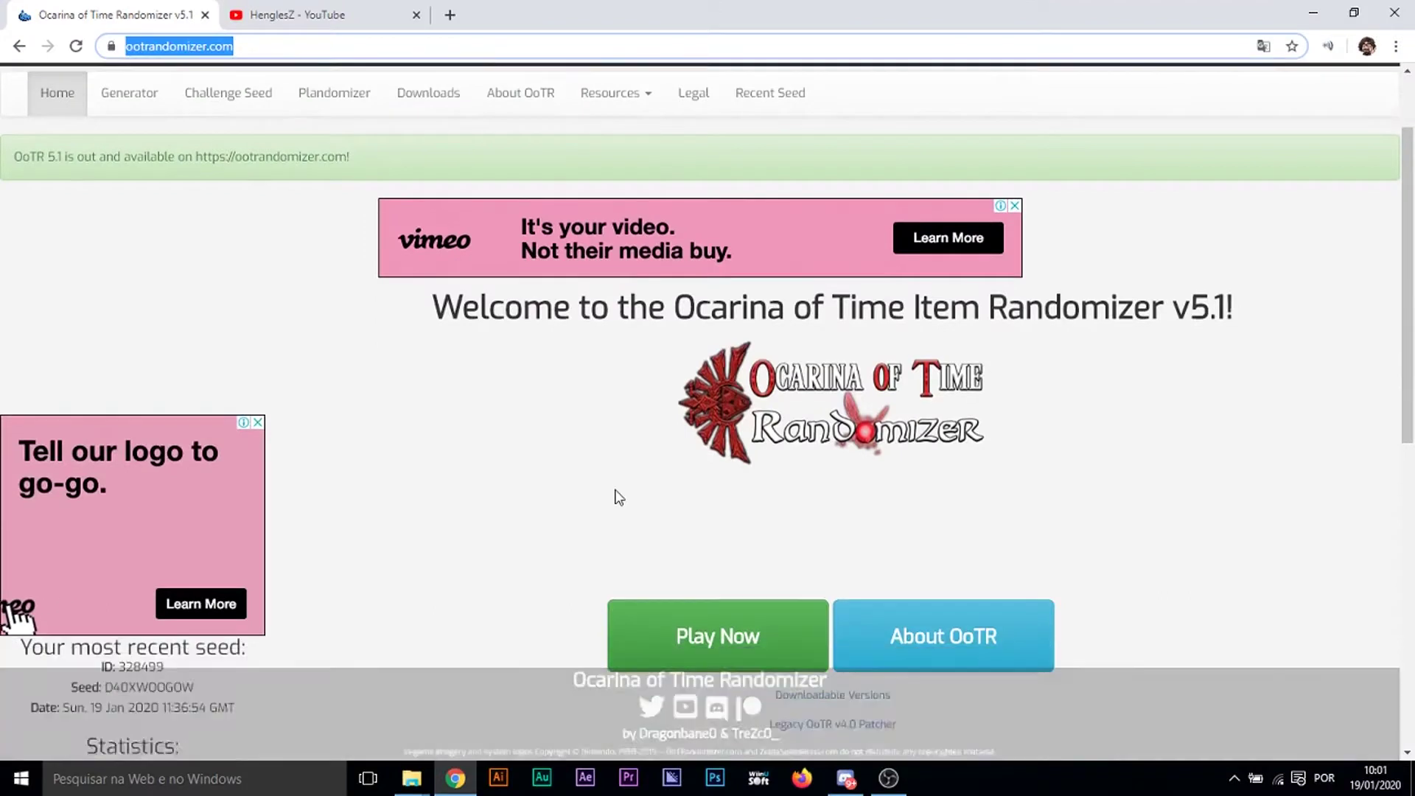
scroll(619, 496, "down", 2)
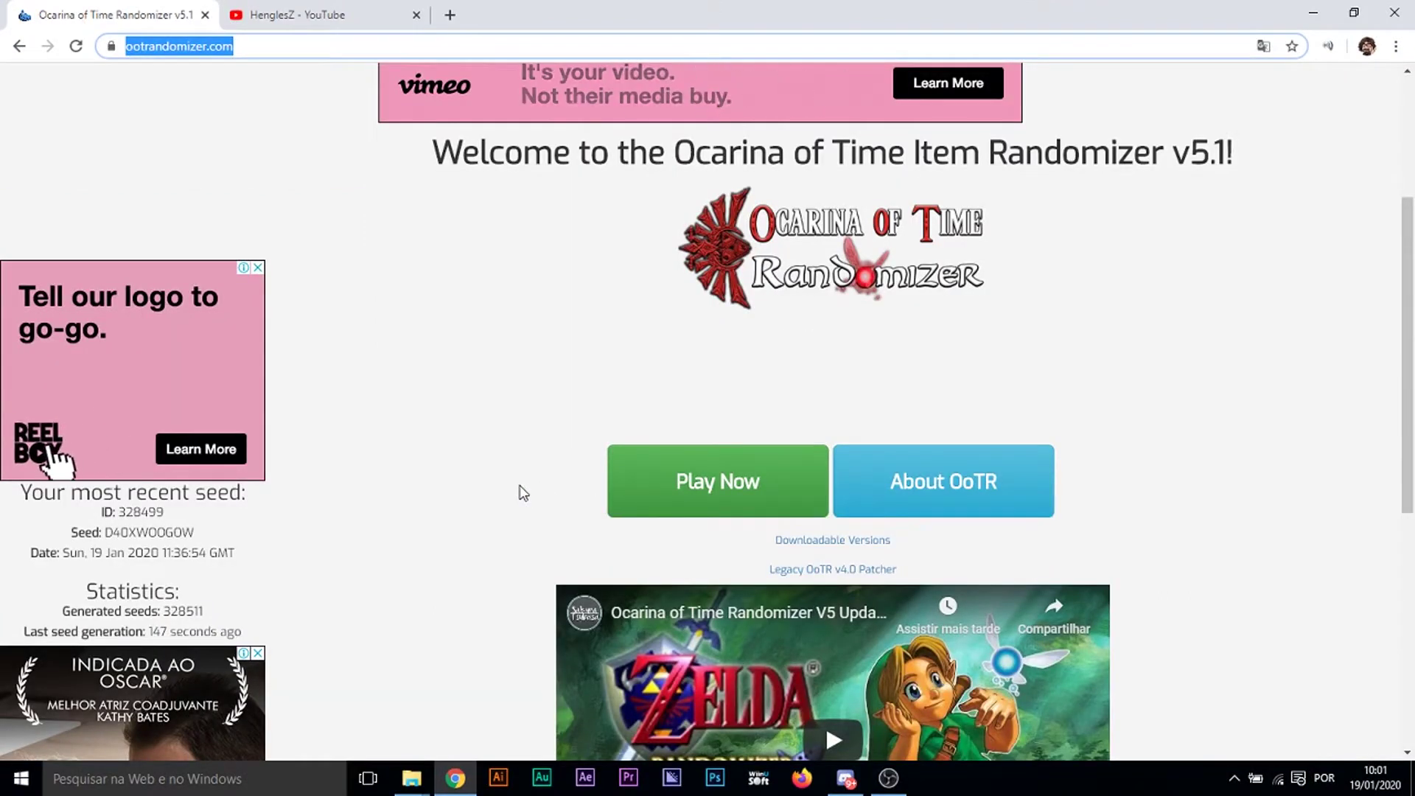
scroll(675, 410, "down", 1)
left_click(676, 410)
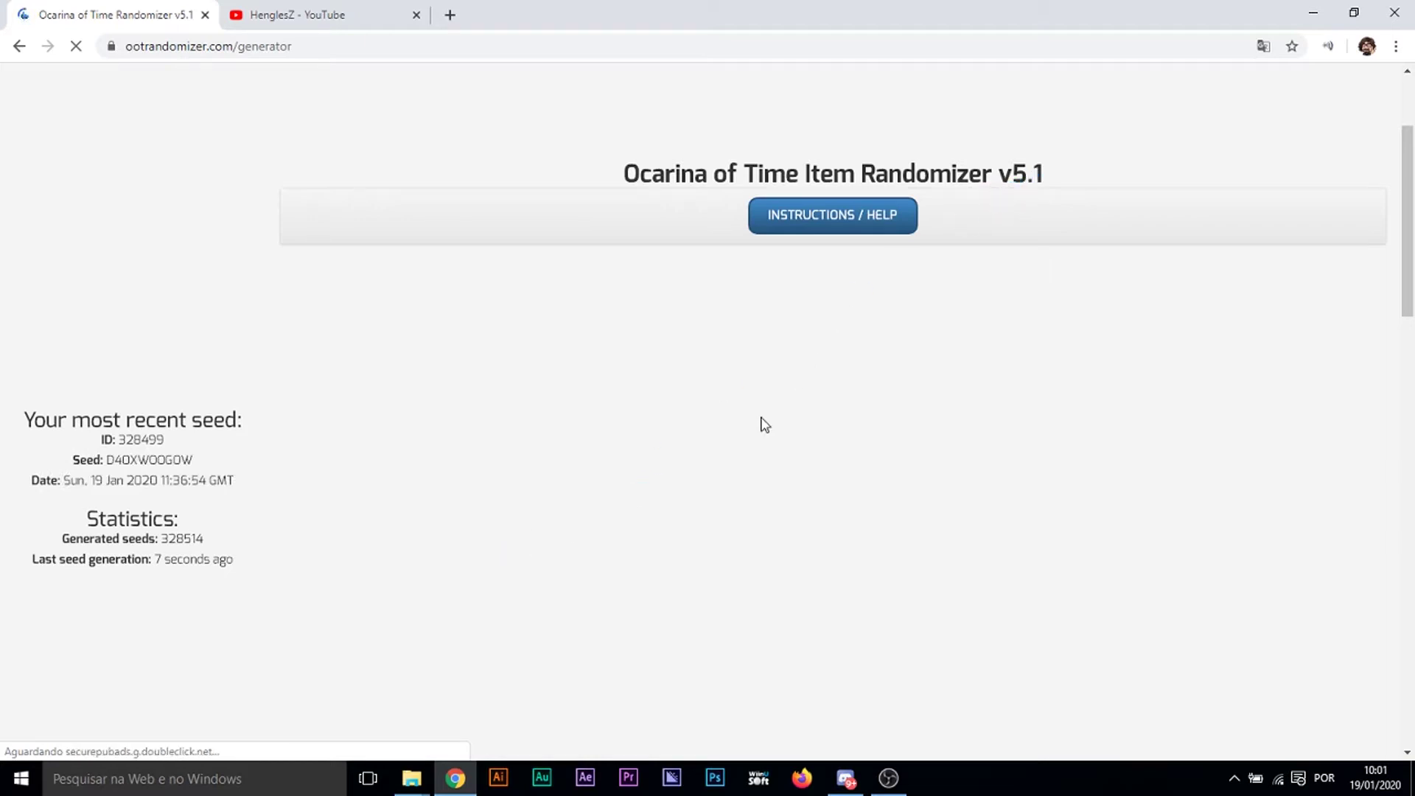
Look over the generator page, including its ROM options, main rules, other, cosmetics and sound effect settings
scroll(697, 524, "down", 5)
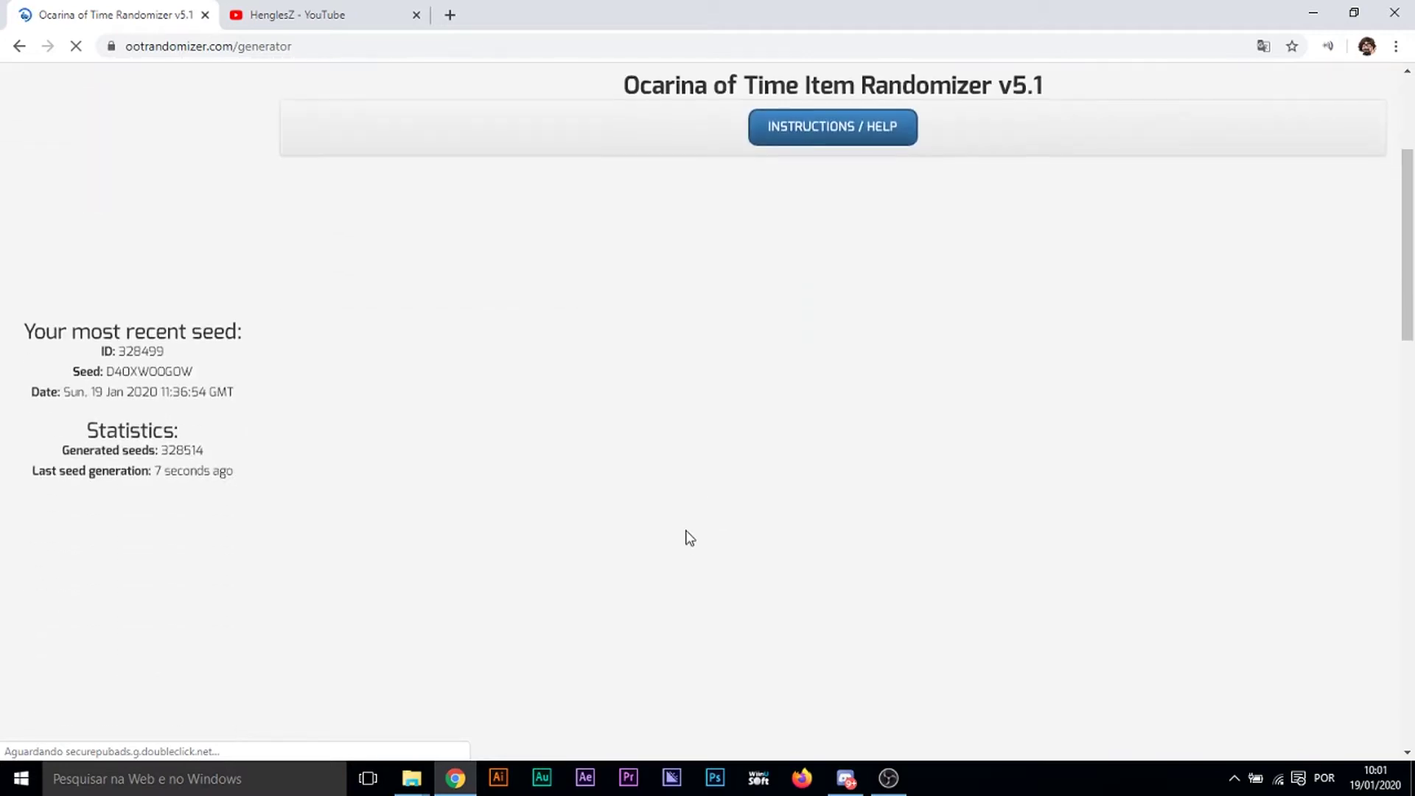
scroll(692, 656, "up", 2)
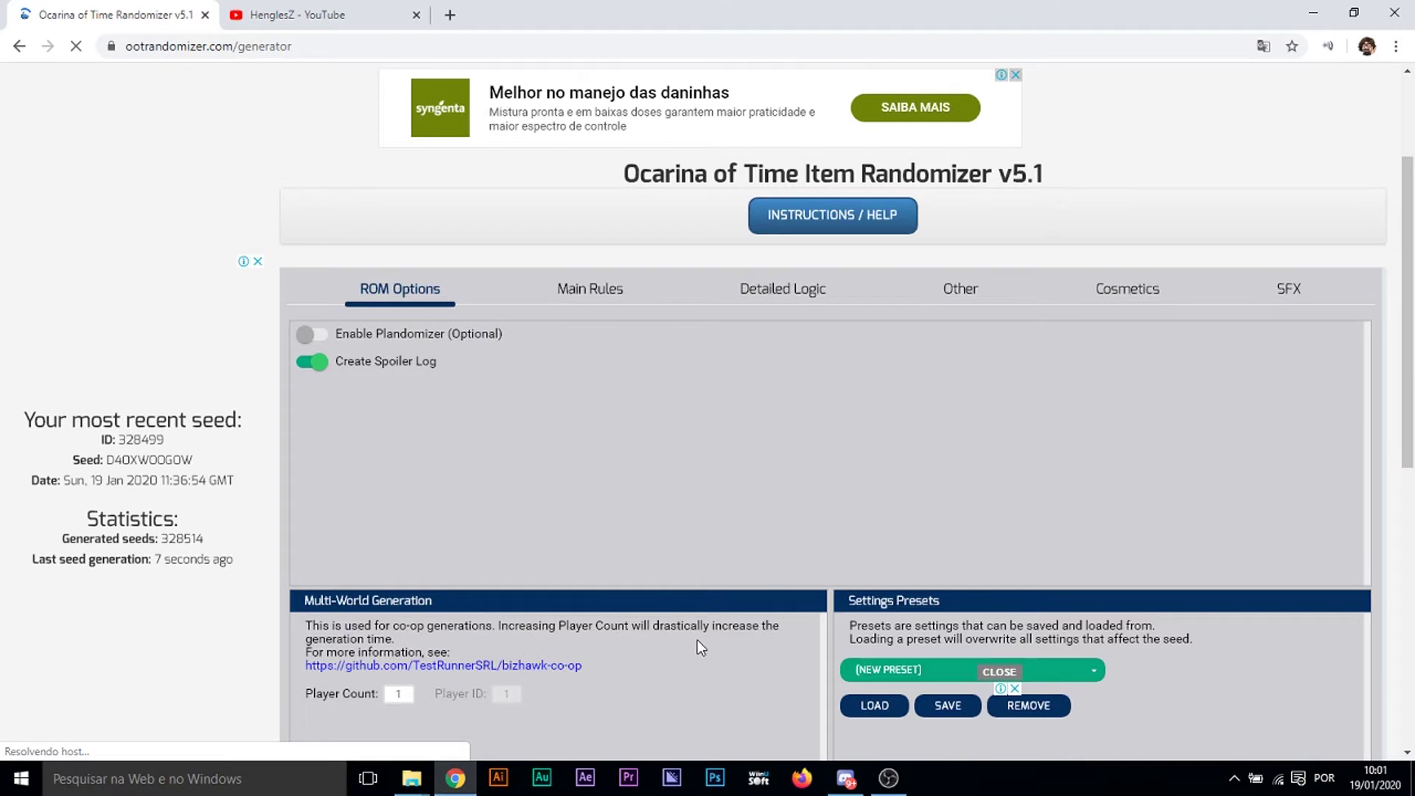
scroll(778, 572, "down", 5)
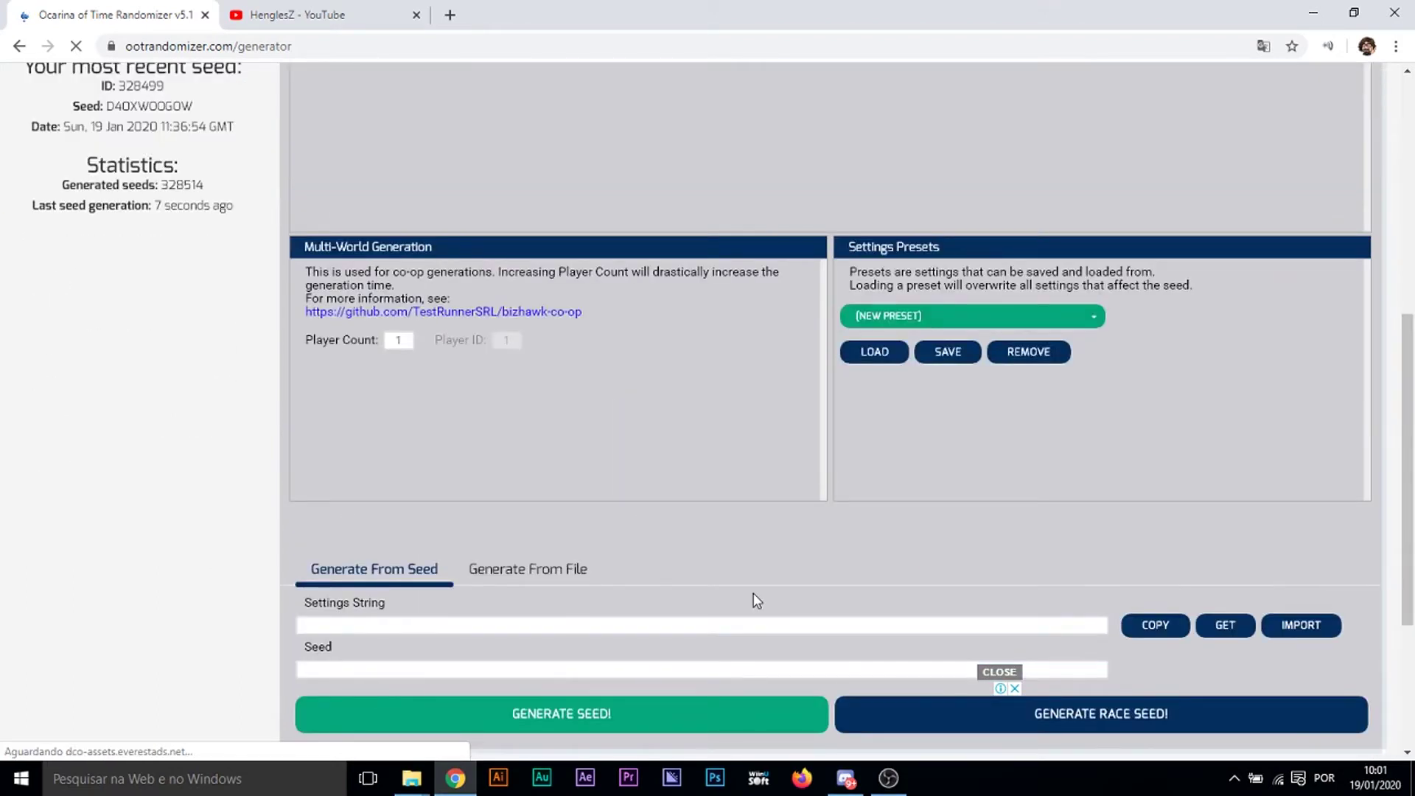
scroll(710, 517, "up", 5)
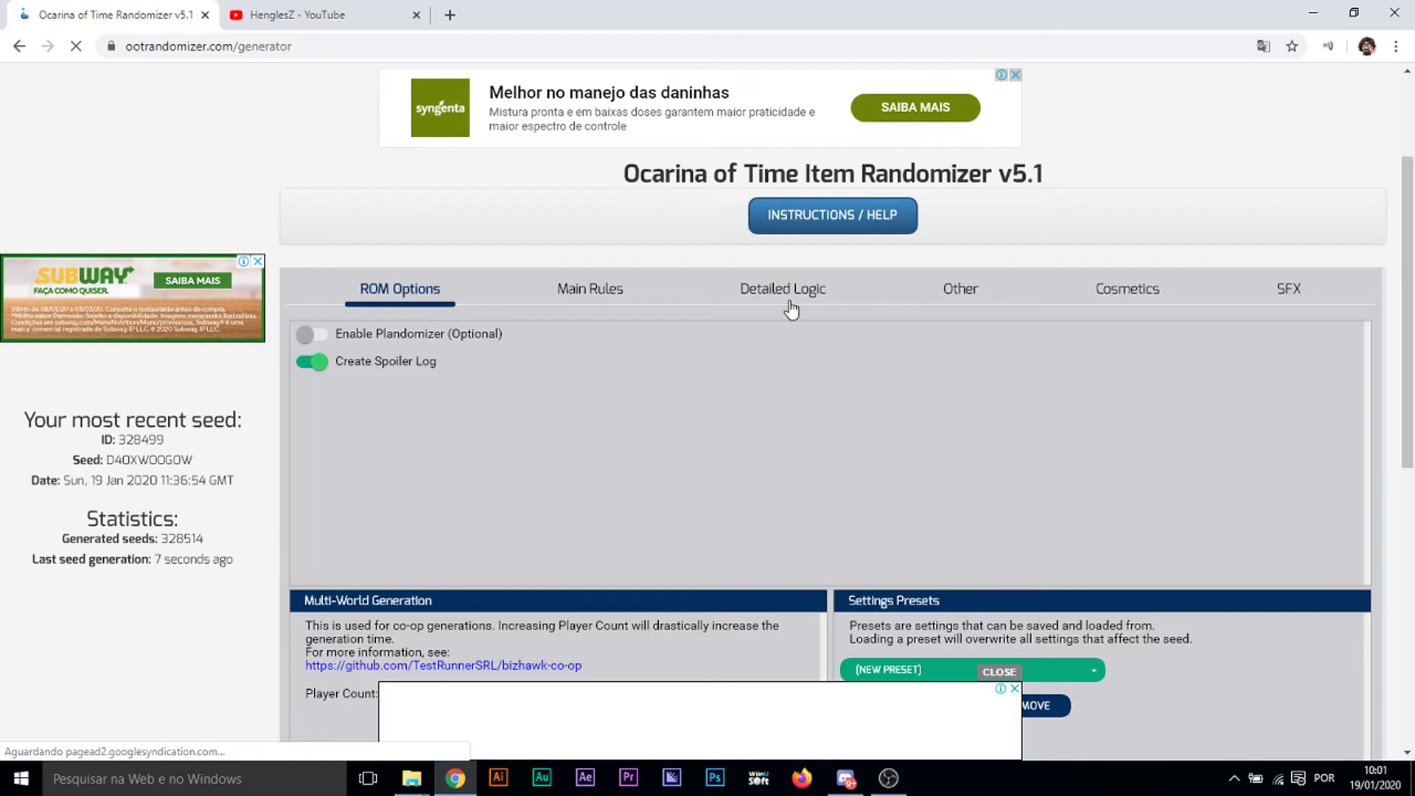
left_click(589, 288)
scroll(890, 221, "down", 2)
left_click(960, 112)
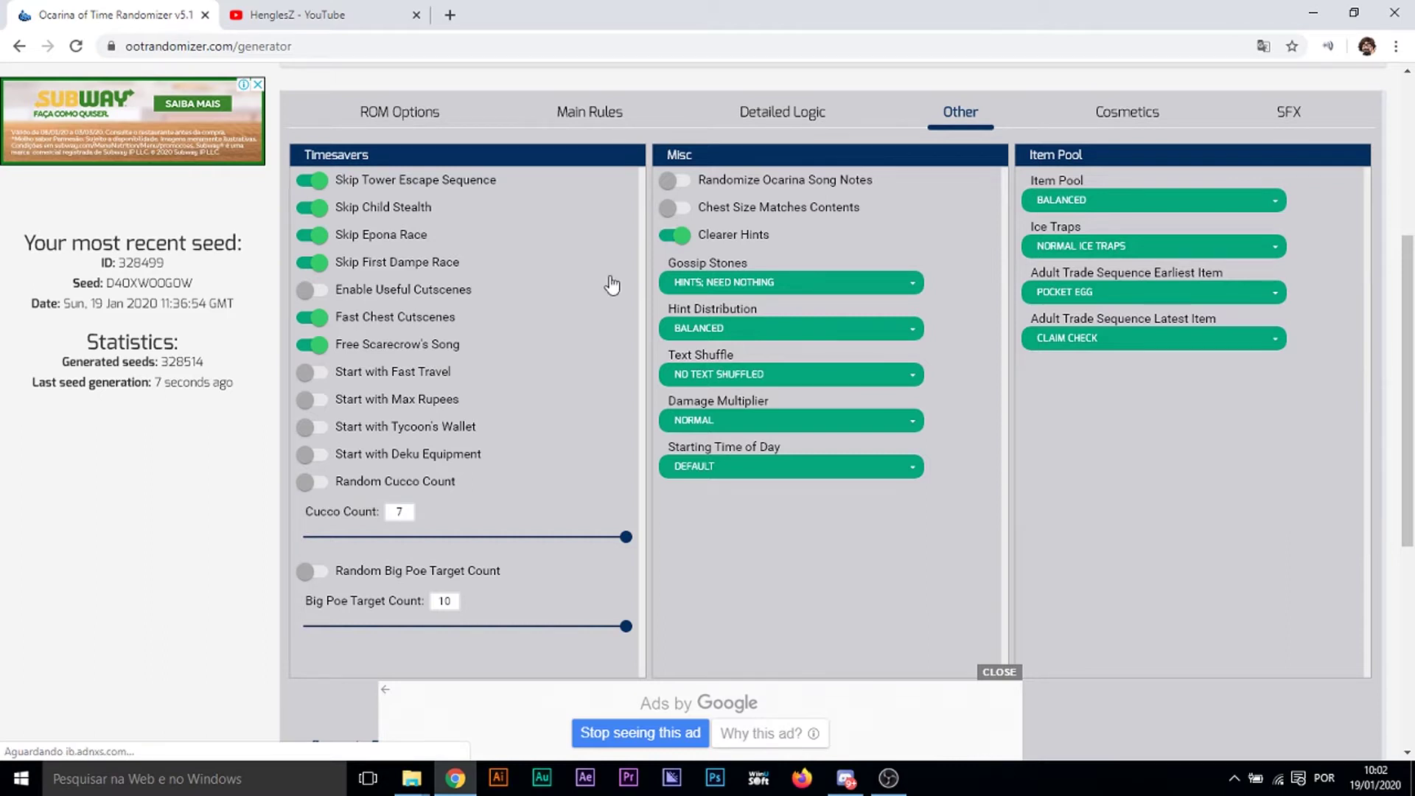
left_click(589, 112)
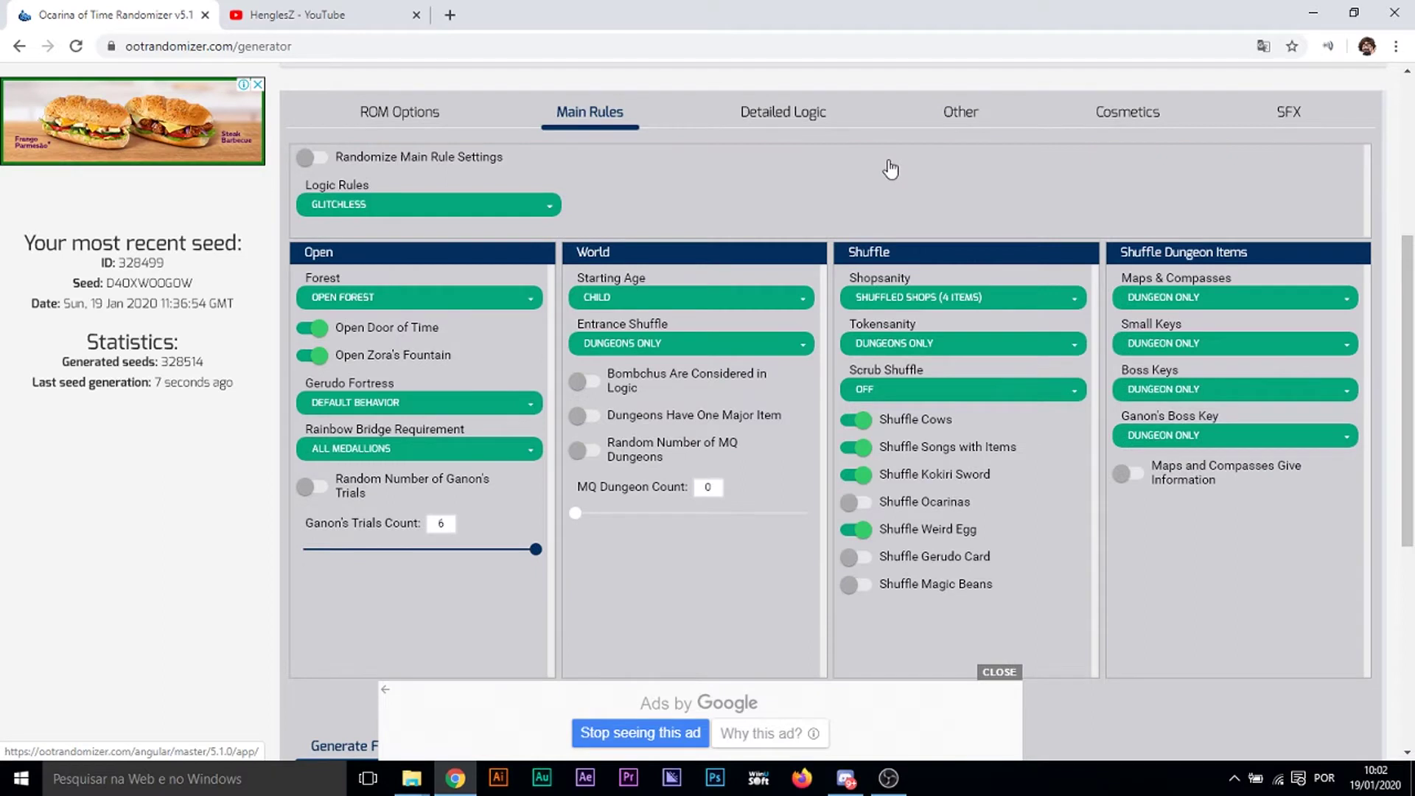
left_click(960, 112)
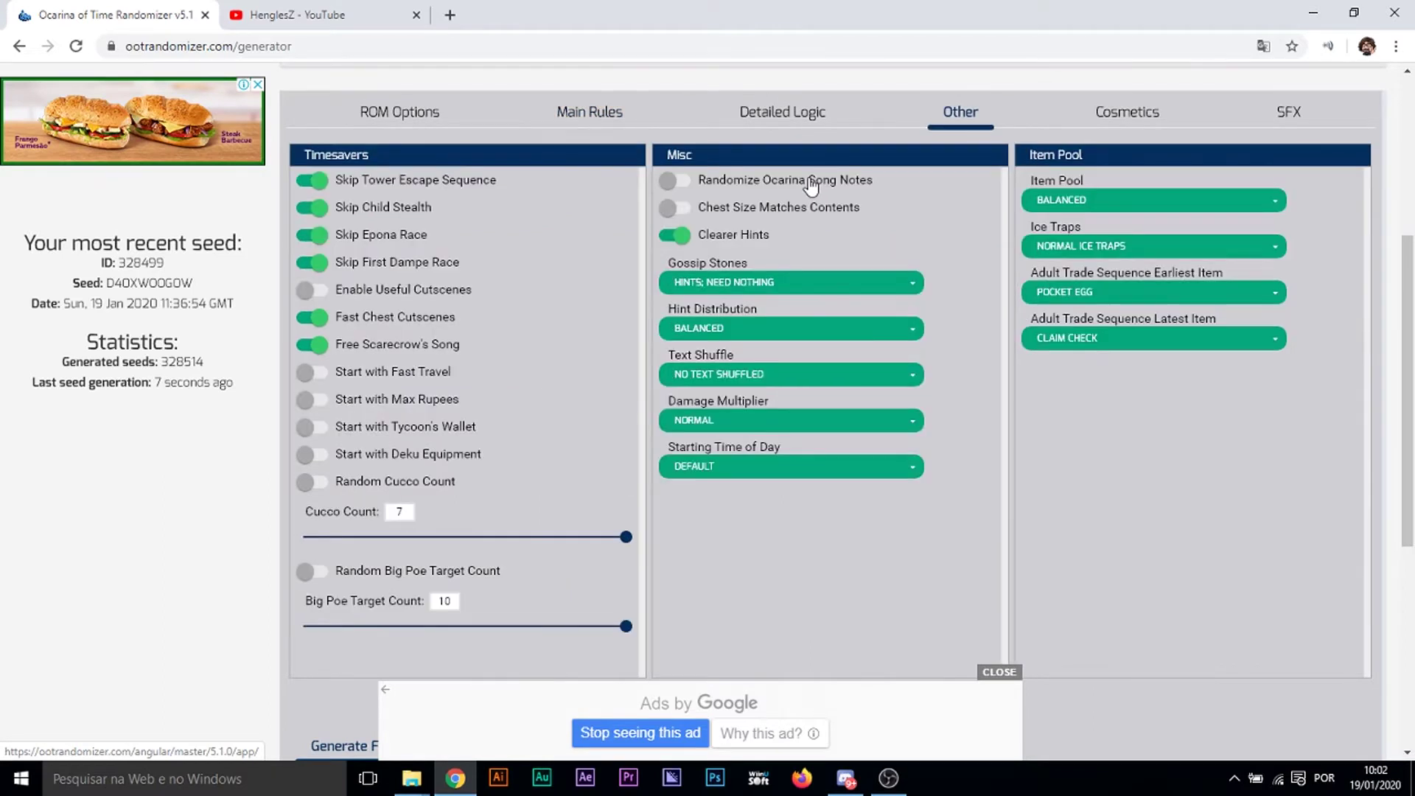
left_click(1146, 117)
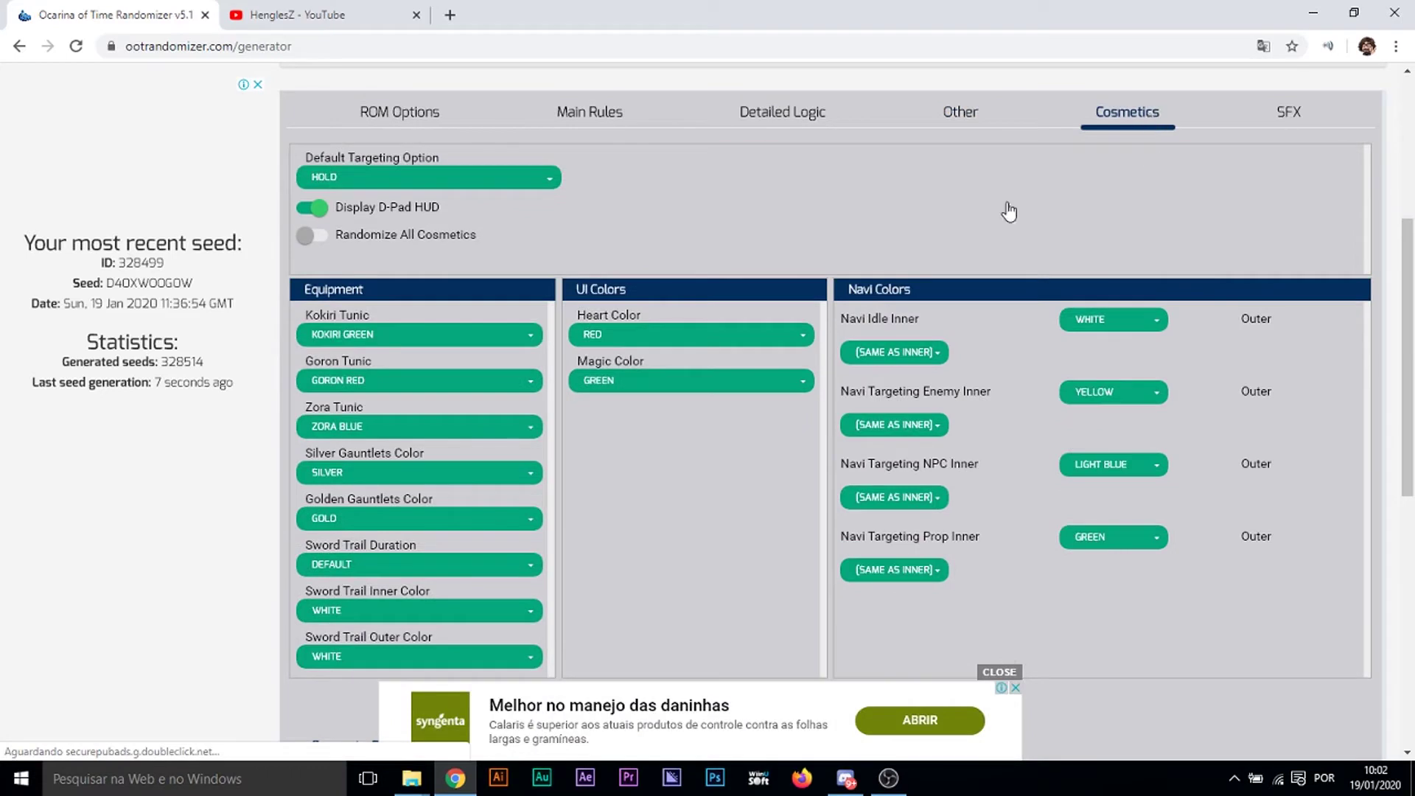
key("Right")
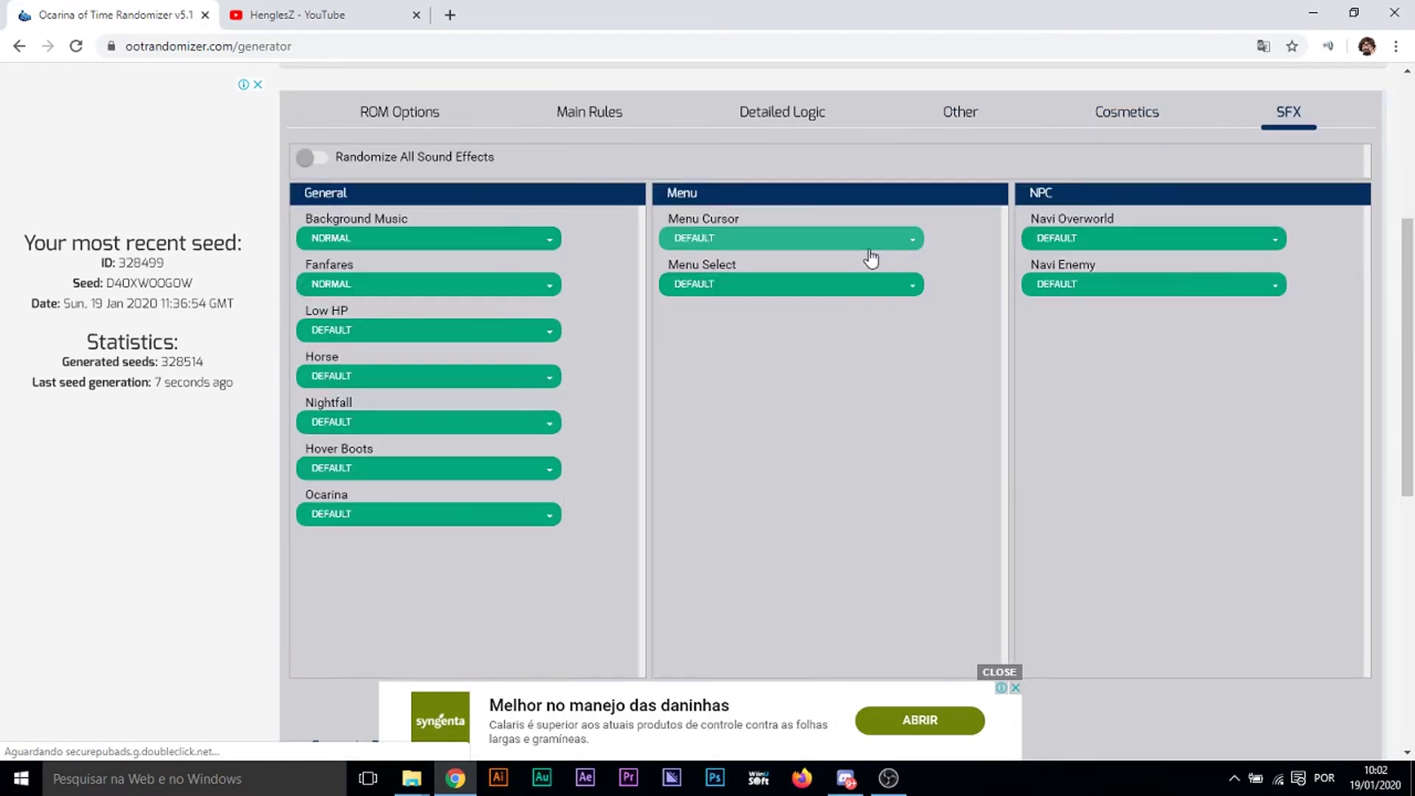
Examine the excludable locations in the detailed logic settings and dismiss the advertisement banner
left_click(767, 124)
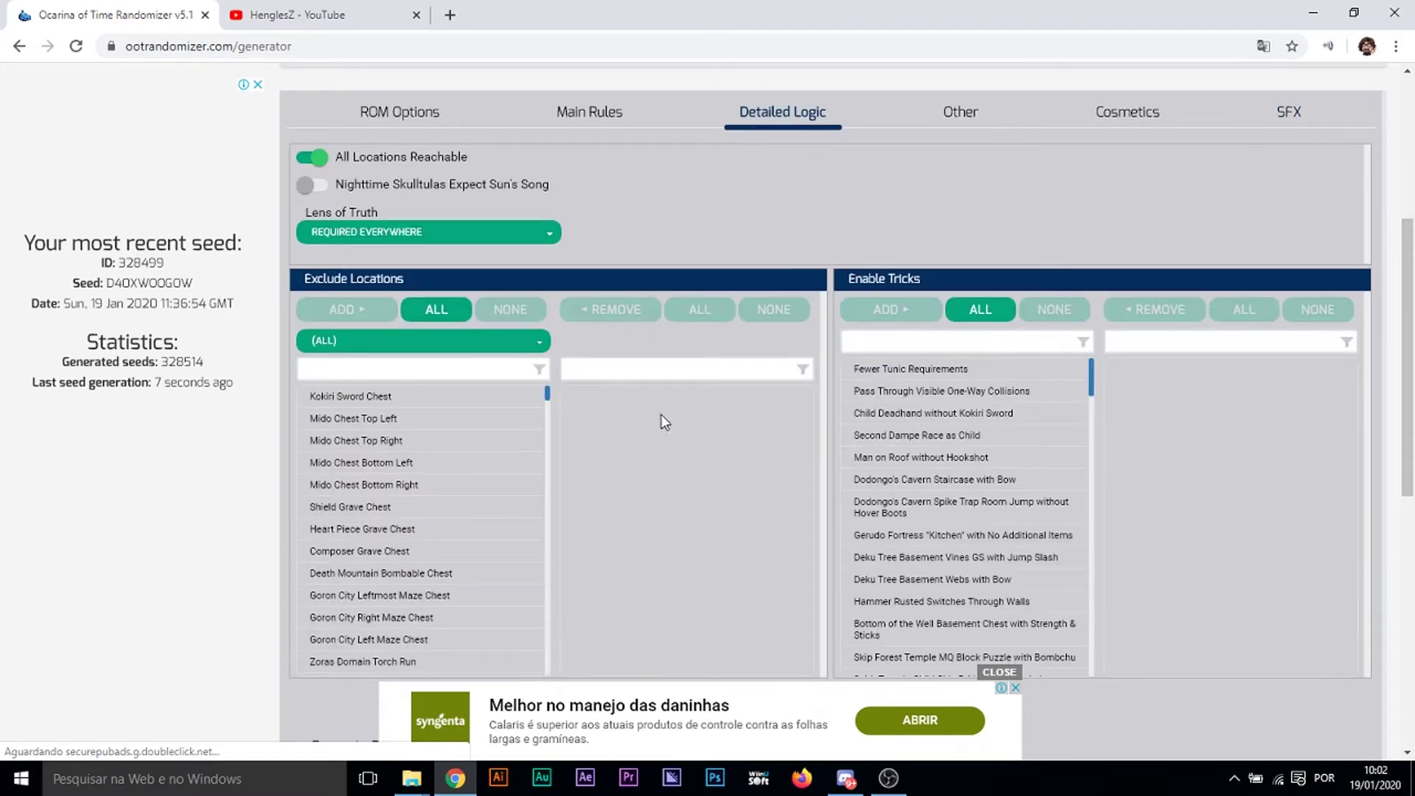
scroll(451, 543, "down", 15)
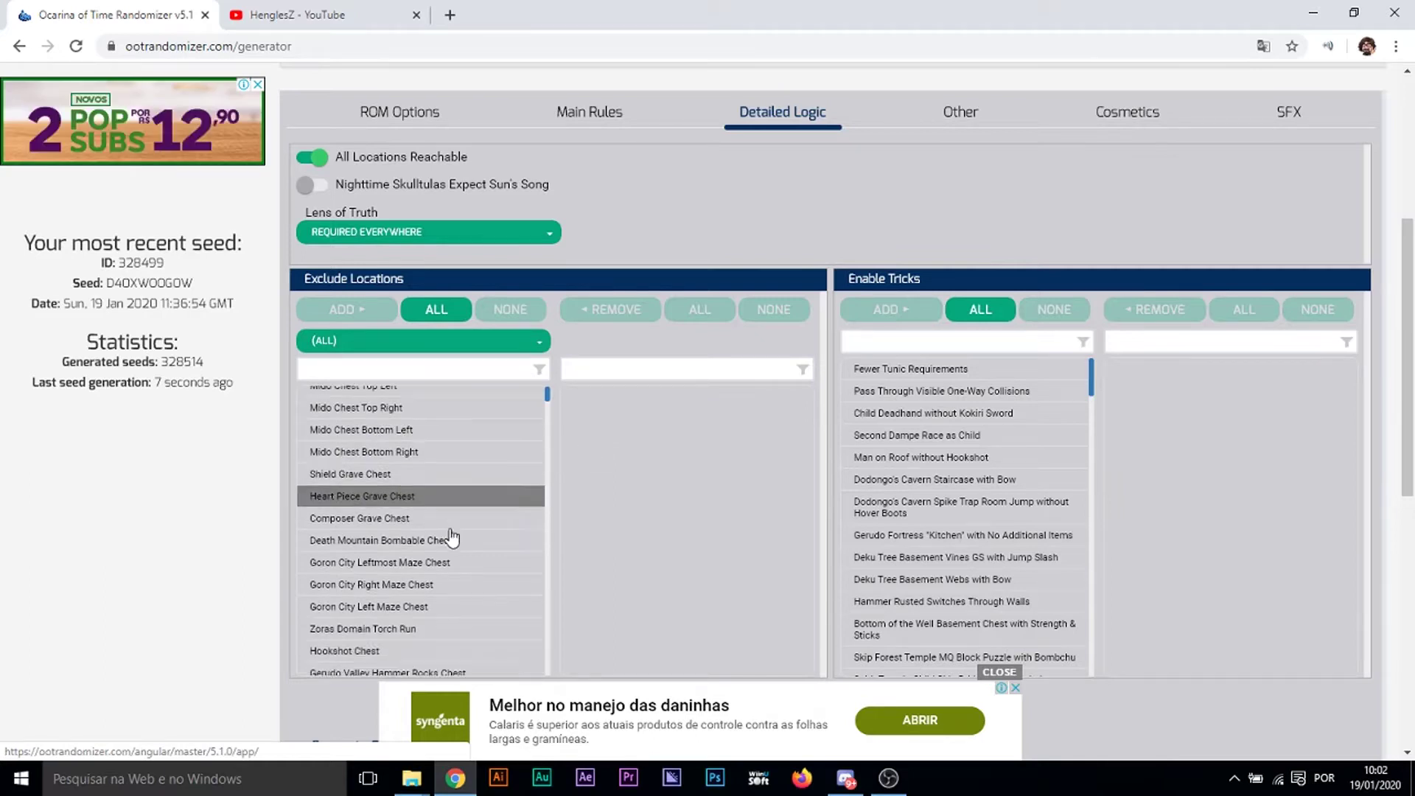
left_click(1016, 672)
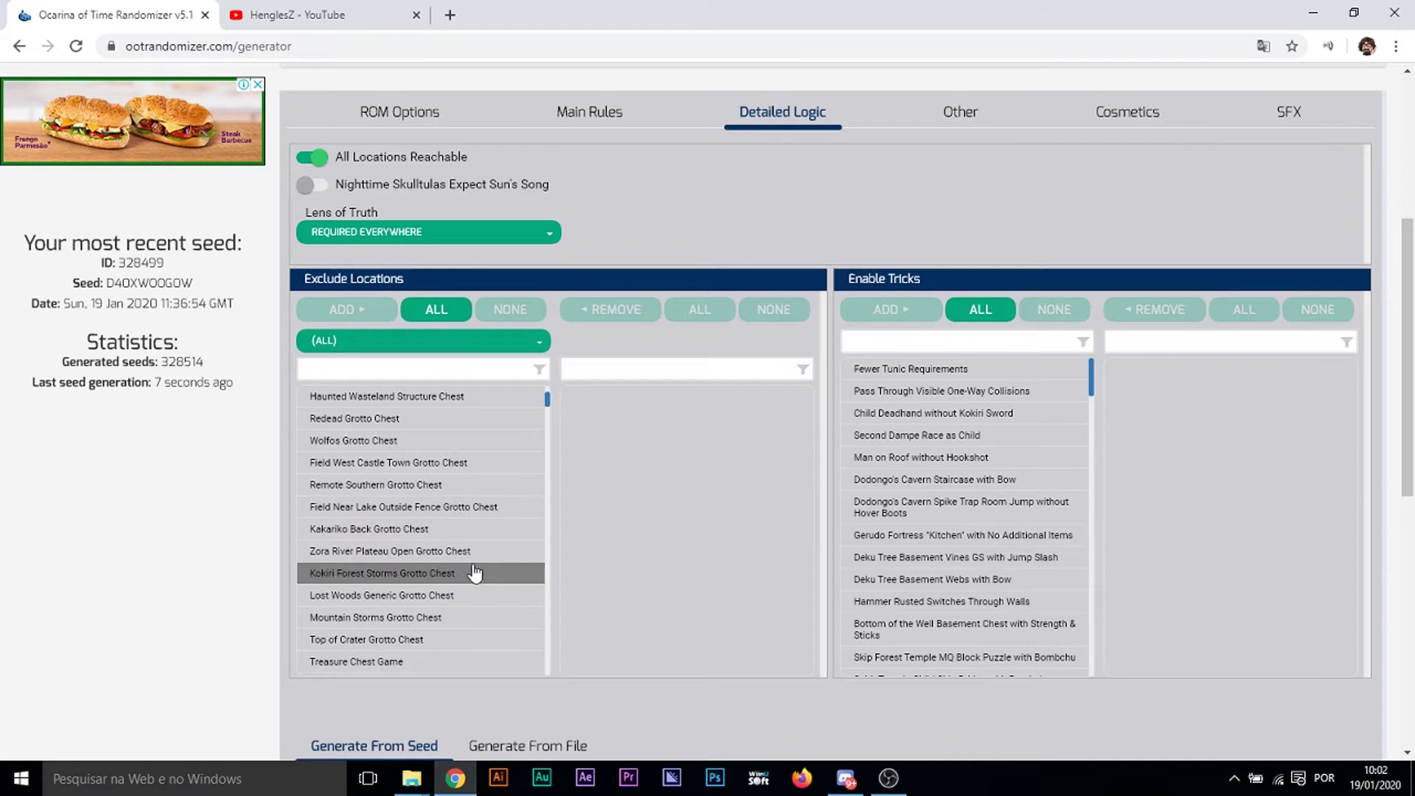
scroll(457, 509, "up", 15)
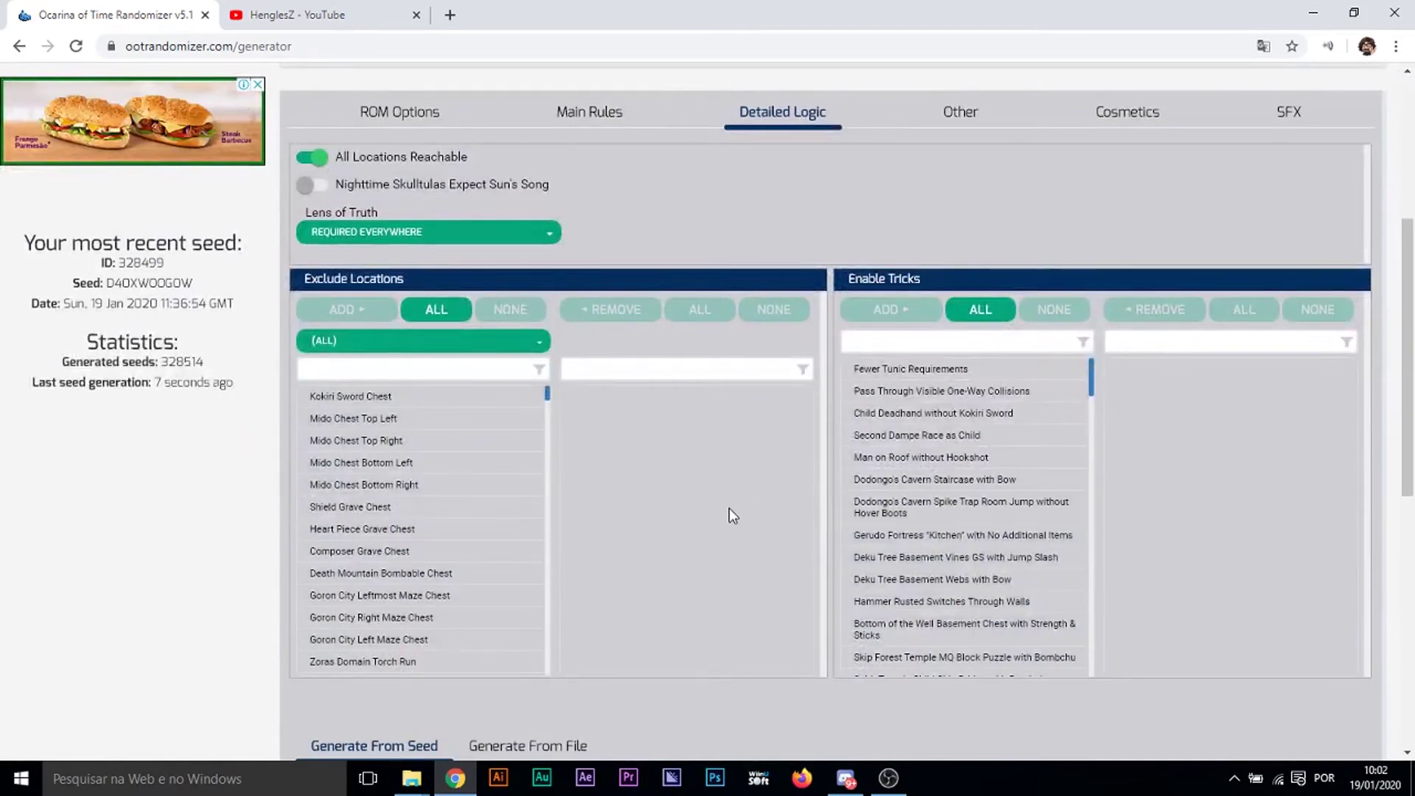
Review the ROM options, main rules, detailed logic, other and cosmetics settings of the generator once more
scroll(781, 486, "up", 4)
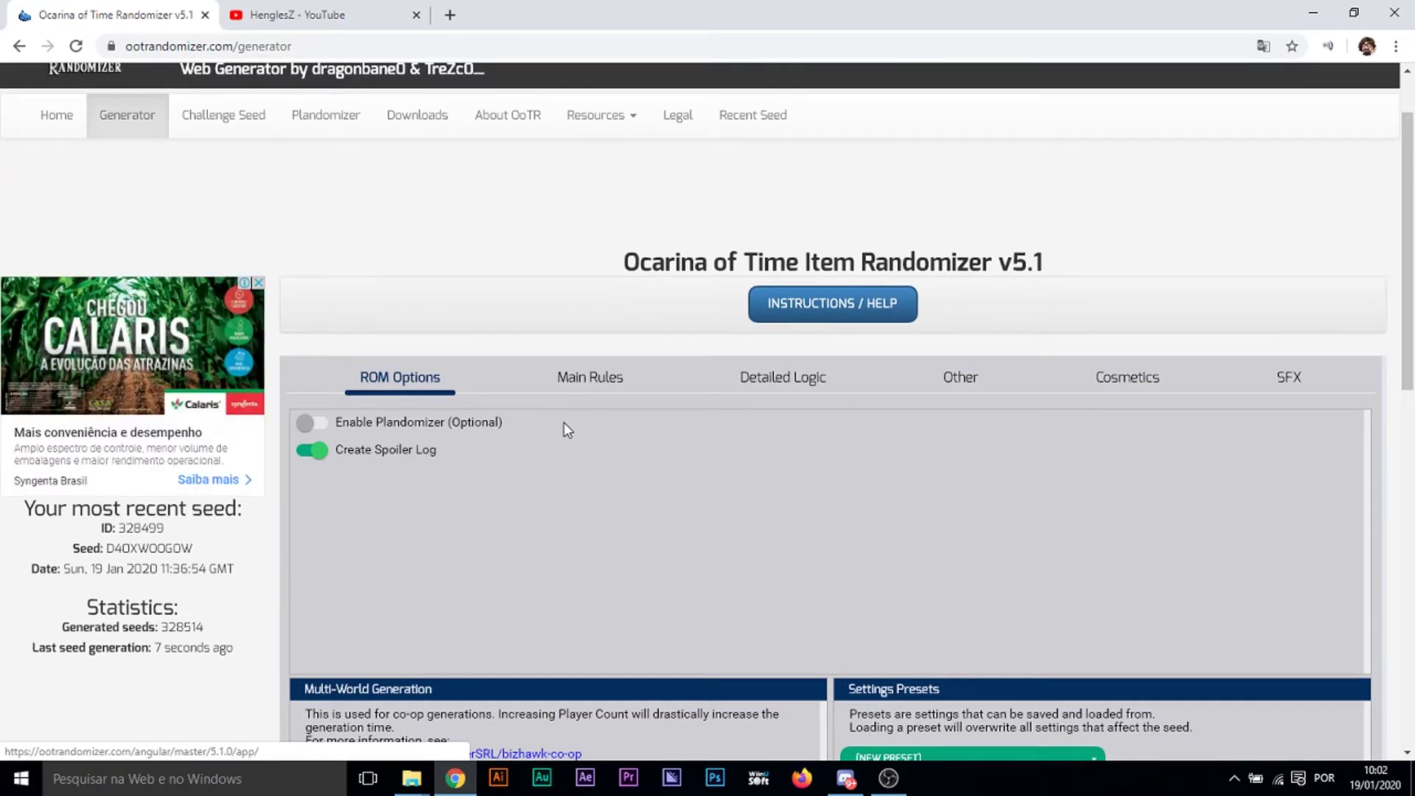
scroll(564, 425, "down", 2)
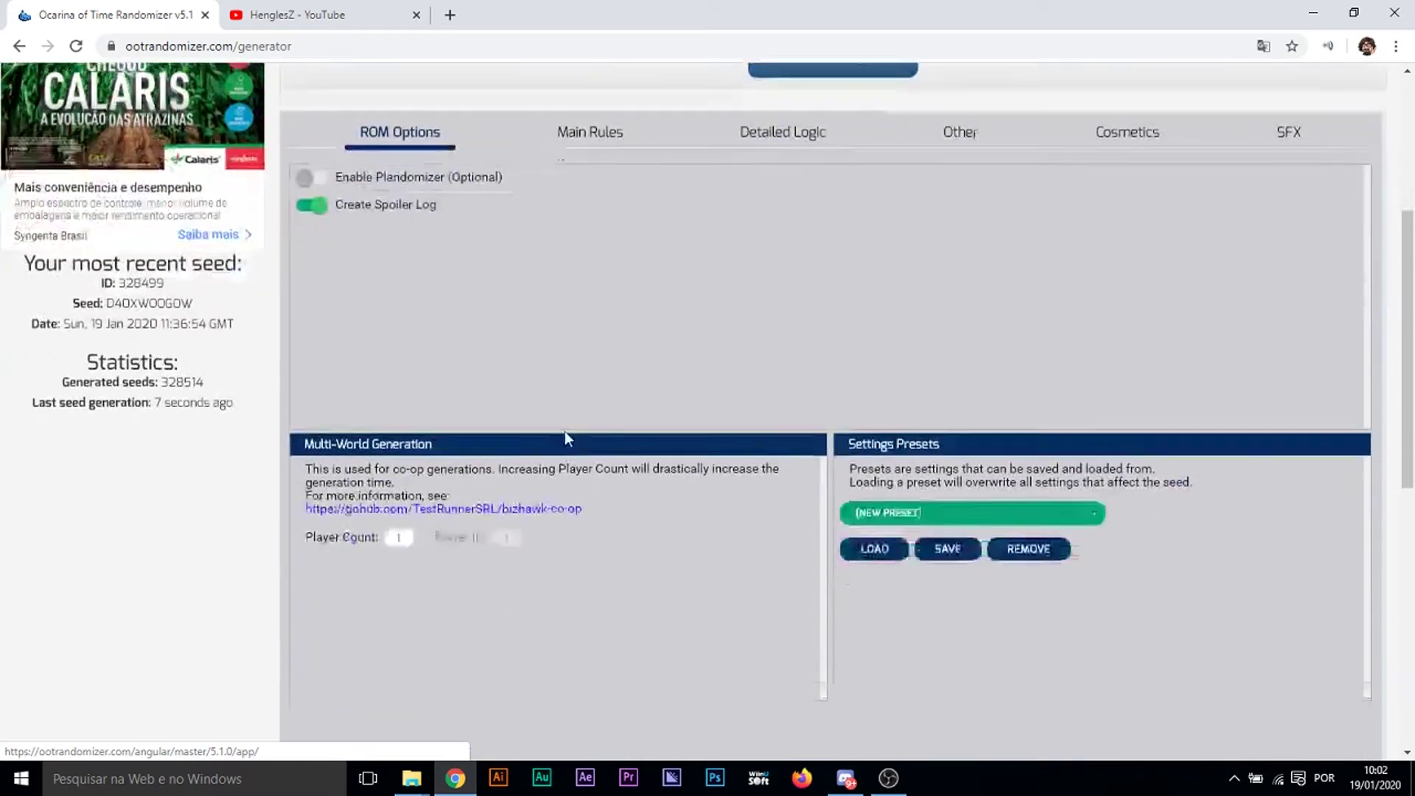
left_click(604, 207)
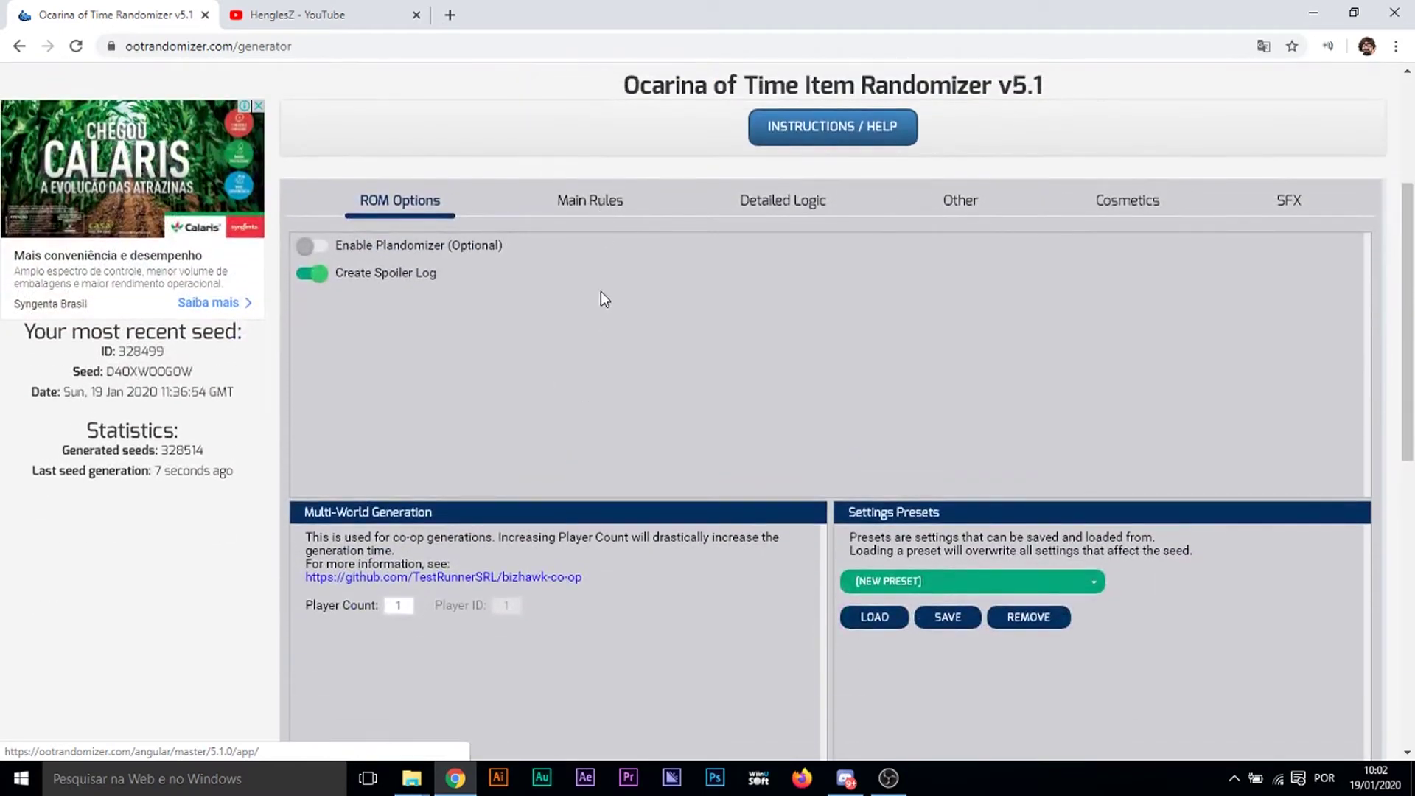
mouse_move(720, 605)
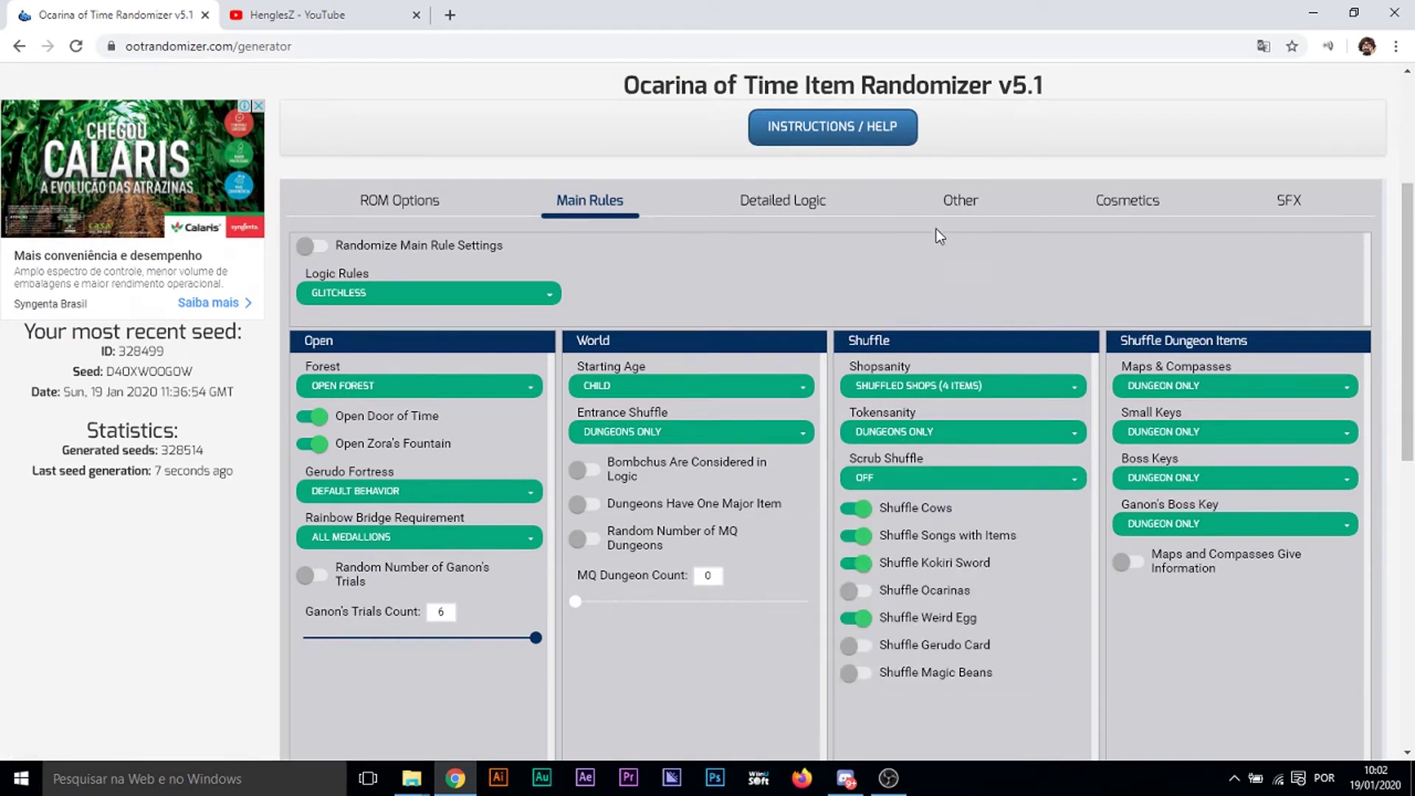
left_click(967, 200)
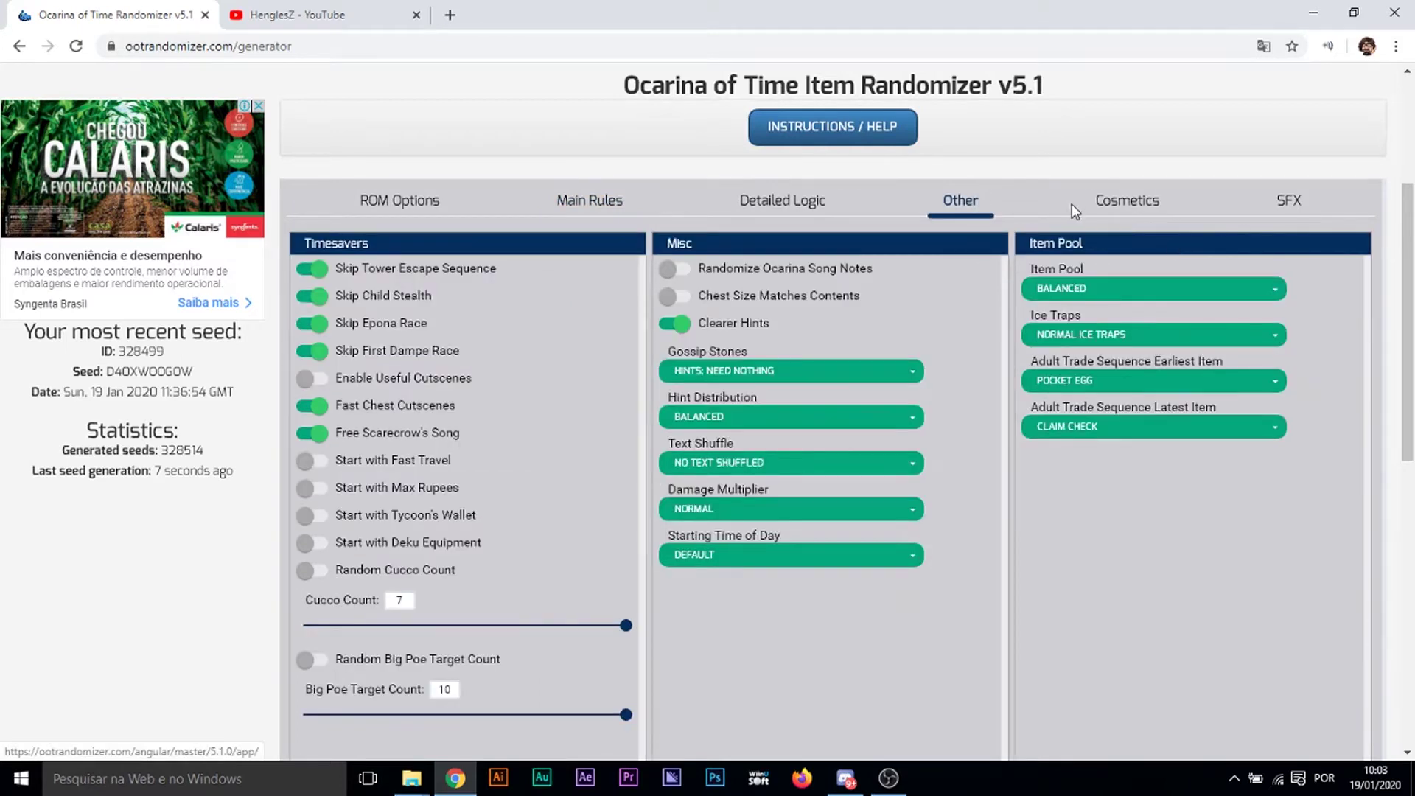
left_click(1112, 214)
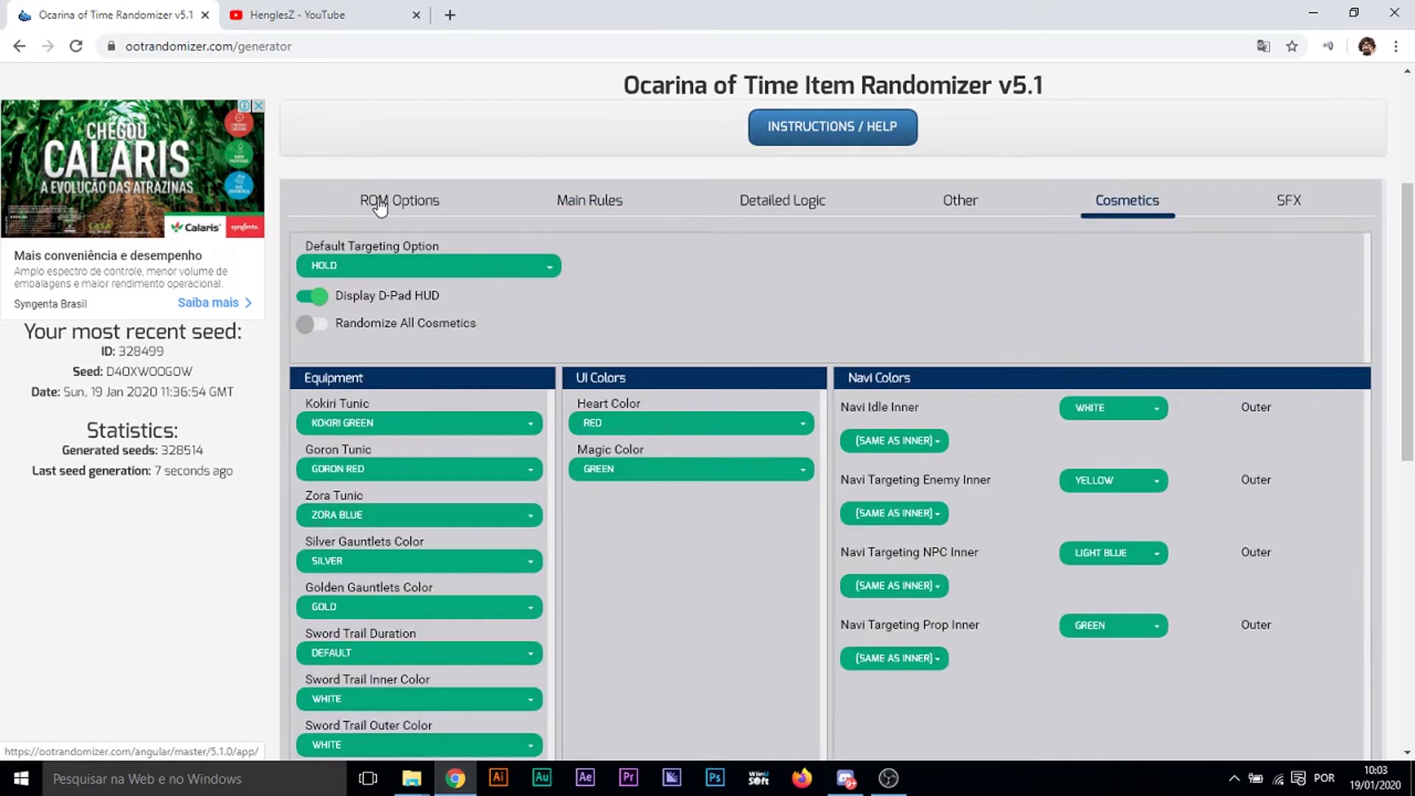
left_click(377, 207)
scroll(845, 354, "down", 1)
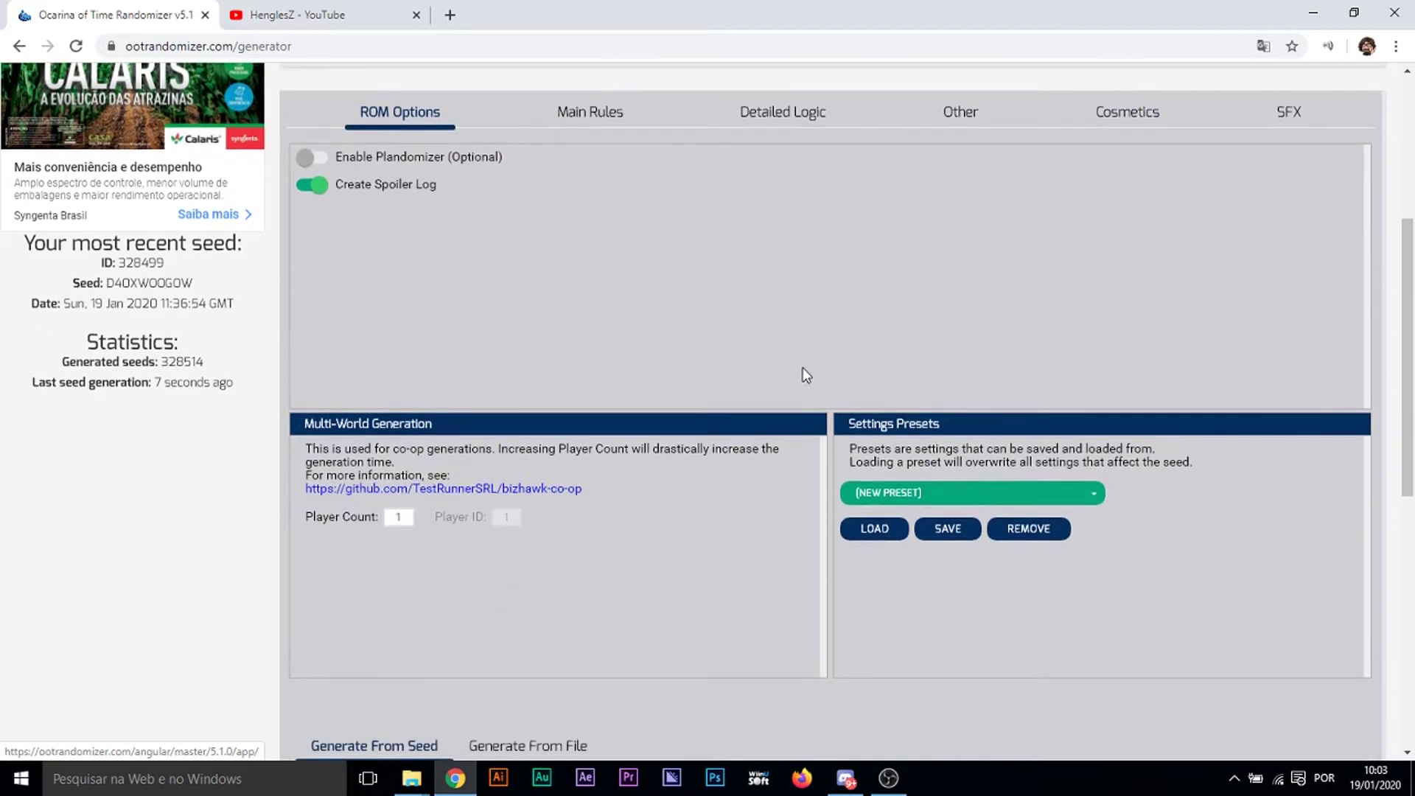
scroll(713, 608, "down", 3)
scroll(713, 611, "up", 2)
scroll(714, 611, "up", 3)
left_click(567, 303)
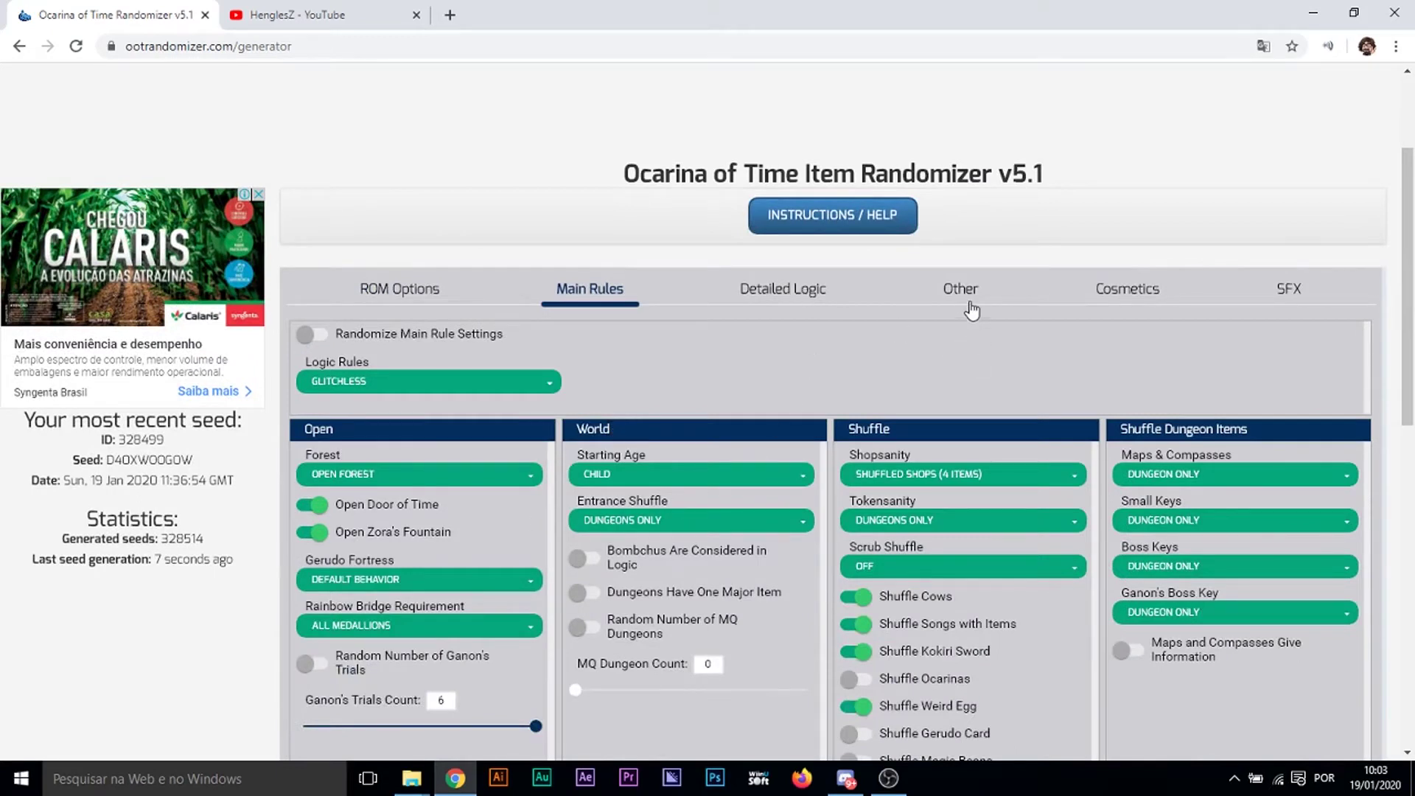
key("Right")
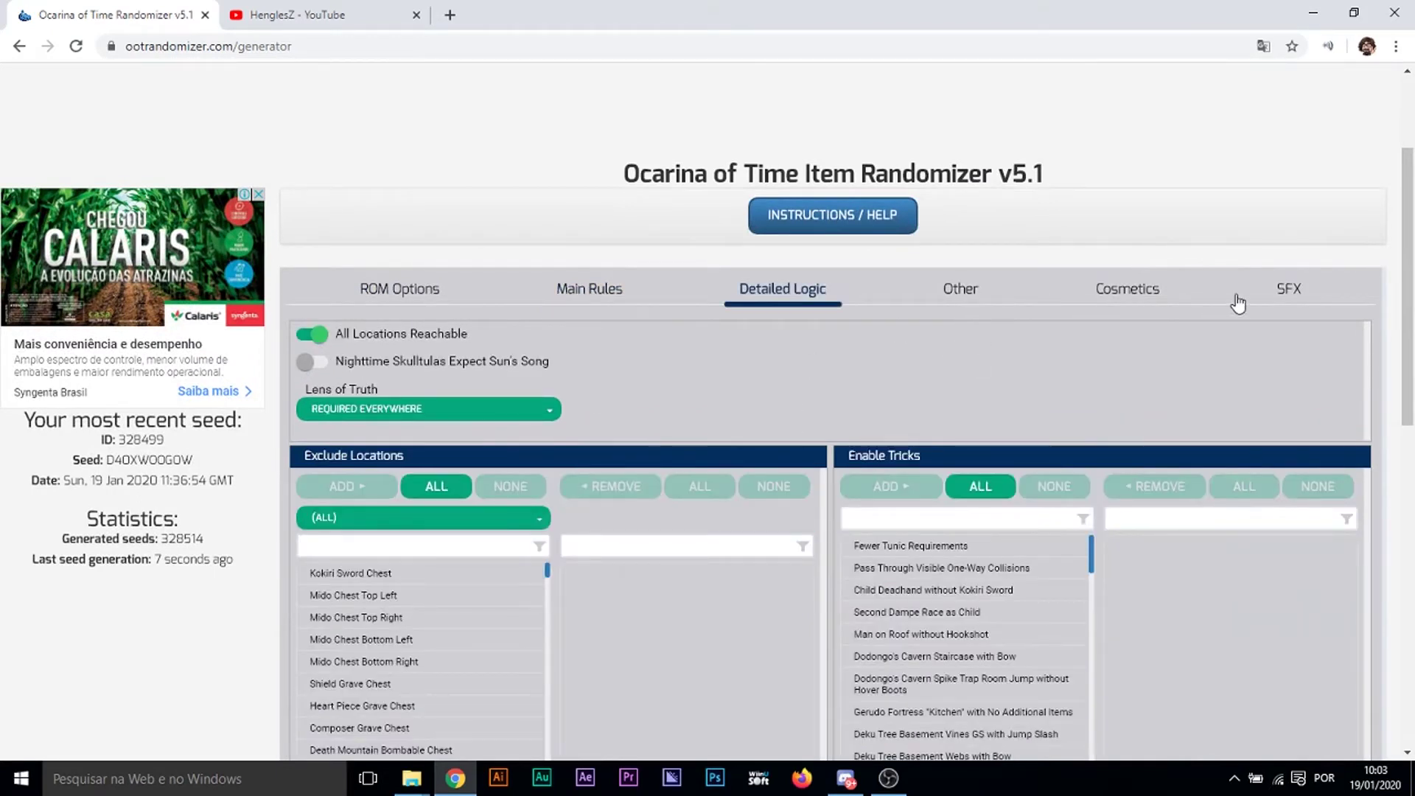
left_click(1103, 311)
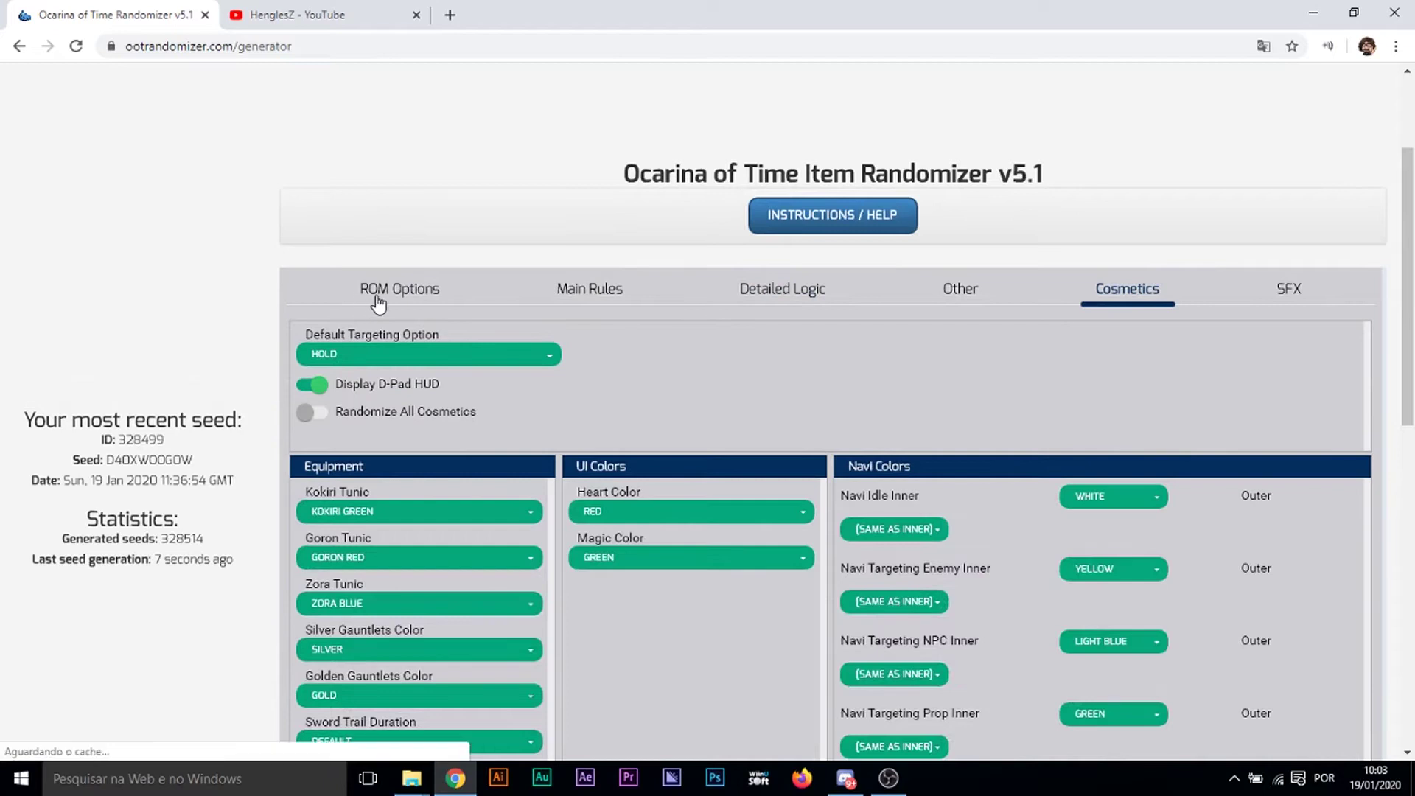
Return to the ROM options and examine the available settings presets and the seed generation fields
left_click(374, 306)
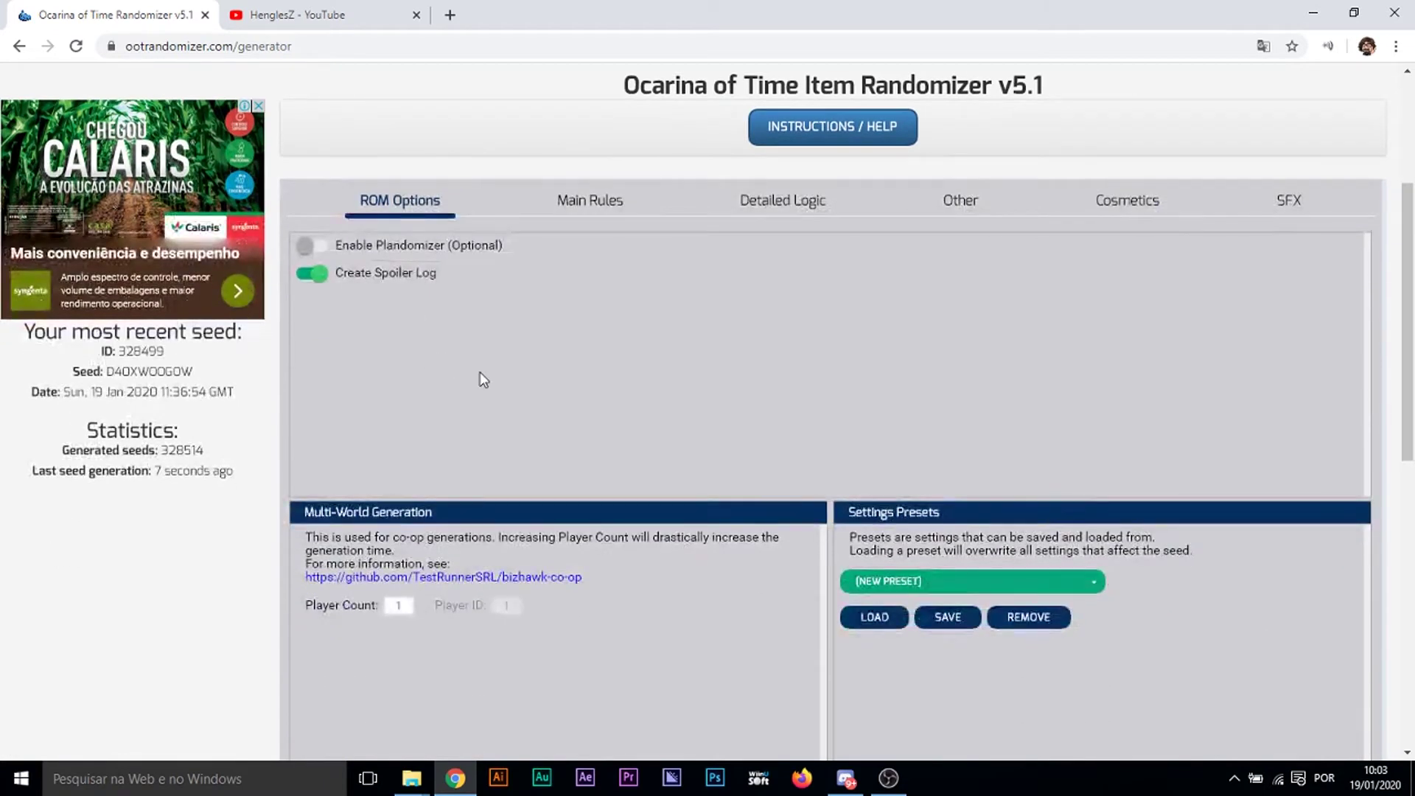
scroll(461, 369, "down", 3)
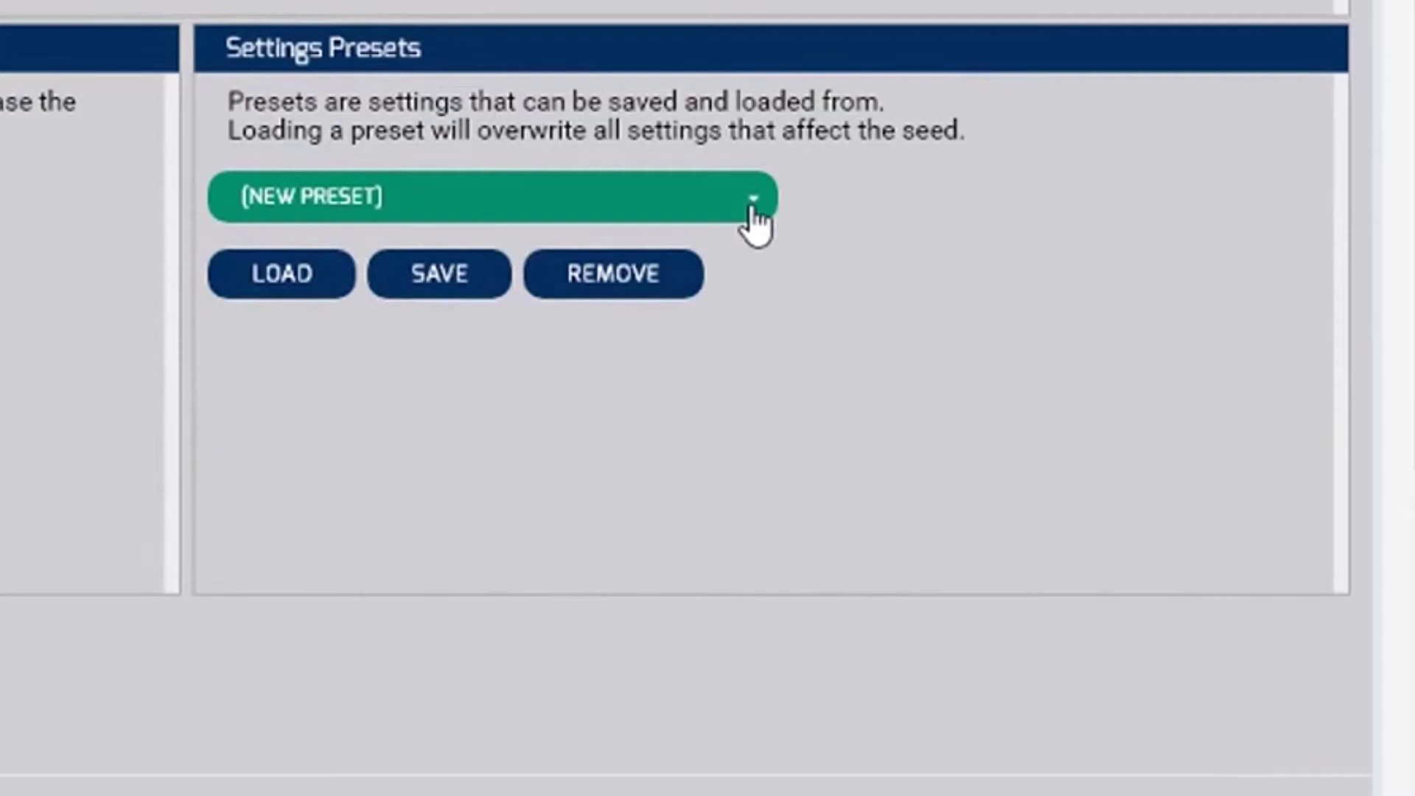
left_click(752, 209)
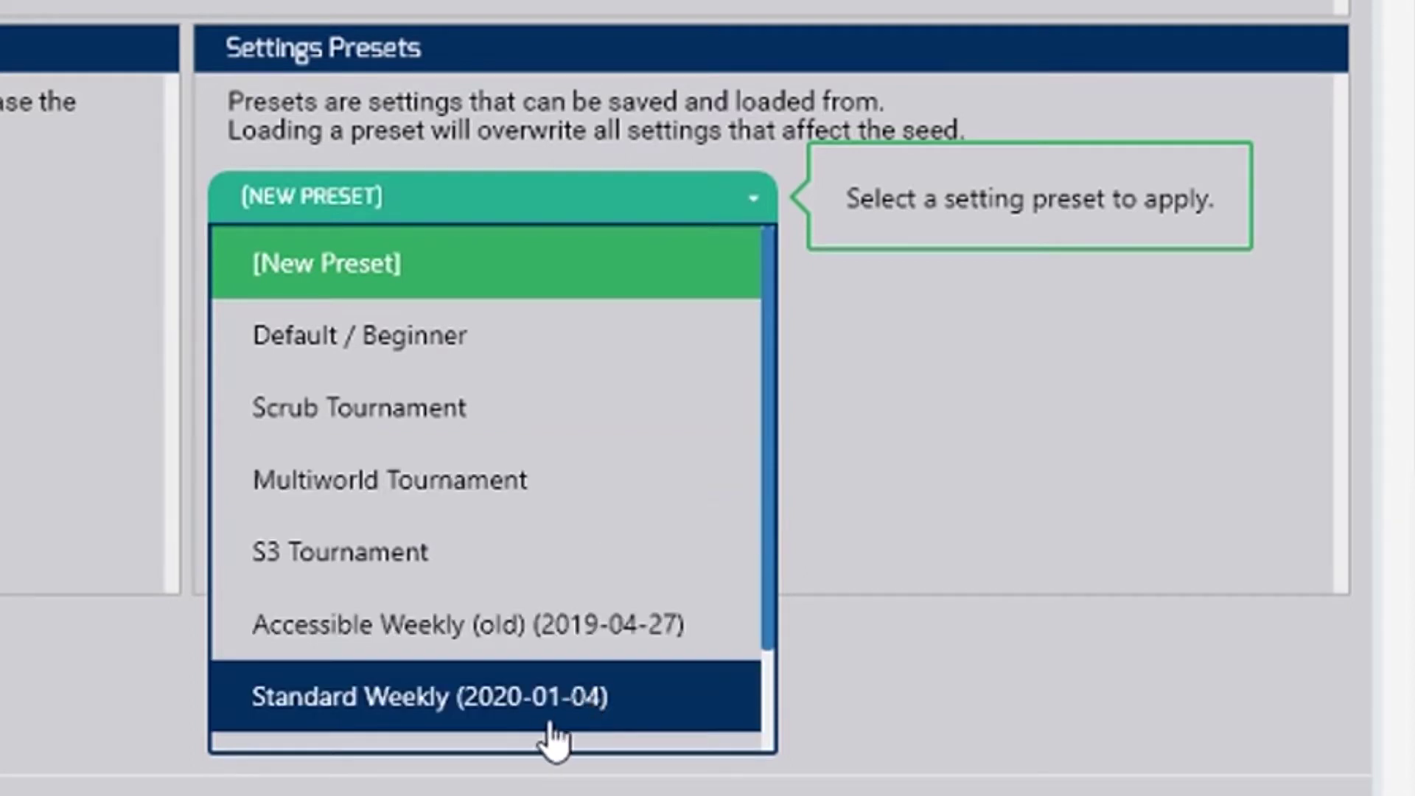
scroll(567, 722, "down", 2)
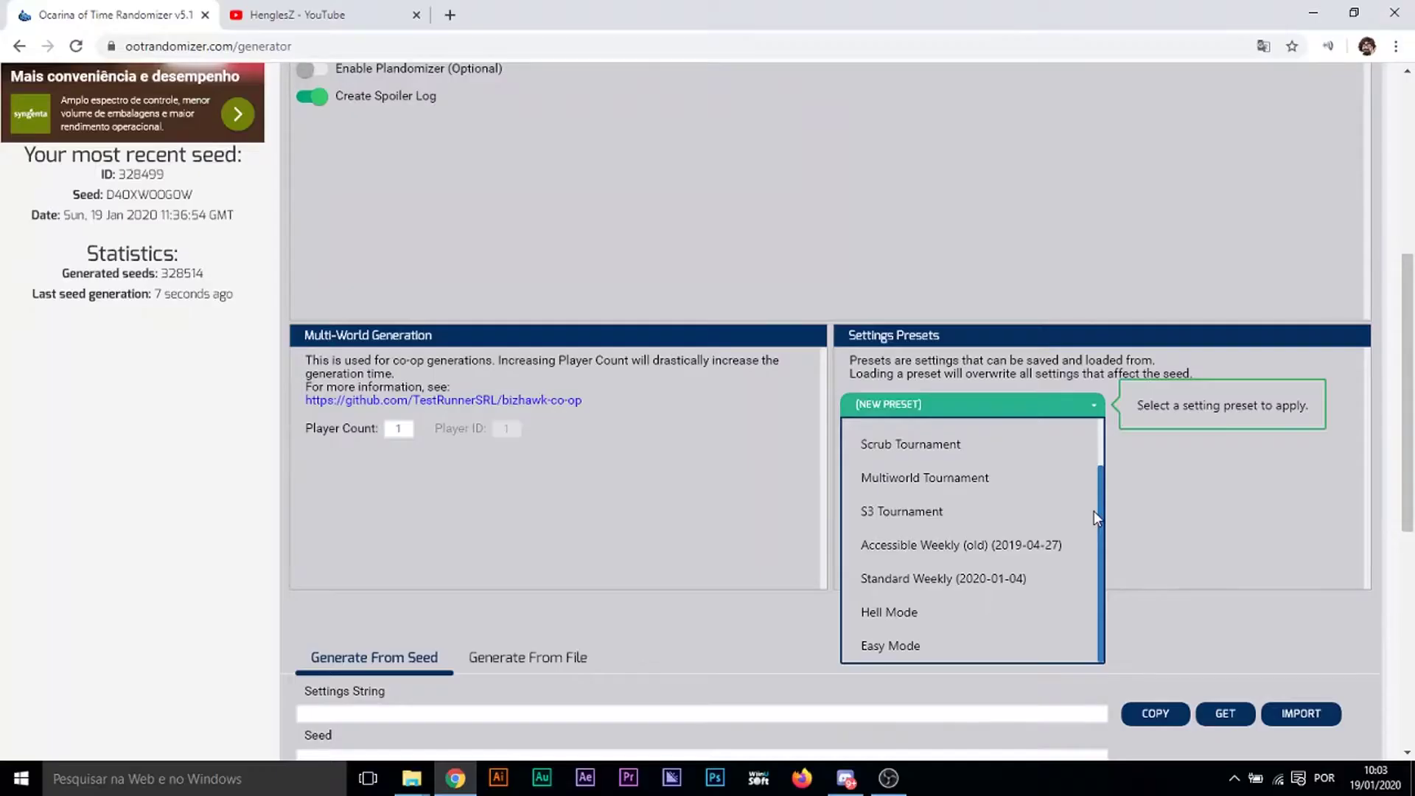
scroll(886, 400, "up", 3)
scroll(894, 477, "down", 5)
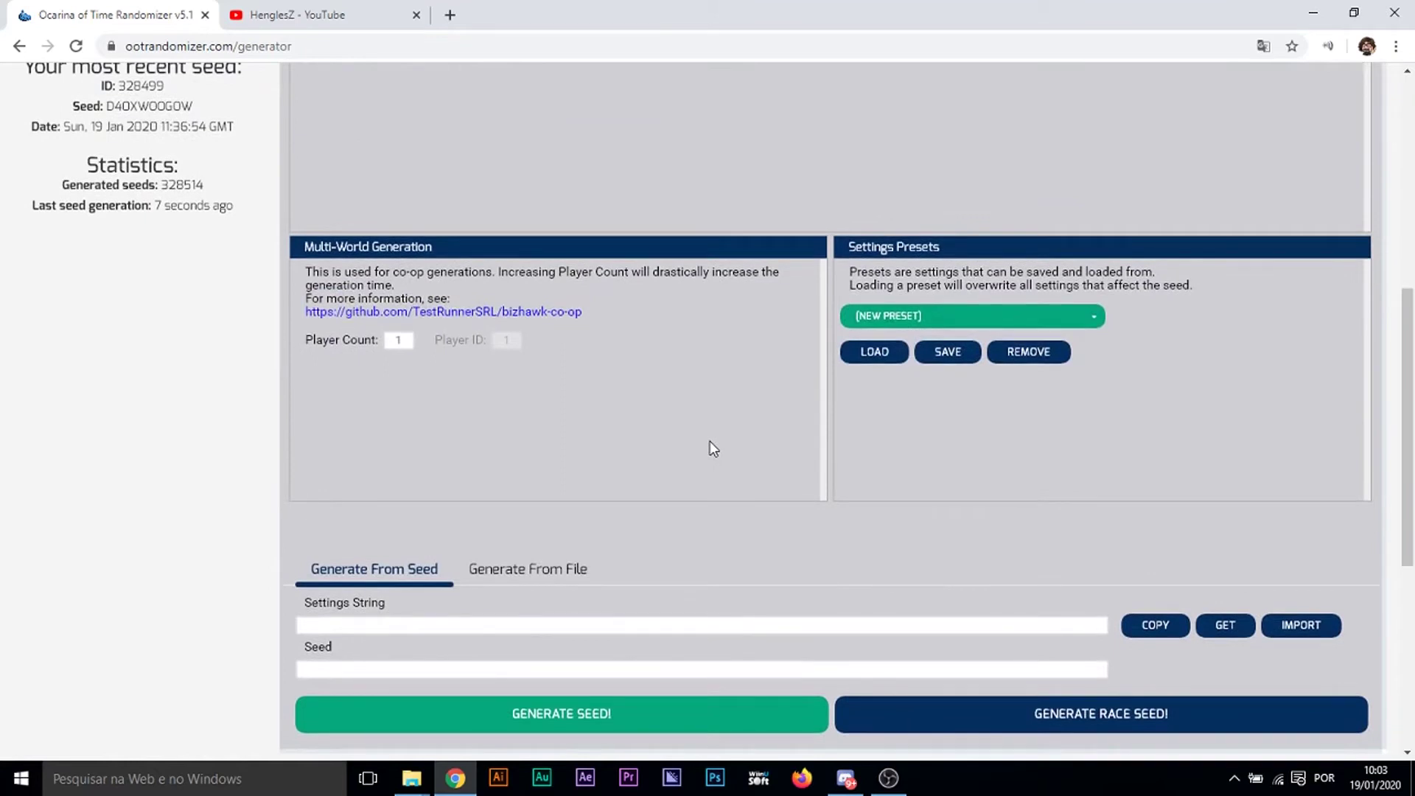
scroll(710, 441, "up", 1)
scroll(658, 454, "down", 2)
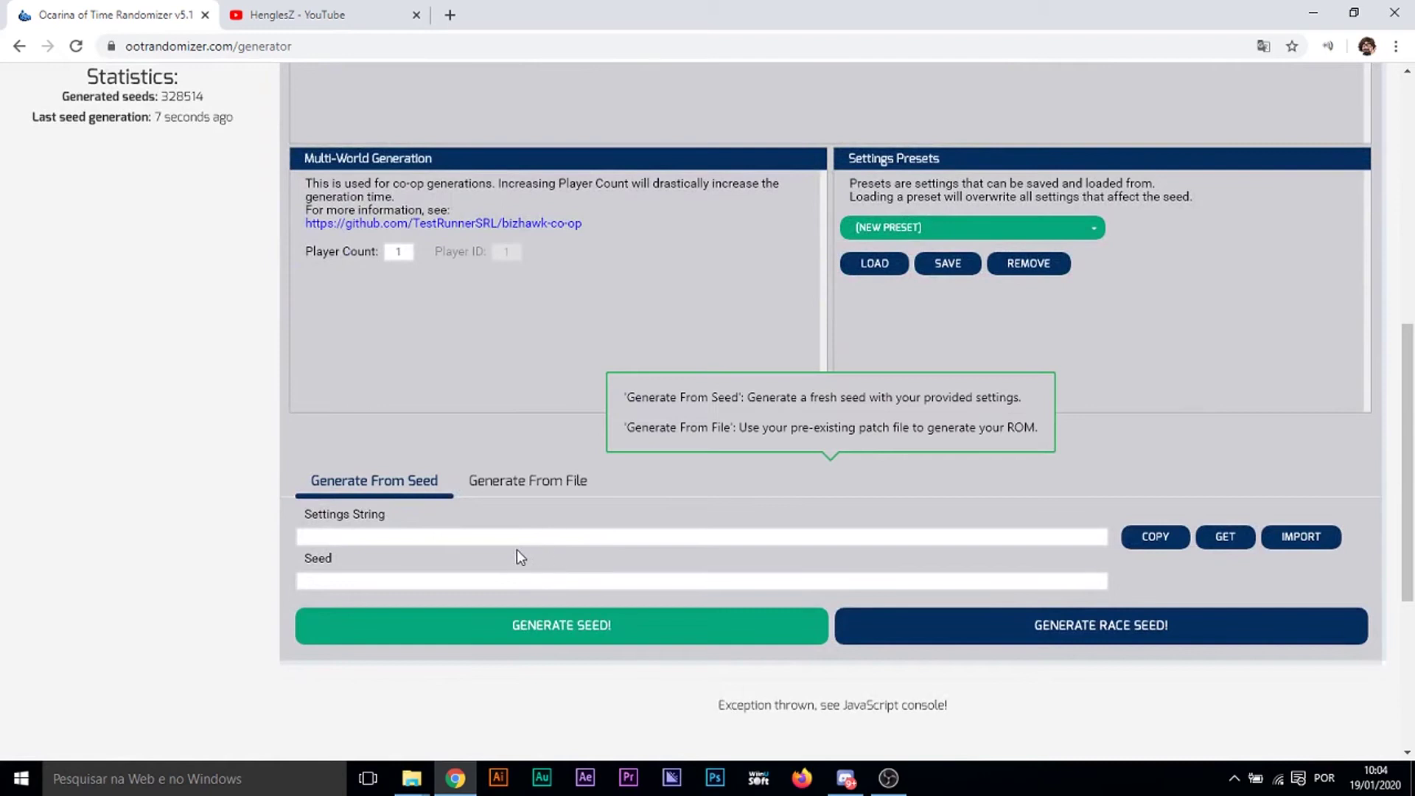
Return to the generator's main rules and examine the available Forest options under the Open settings
left_click(494, 624)
left_click(570, 465)
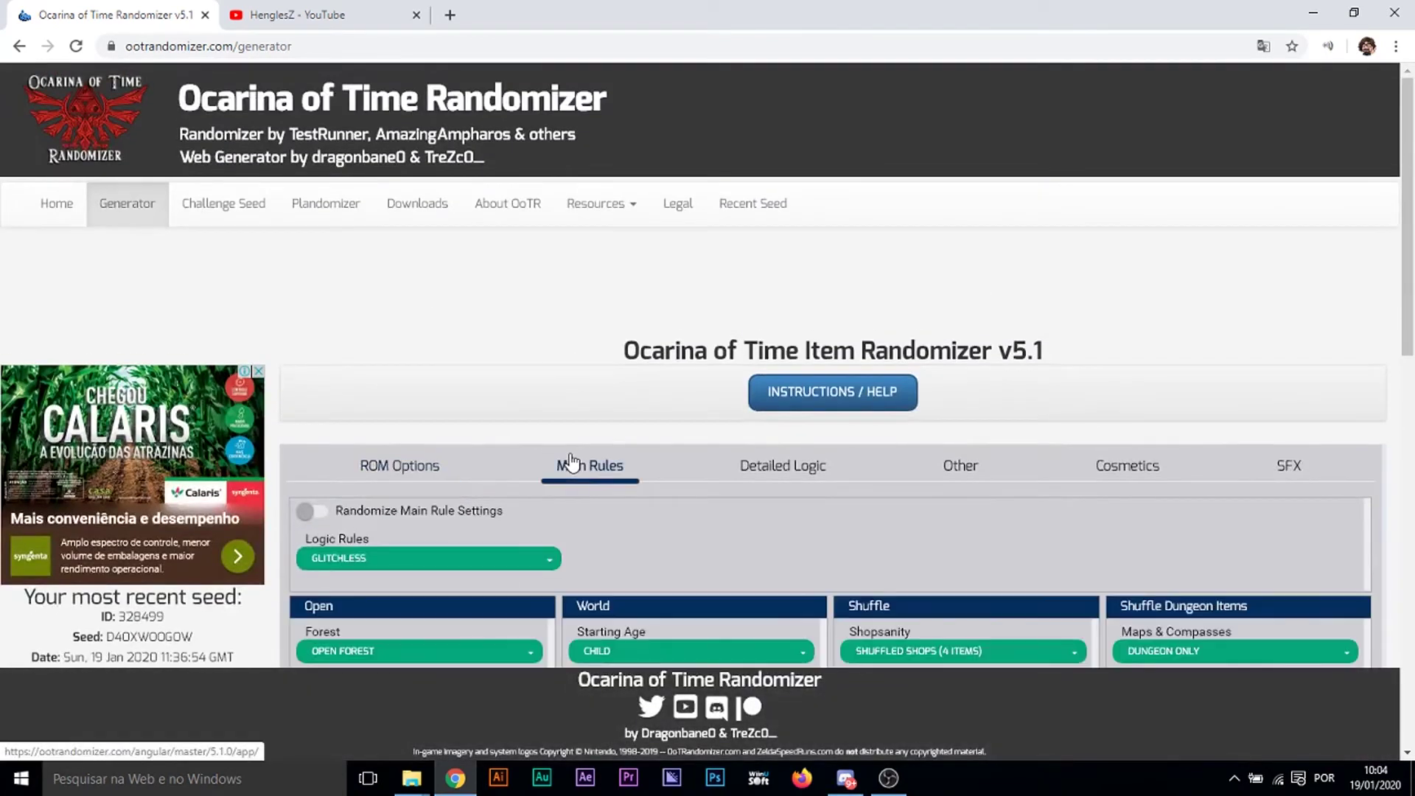
scroll(571, 464, "down", 5)
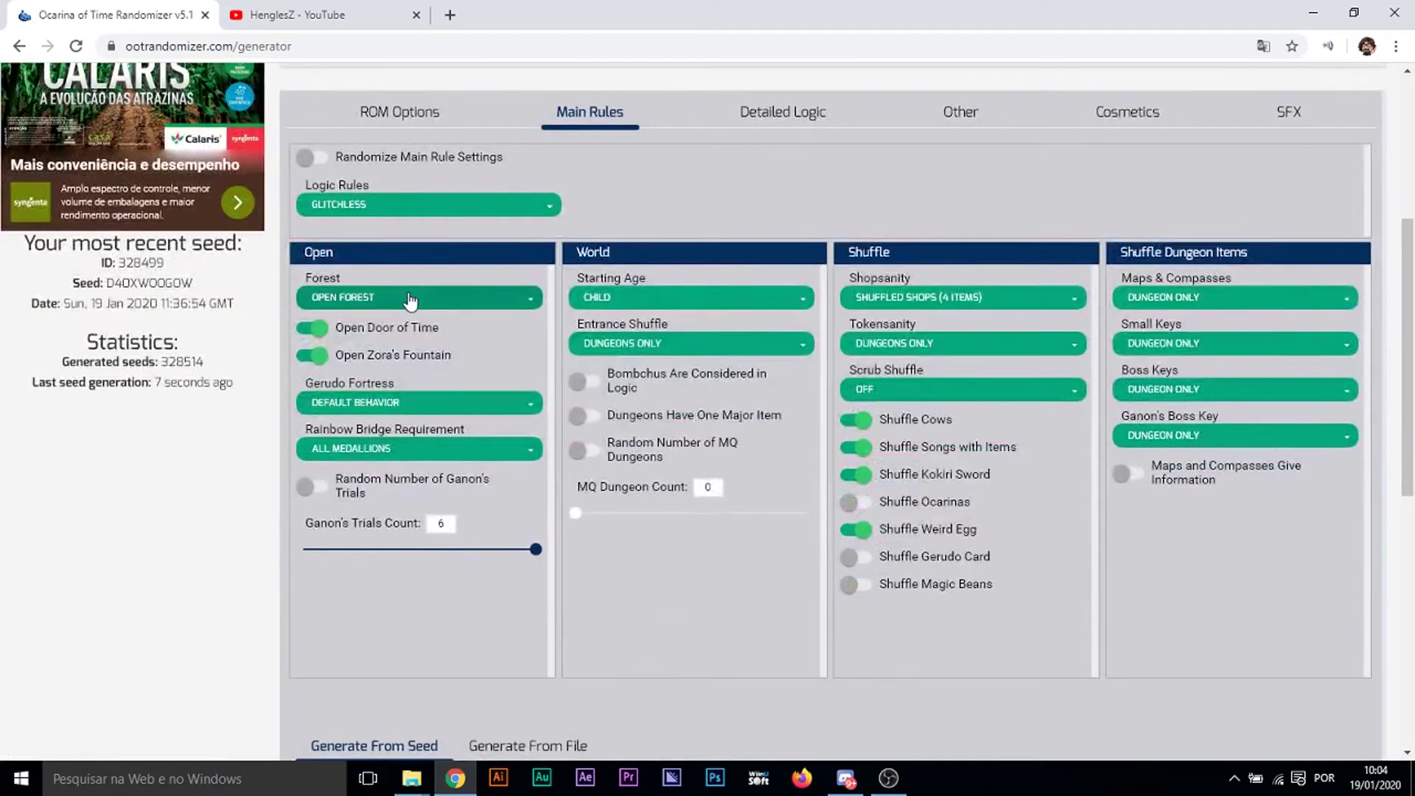
left_click(410, 299)
left_click(404, 472)
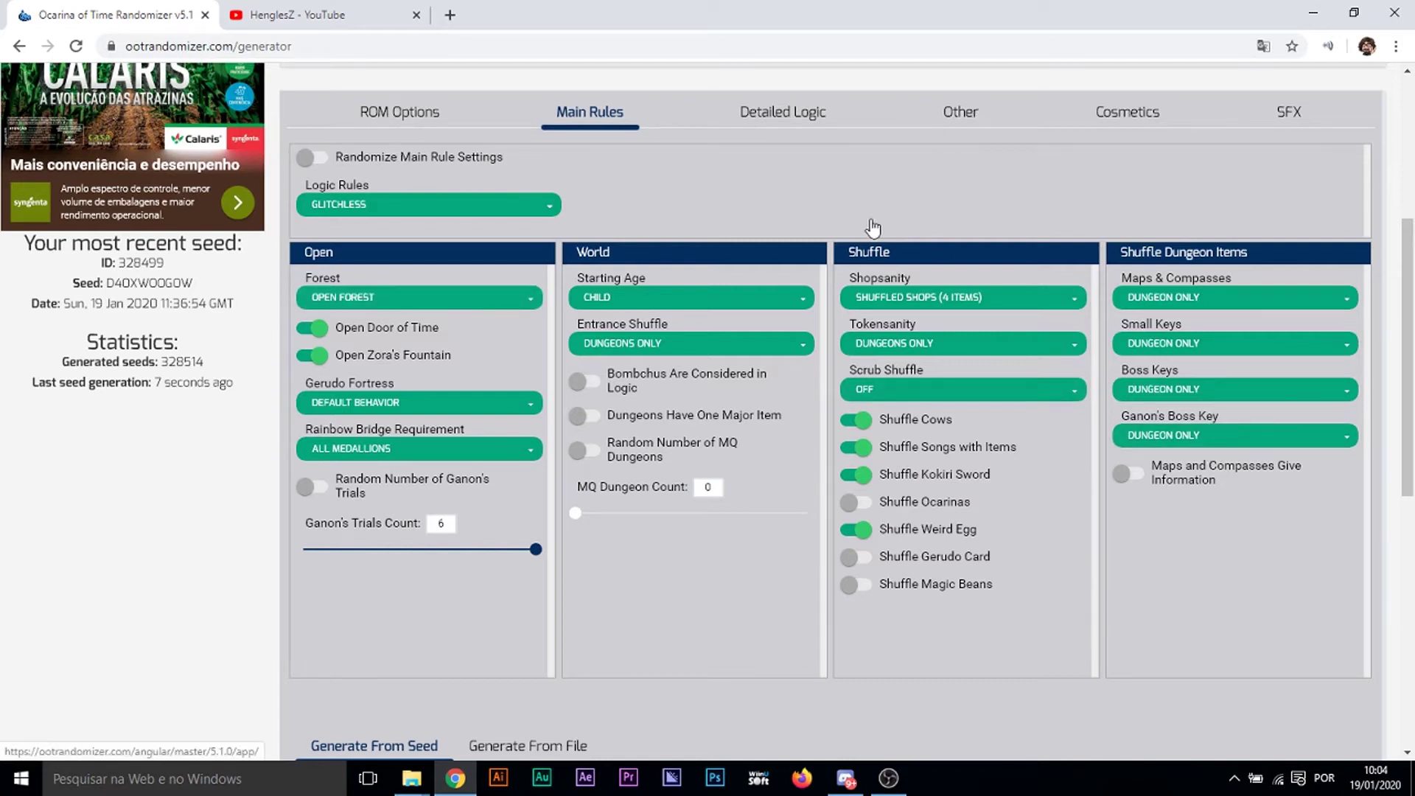
In the cosmetics settings, set both the Kokiri Tunic and the Heart Color to Completely Random
left_click(1151, 114)
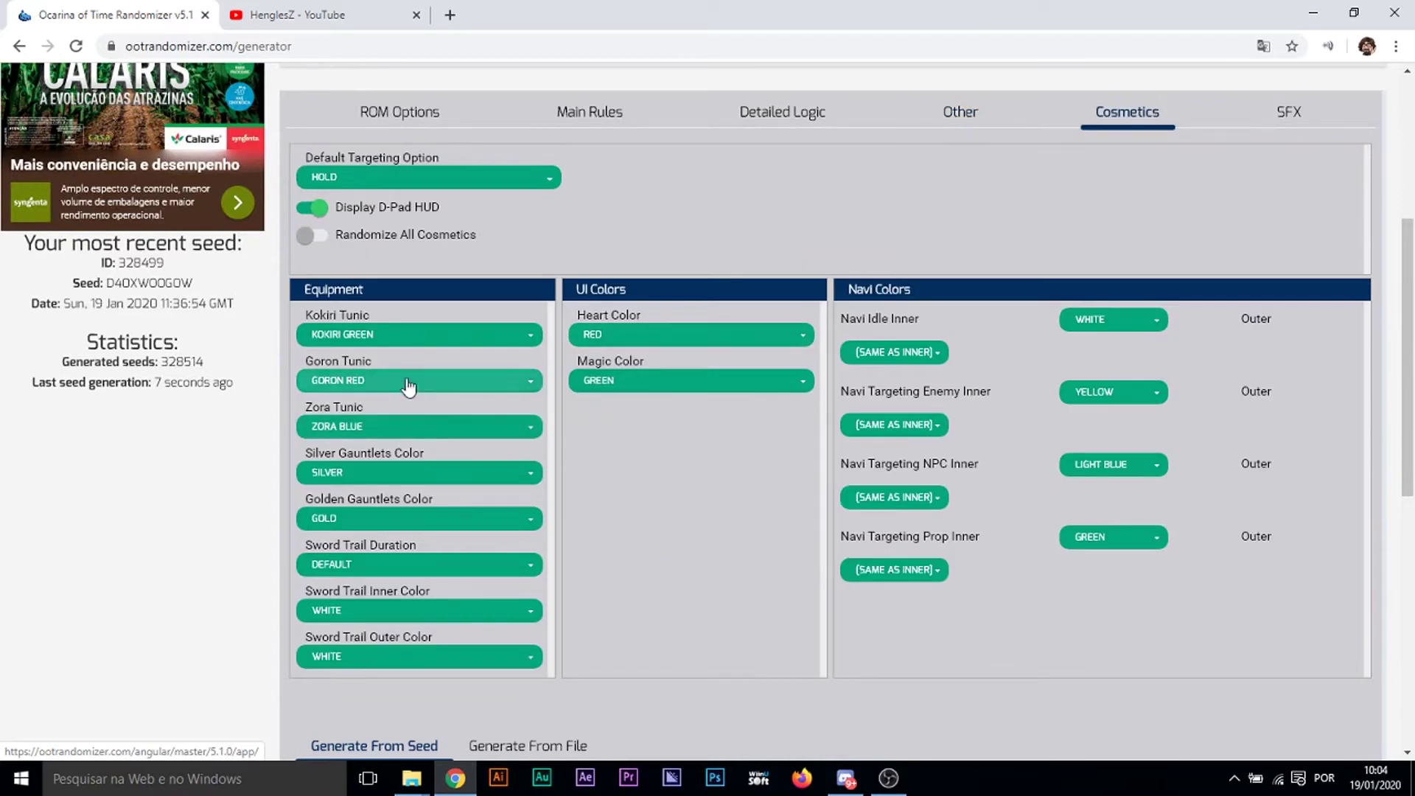
left_click(395, 344)
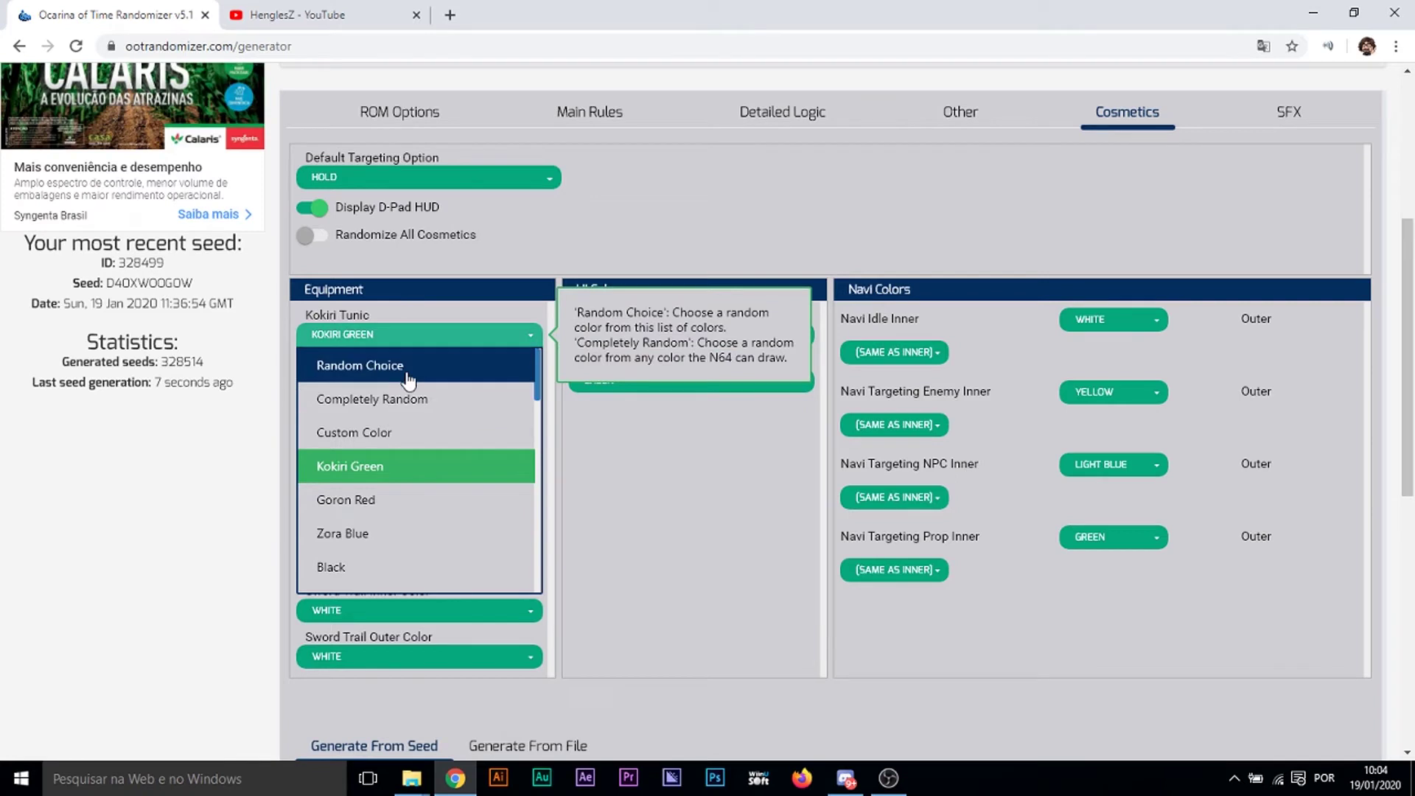
left_click(410, 365)
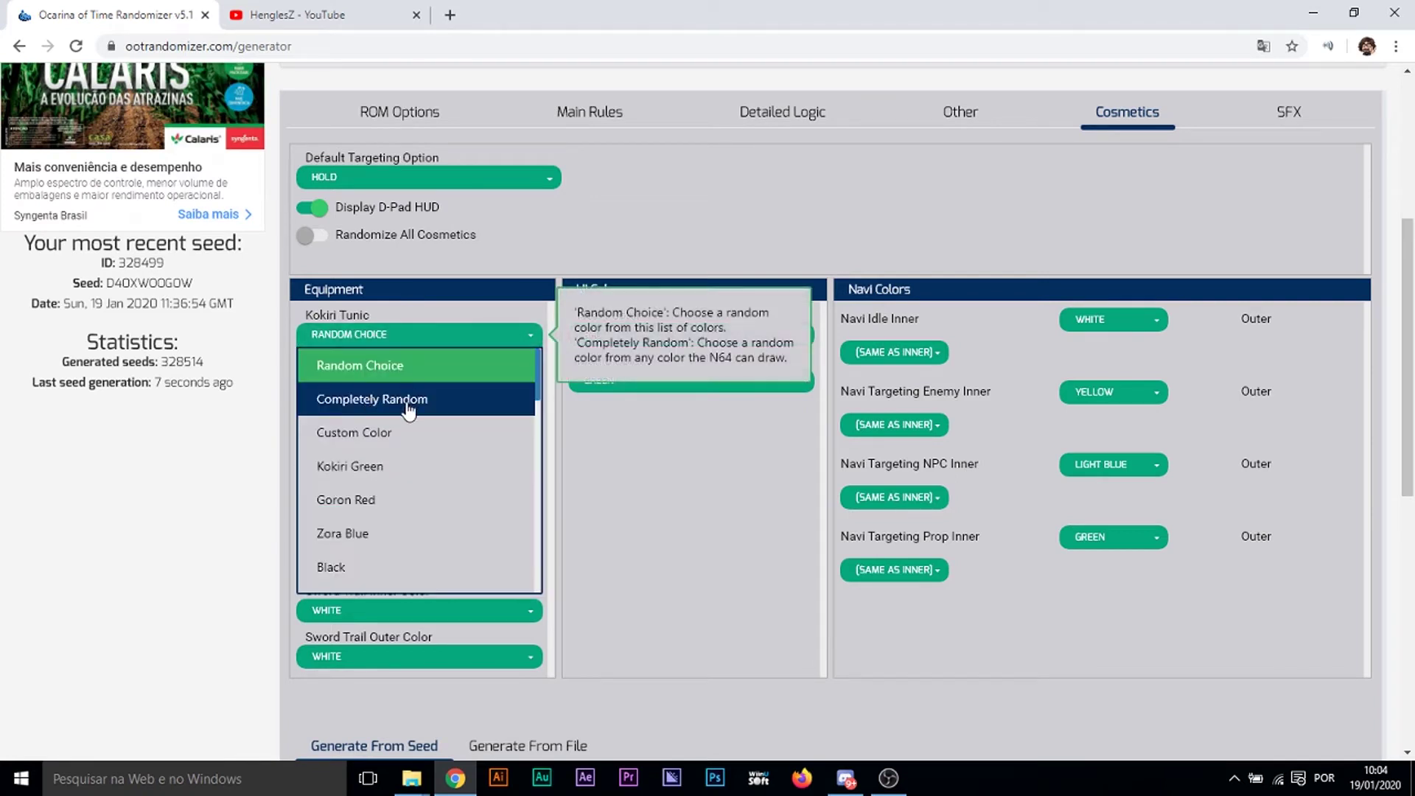
left_click(407, 403)
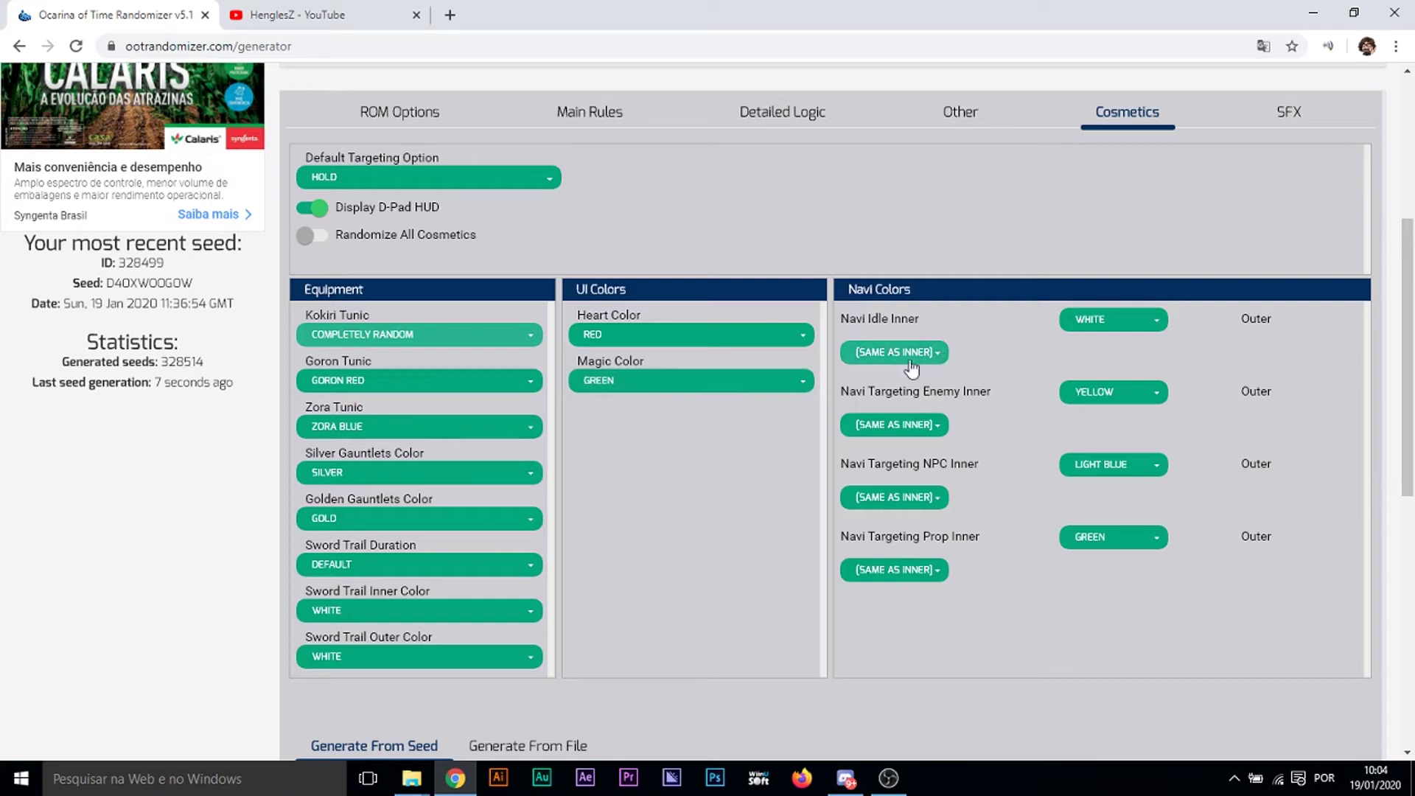
left_click(739, 337)
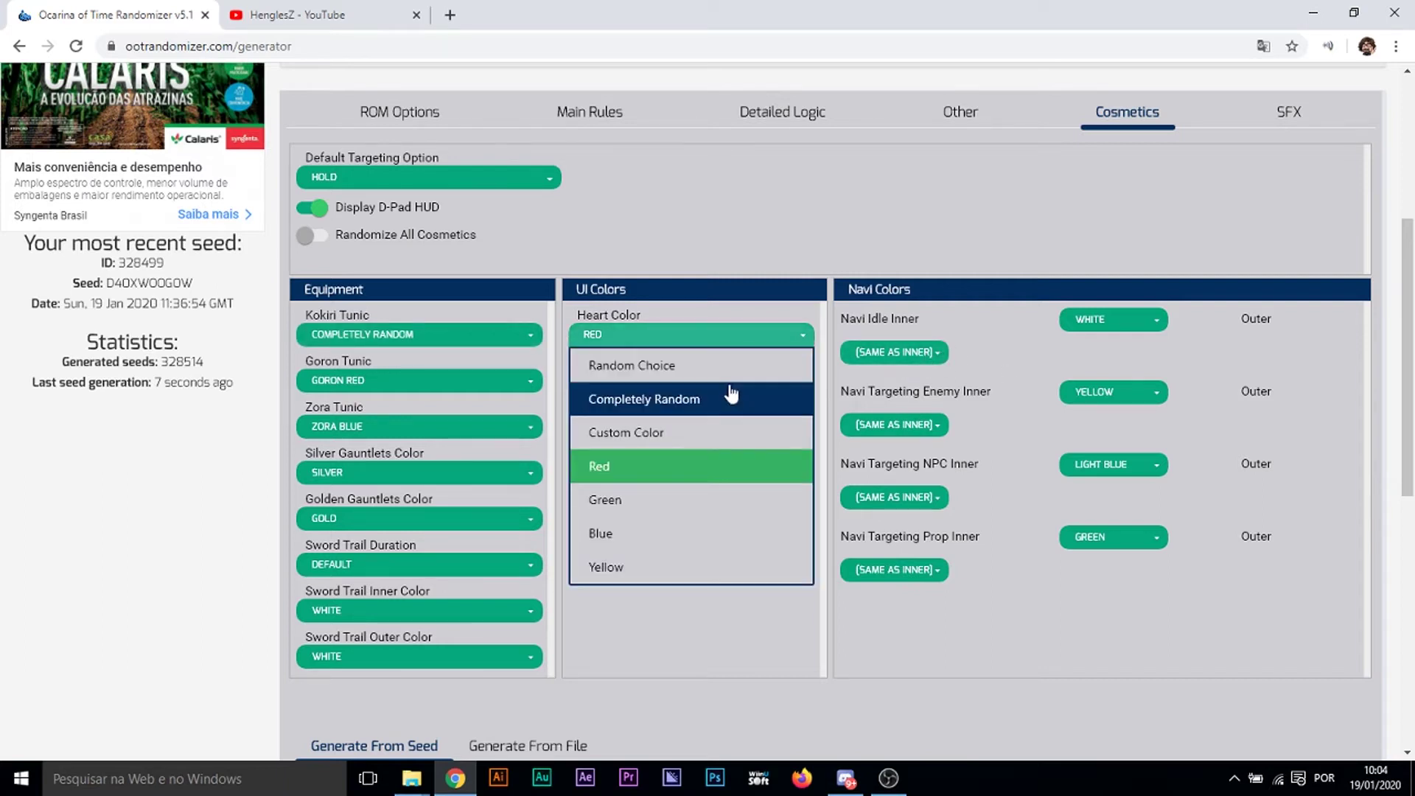
left_click(691, 403)
Generate a regular, non-race seed with the configured settings, leaving the settings string and seed fields empty
scroll(1105, 324, "down", 5)
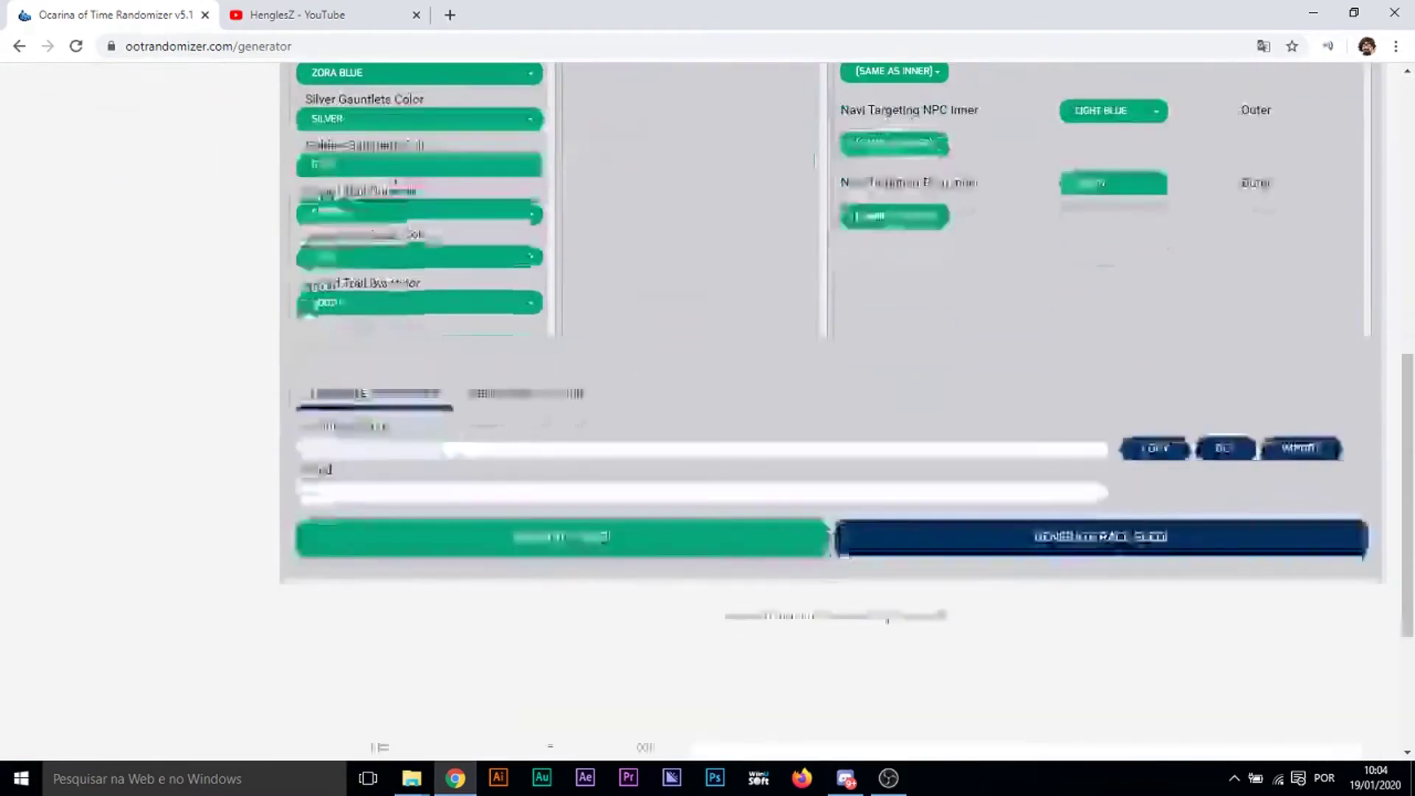
scroll(878, 374, "up", 6)
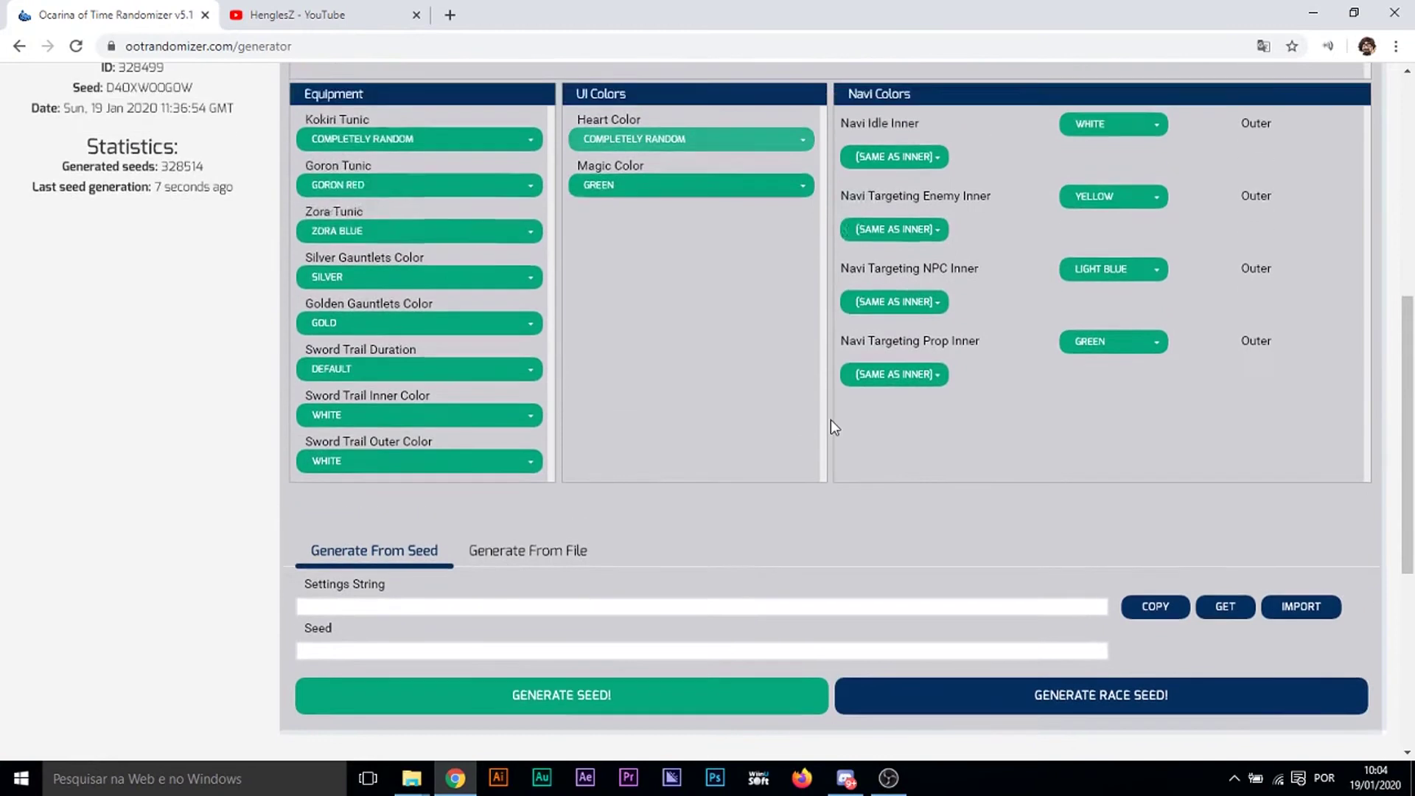
scroll(812, 442, "down", 6)
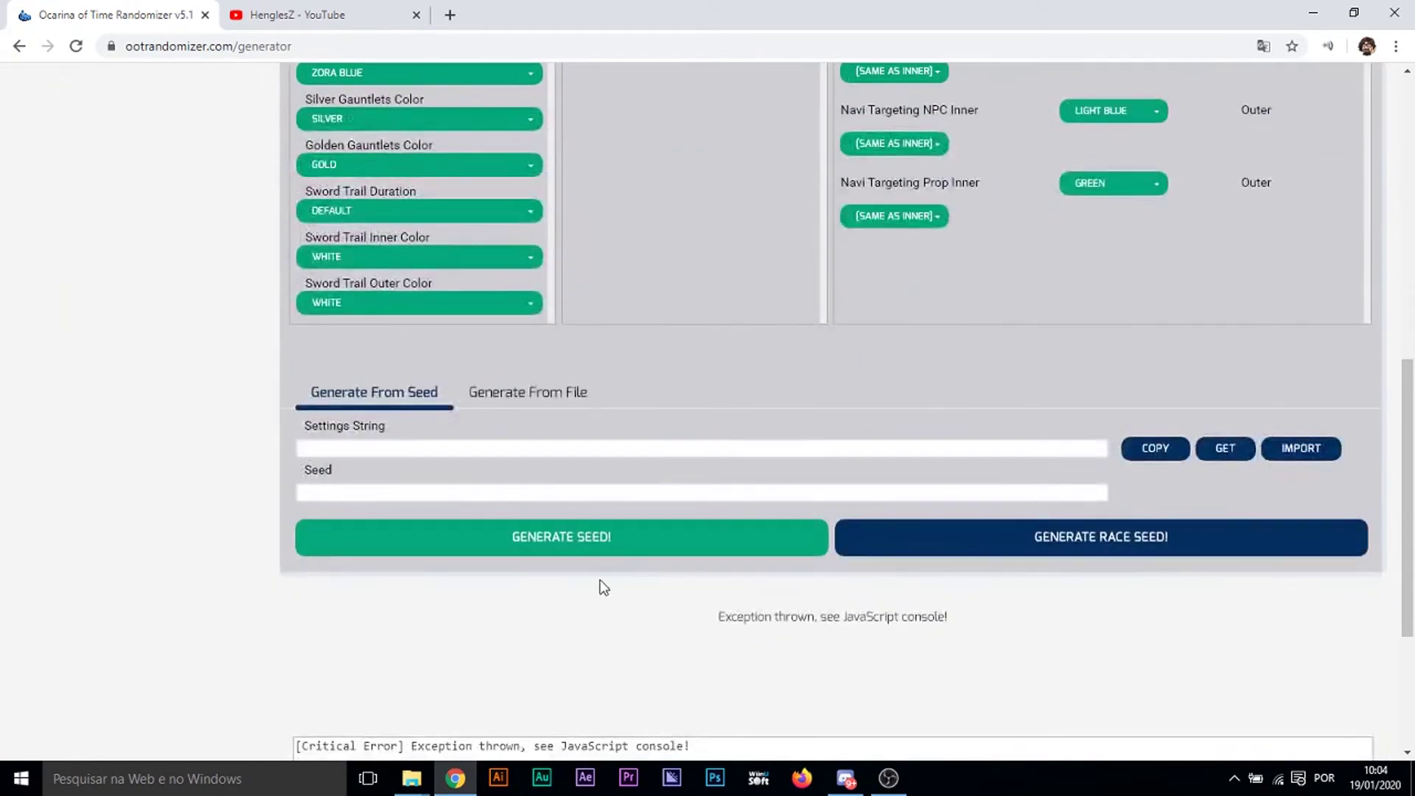
left_click(571, 554)
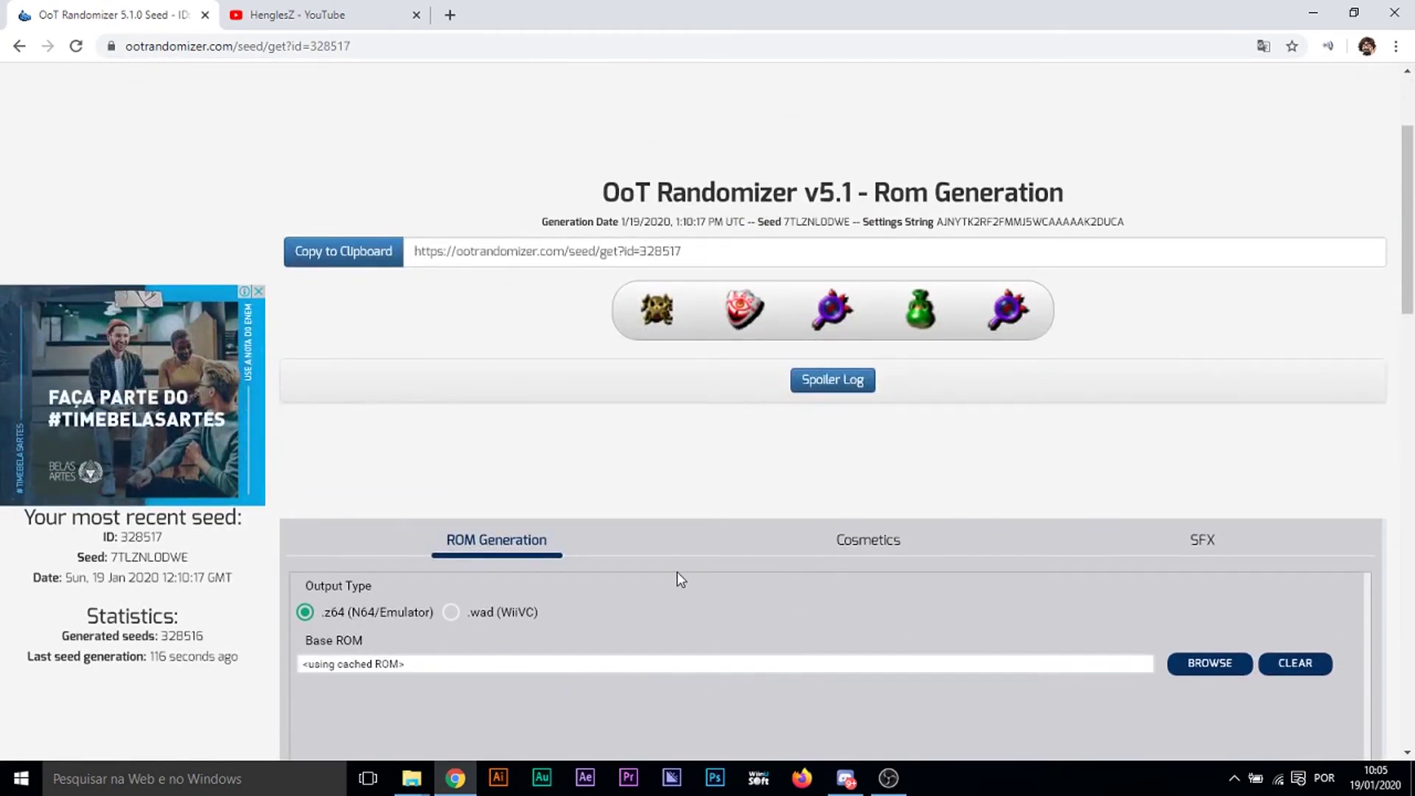
Look over the generated seed's page, including its item icons, ROM generation, multi-world and patching options
mouse_move(1022, 325)
scroll(629, 524, "down", 3)
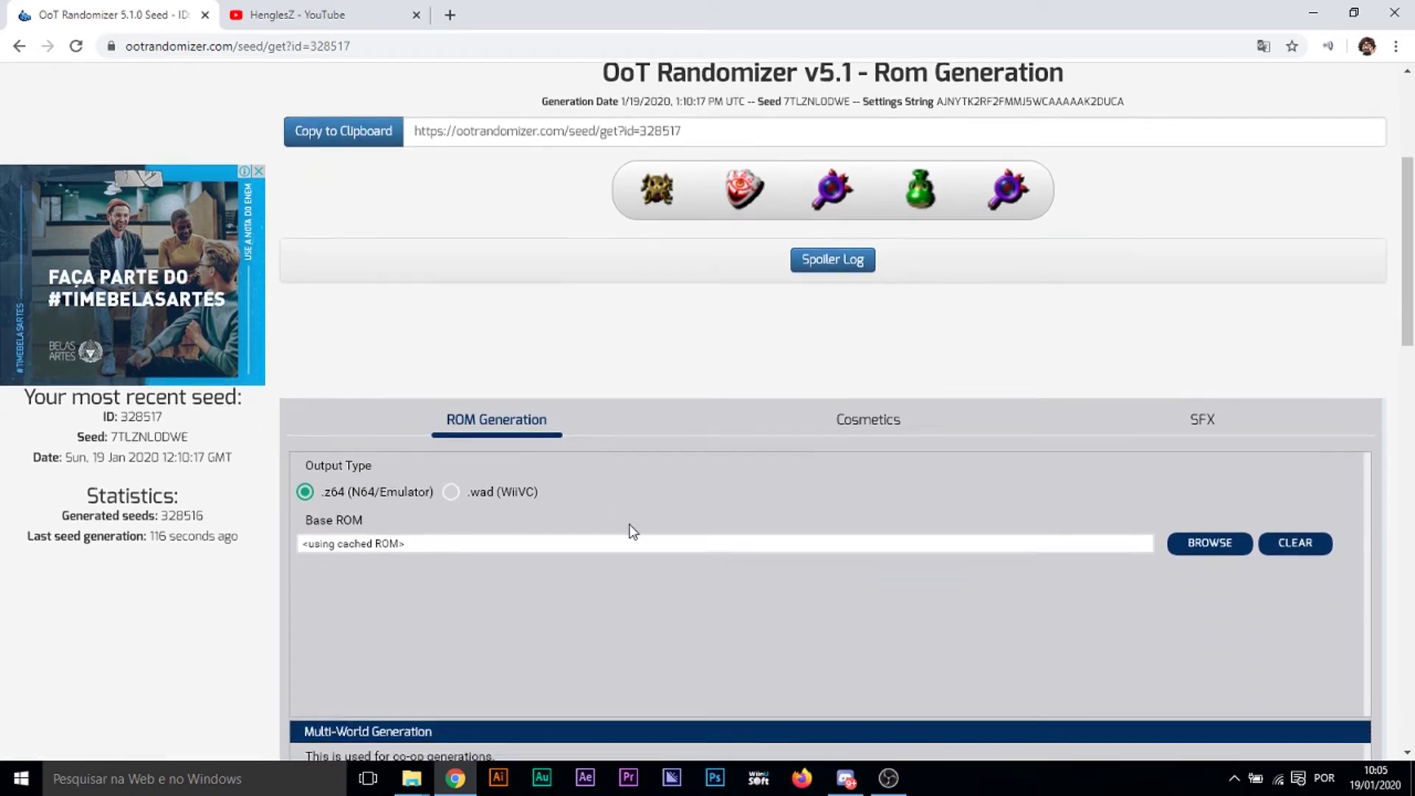
scroll(614, 525, "down", 2)
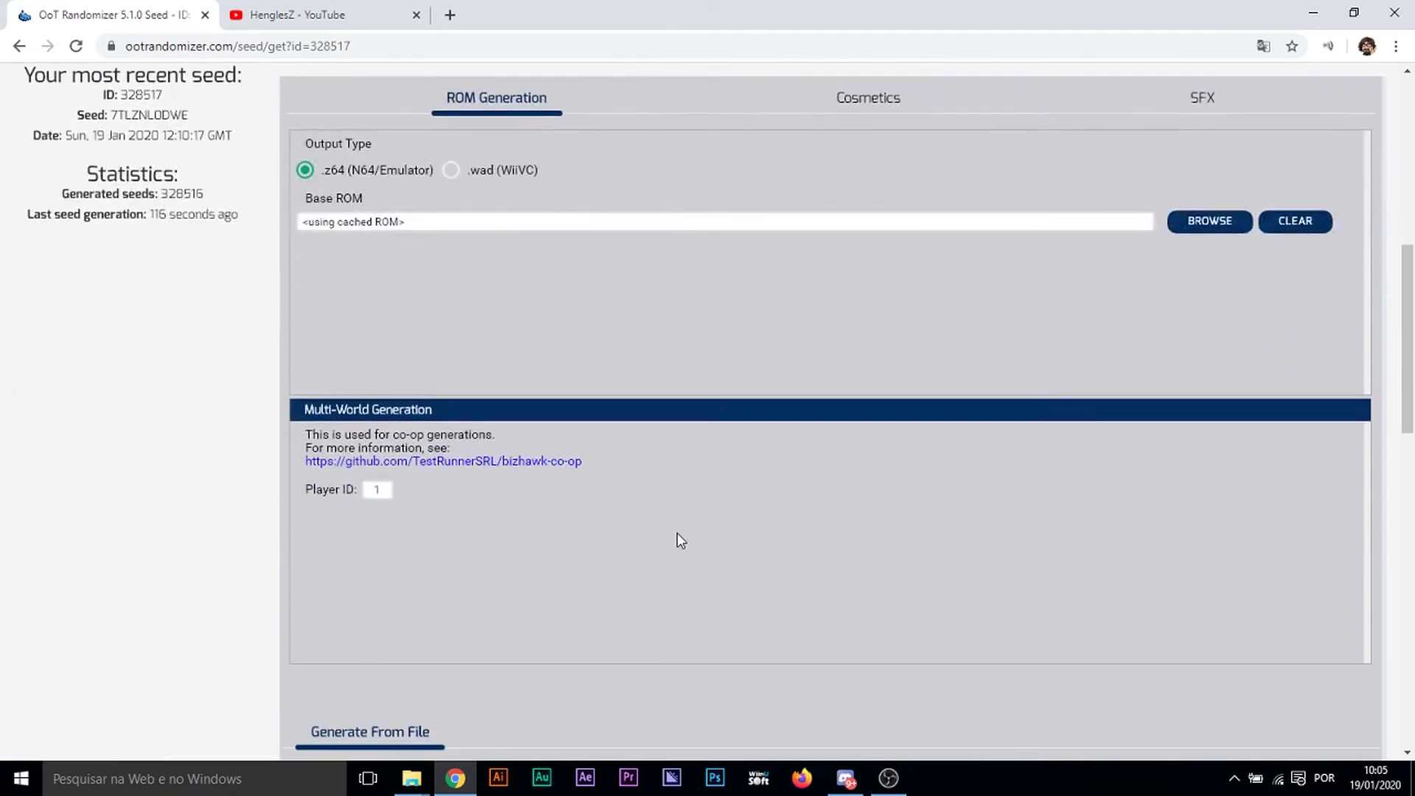
scroll(676, 534, "up", 1)
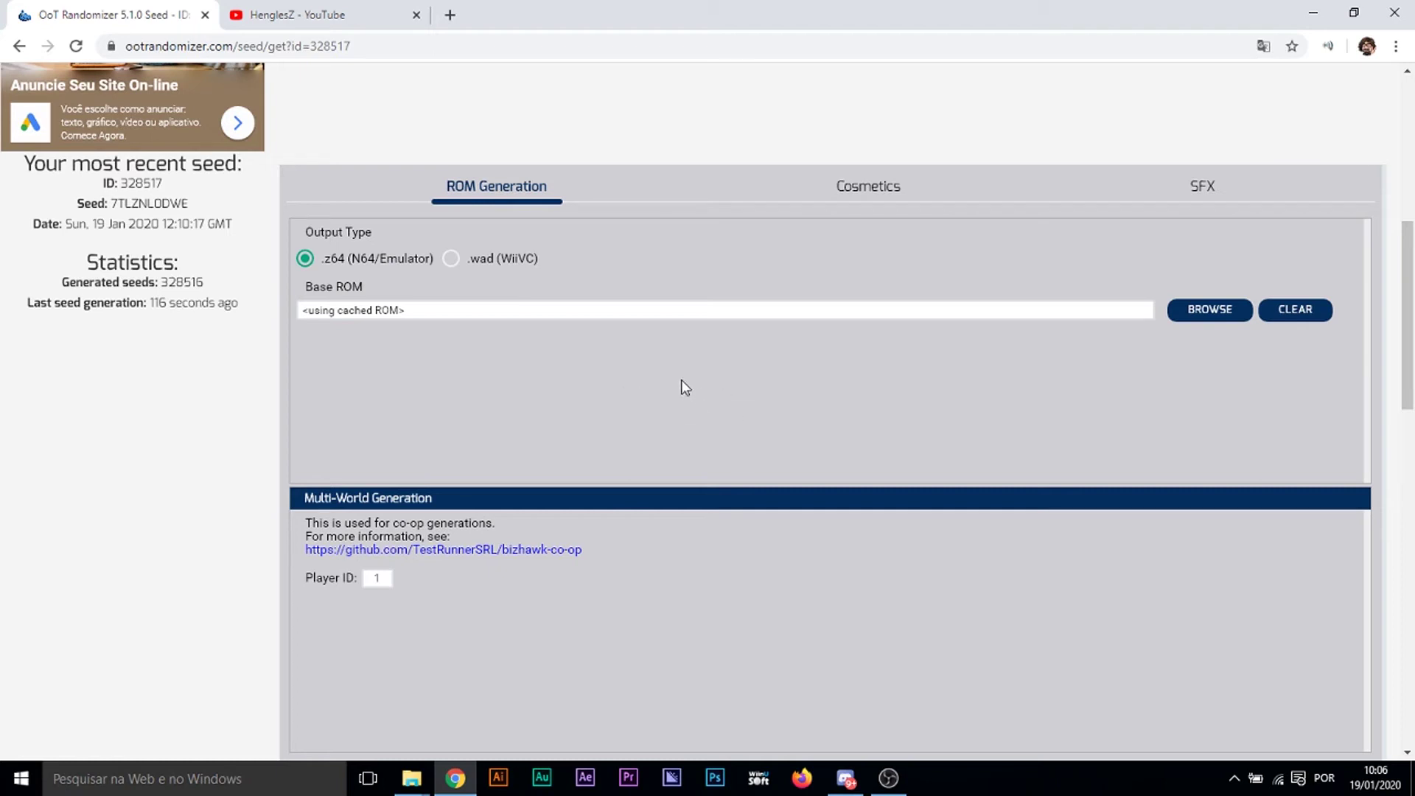
scroll(601, 381, "down", 4)
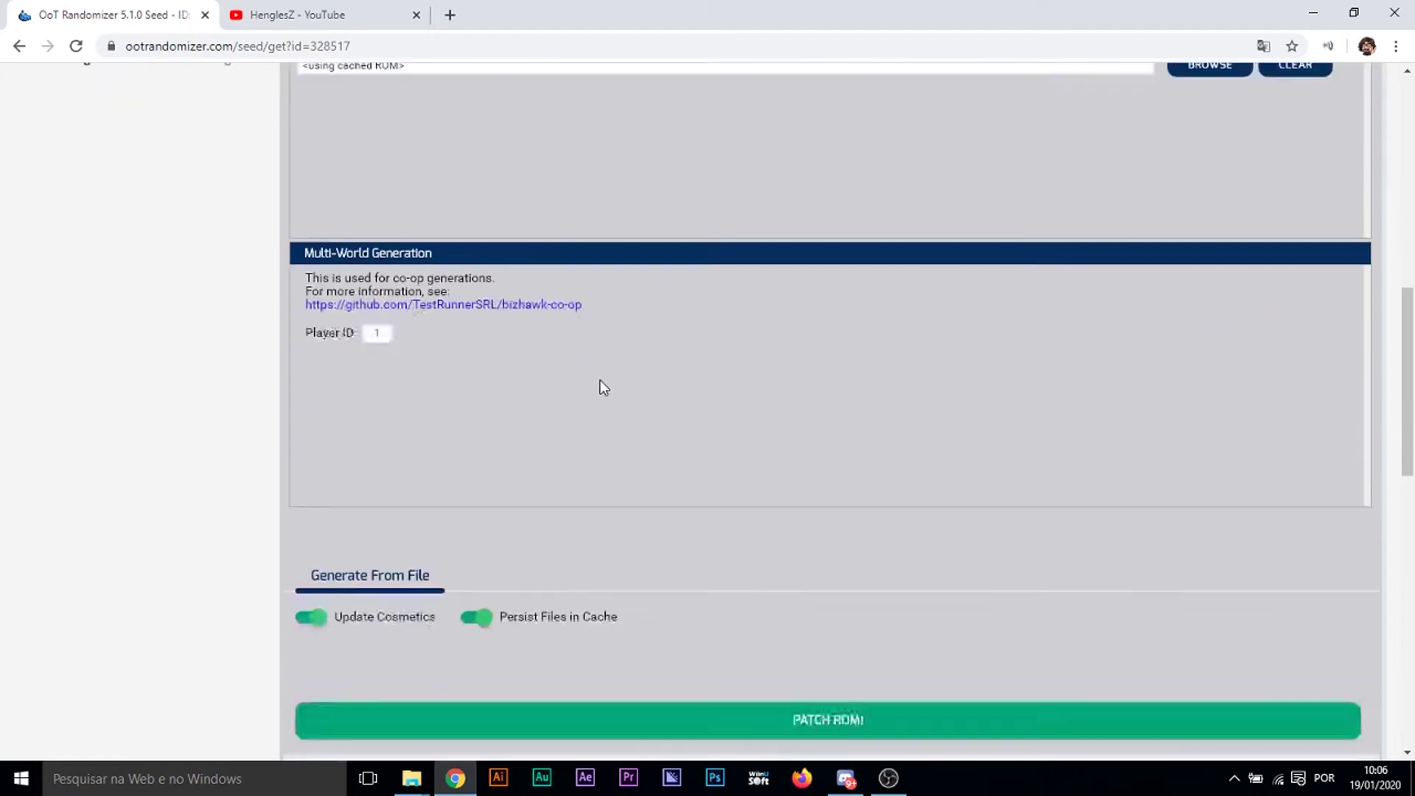
scroll(600, 379, "up", 3)
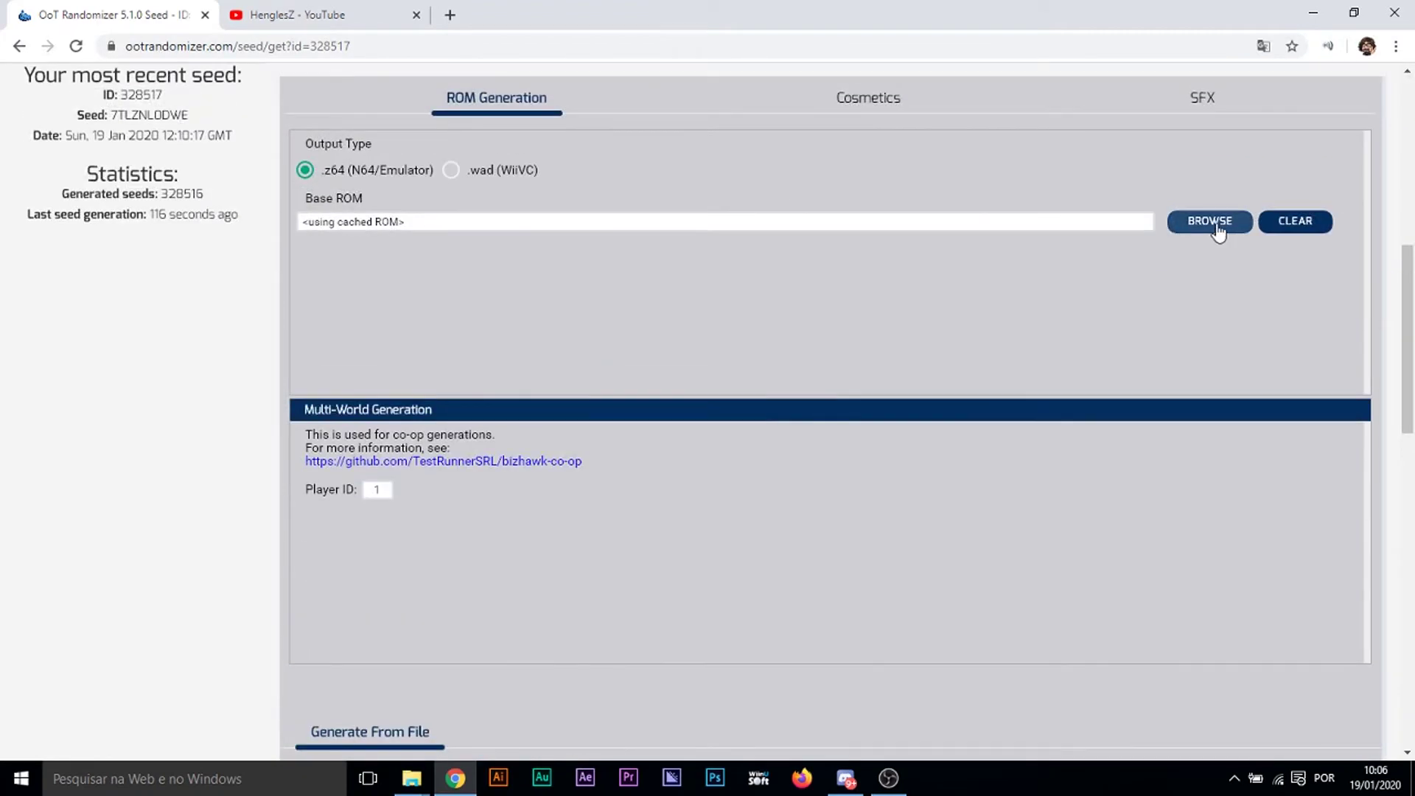
Load "Legend of Zelda, The - Ocarina of Time (USA)1.0.n64" from the Ocarina of Time 1.0 folder as the base ROM
scroll(433, 273, "up", 1)
left_click_drag(420, 305, 255, 306)
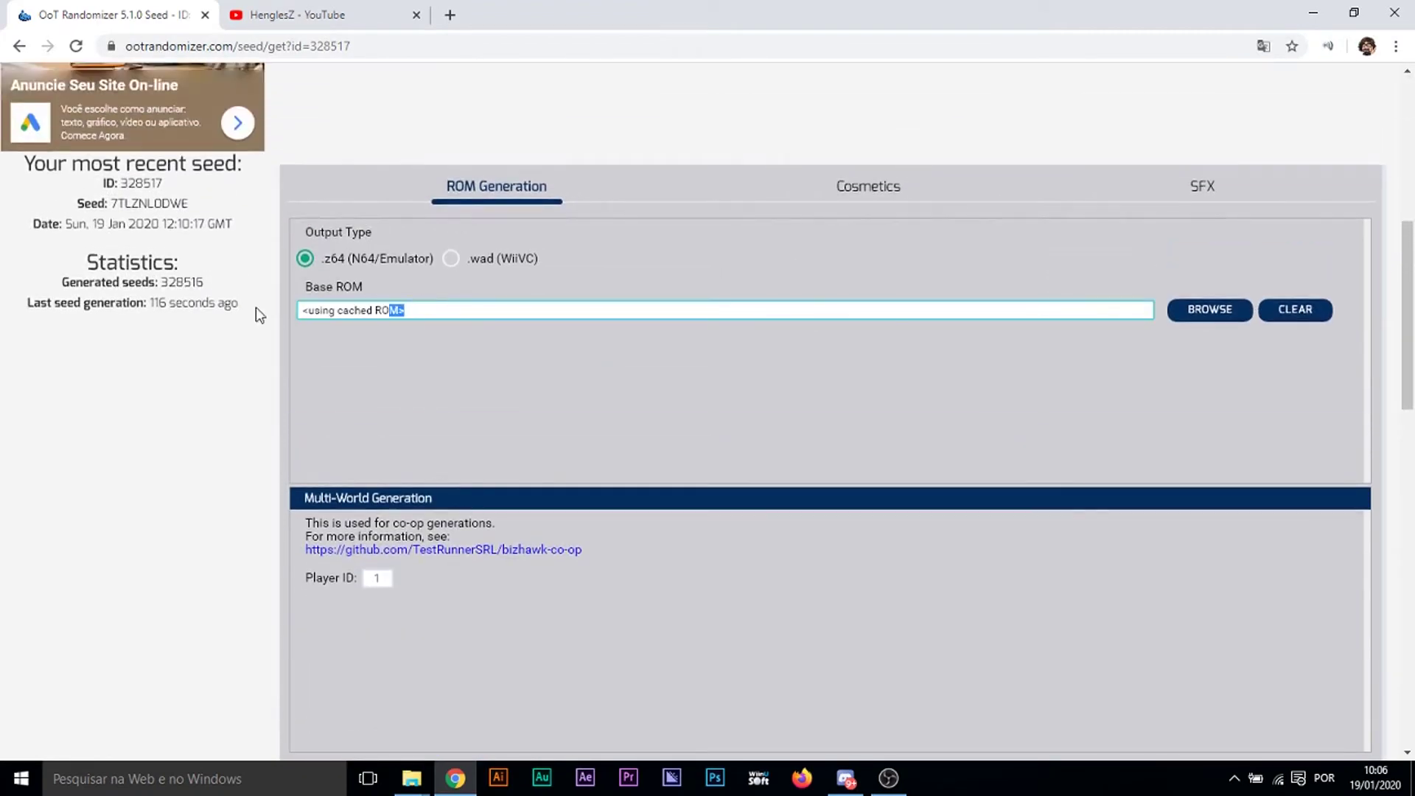
left_click(1231, 319)
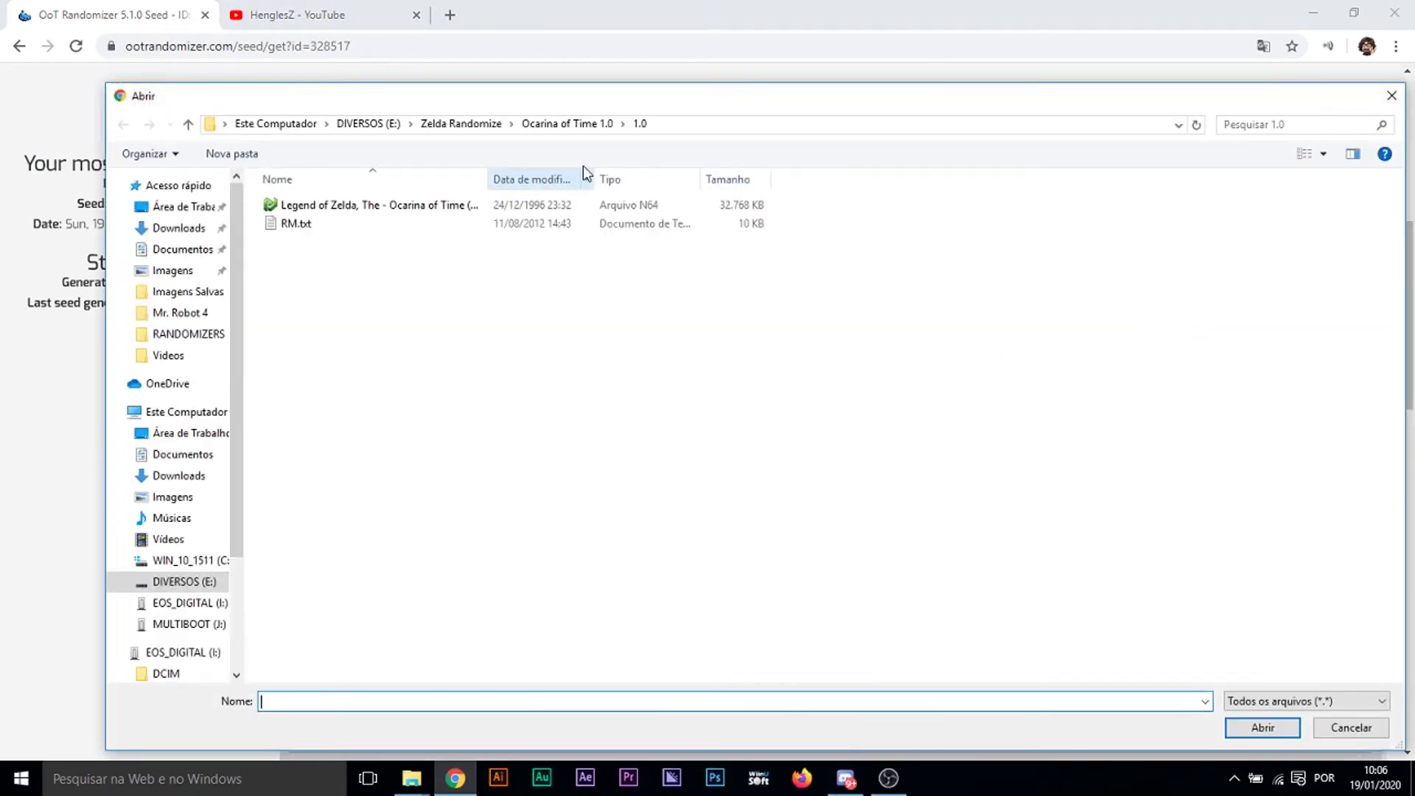
left_click_drag(487, 184, 840, 186)
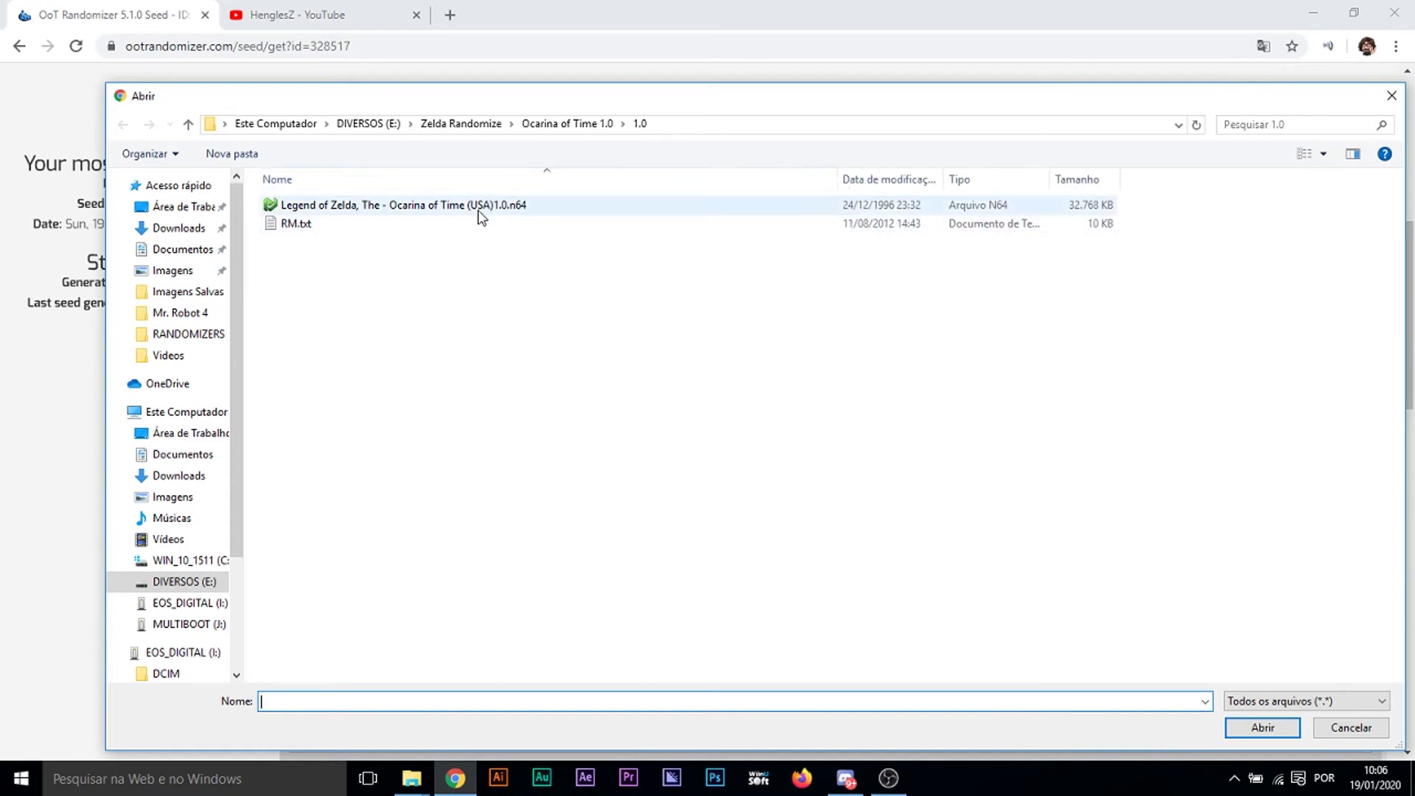
left_click(527, 210)
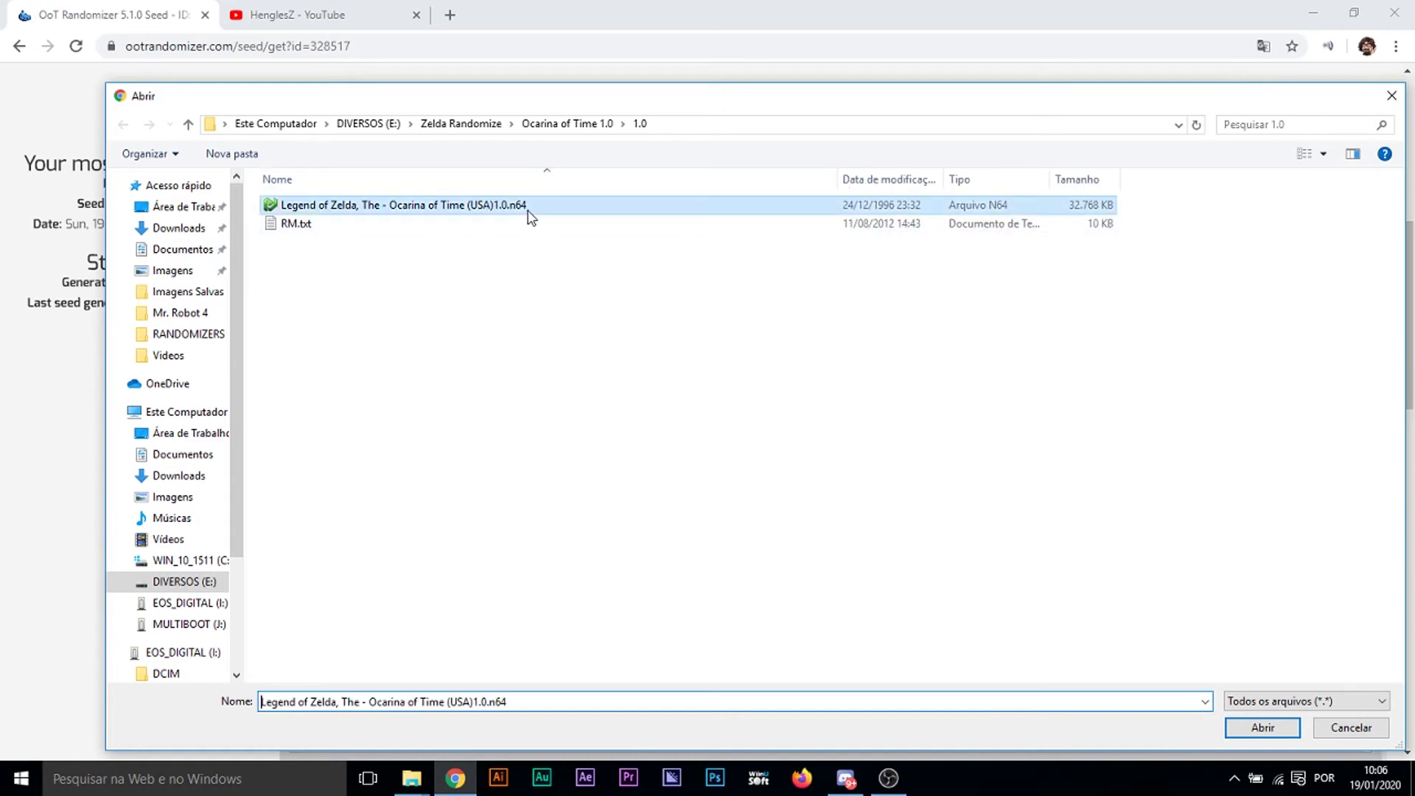
left_click(1262, 727)
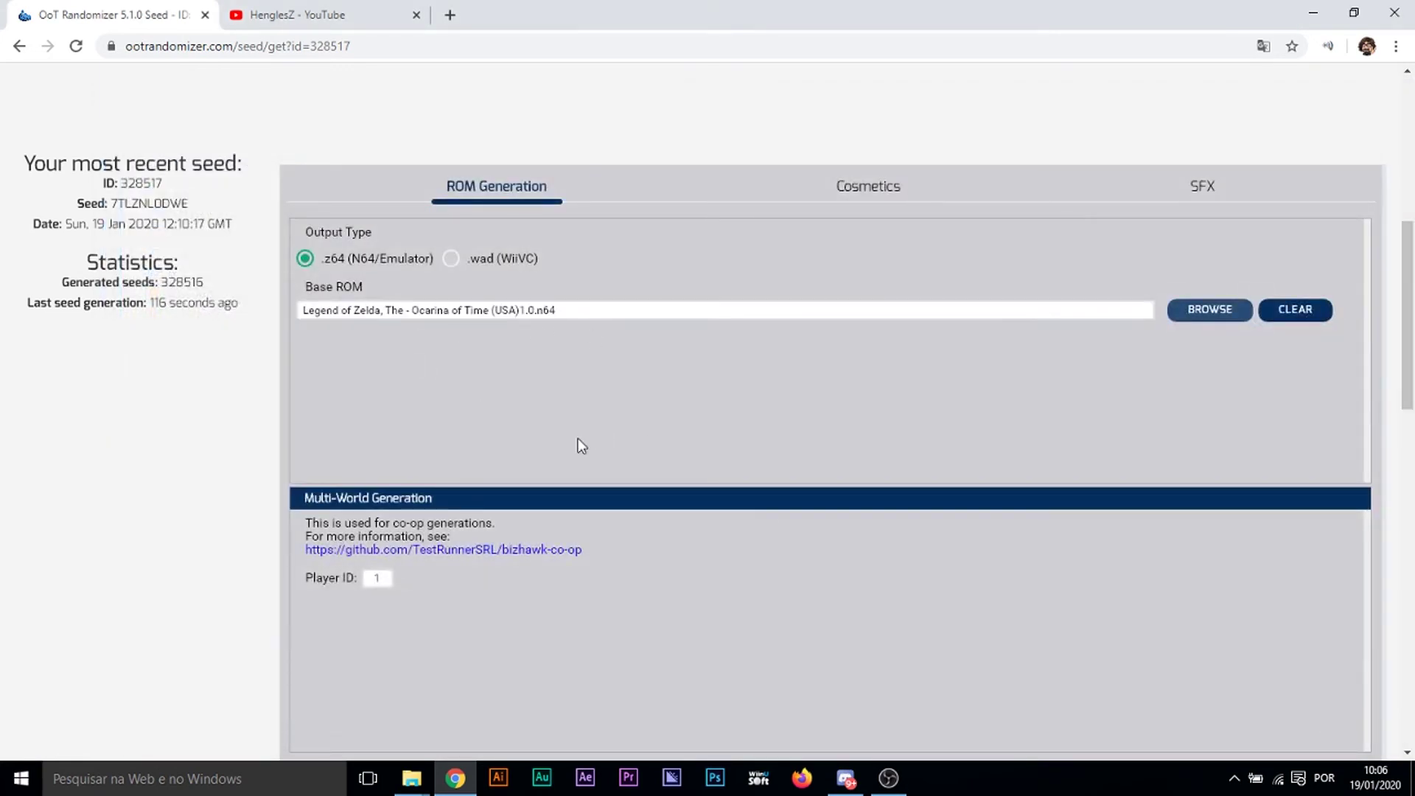
Patch the ROM and save it as OoTR_328517_7TLZNL0DWE.z64 in the RANDOMIZERS folder
scroll(656, 486, "down", 5)
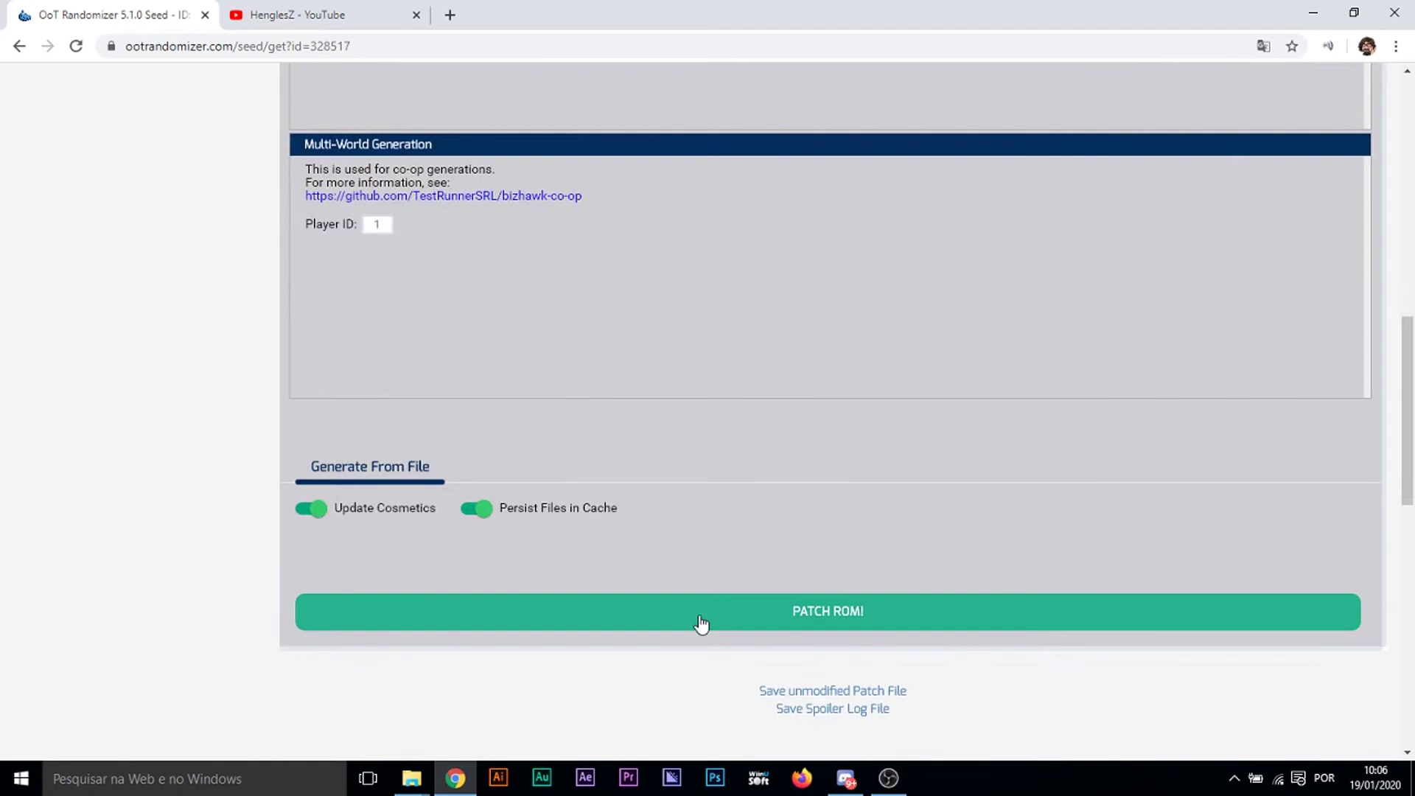
left_click(701, 624)
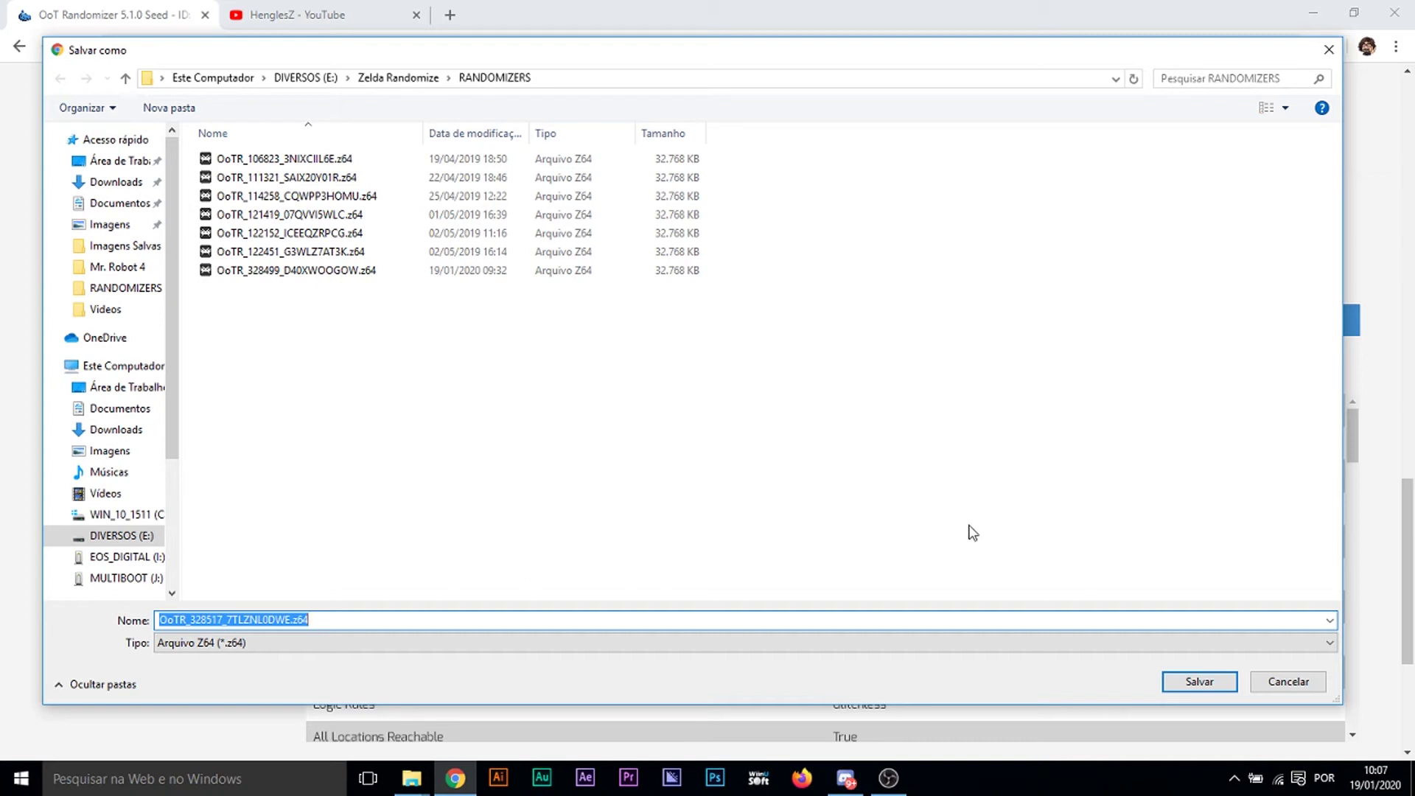
left_click(1197, 686)
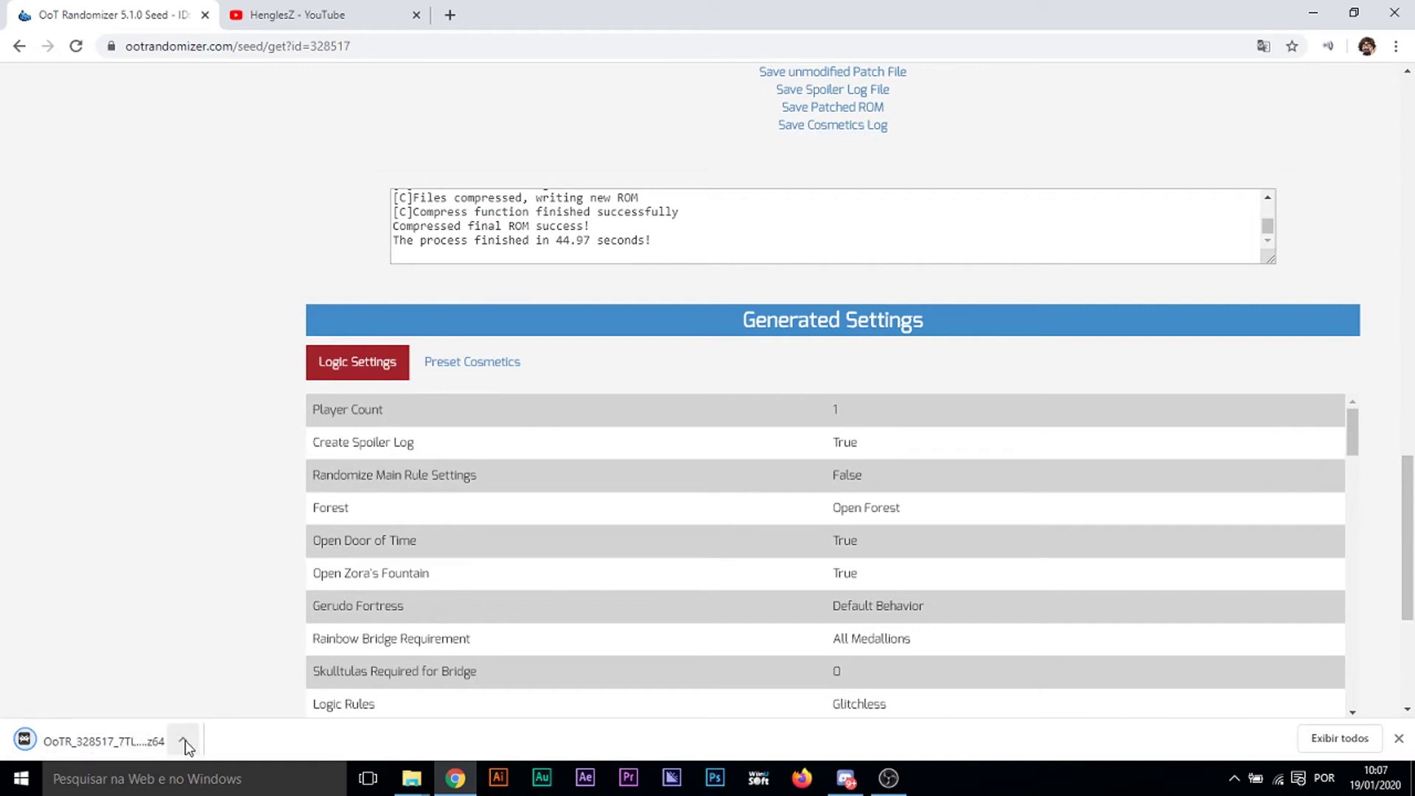
Switch to Project64 and open the ROM OoTR_328517_7TLZNL0DWE.z64 from the RANDOMIZERS folder inside Zelda Randomize on drive E
left_click(404, 782)
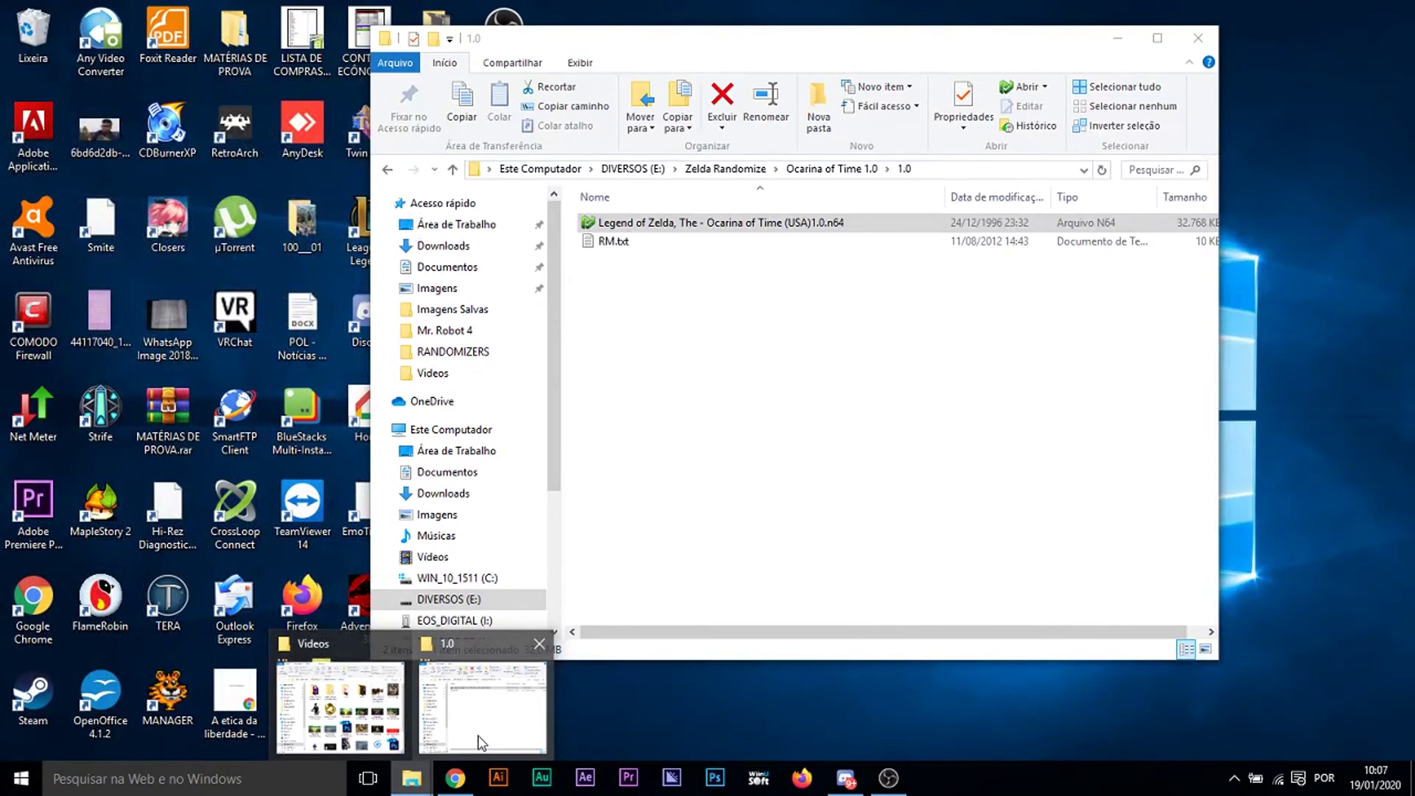
left_click(479, 739)
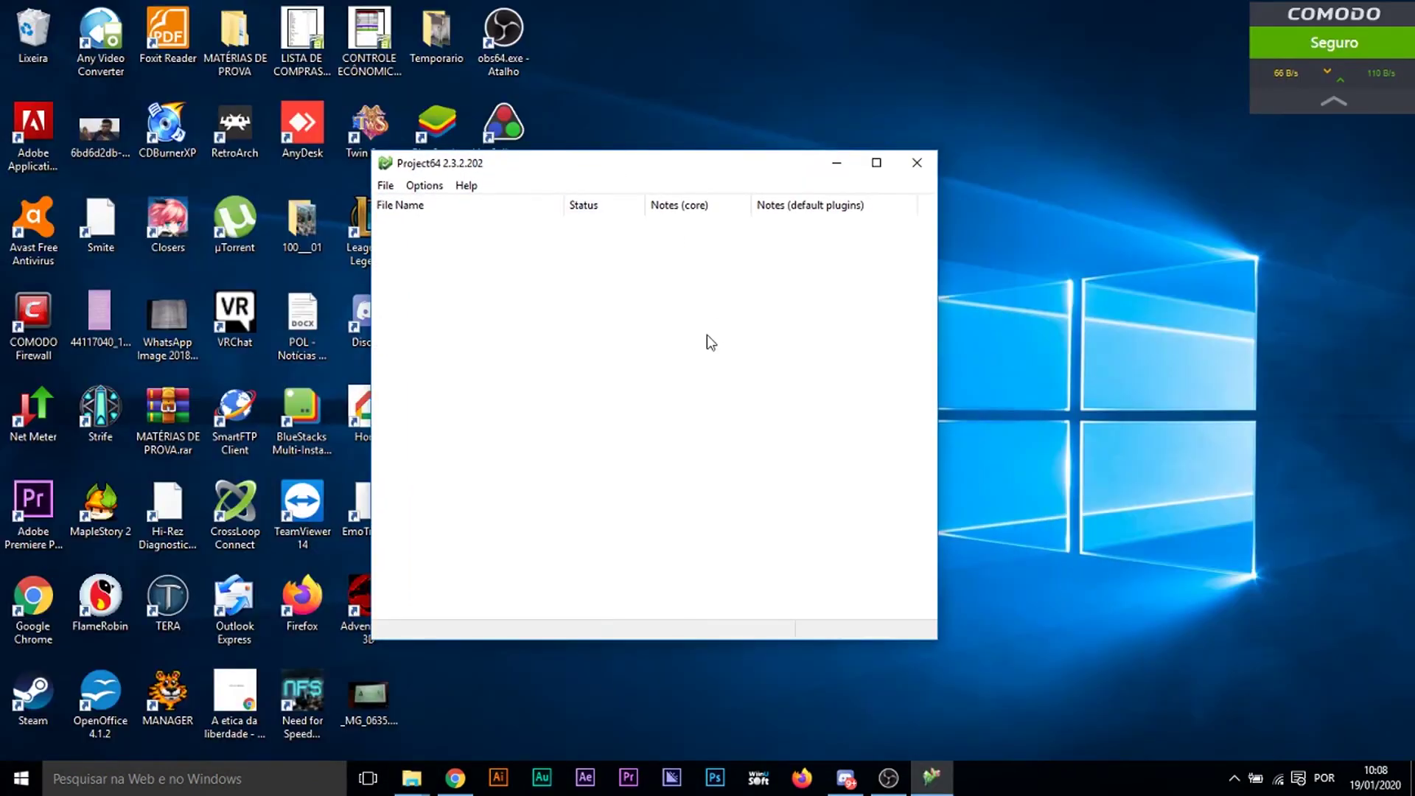
left_click(386, 186)
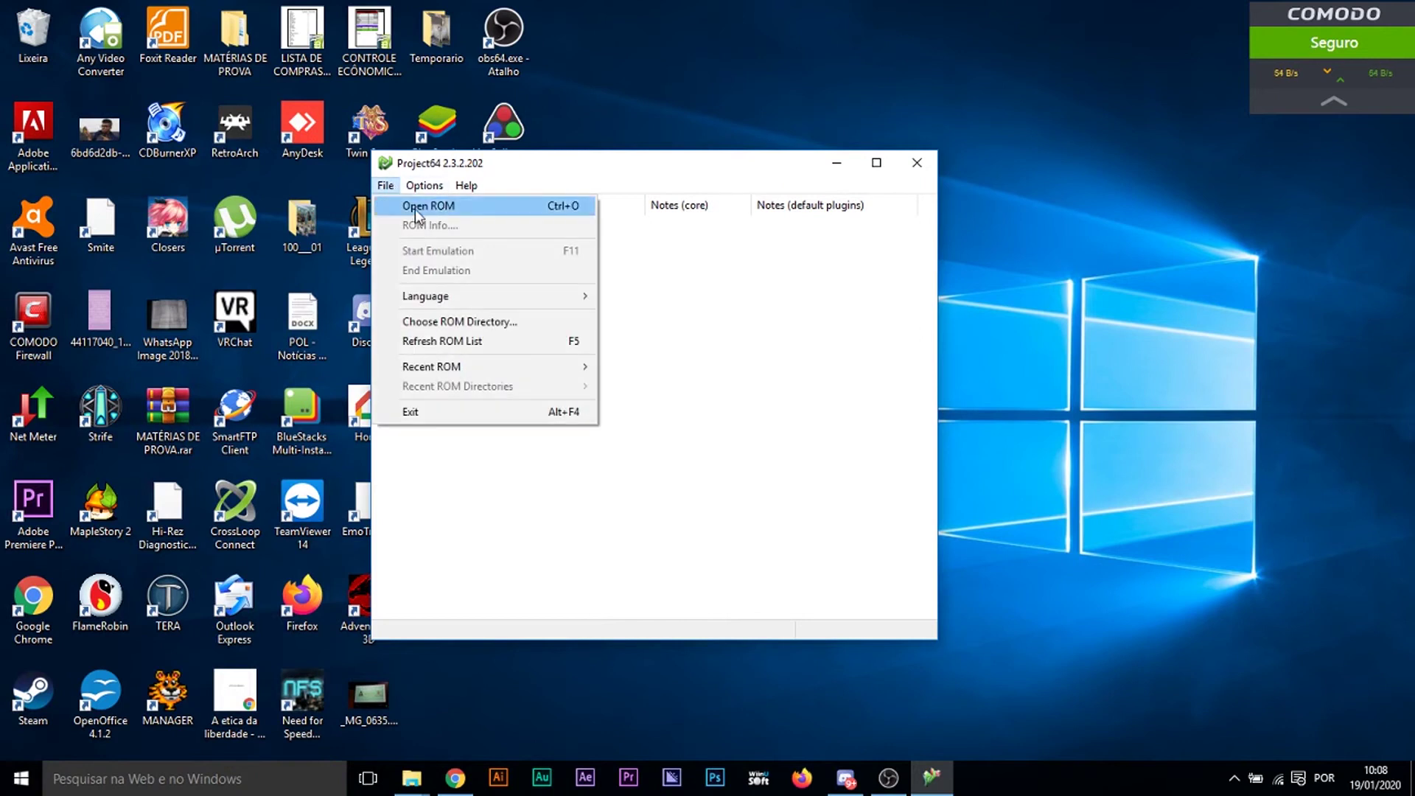
left_click(417, 210)
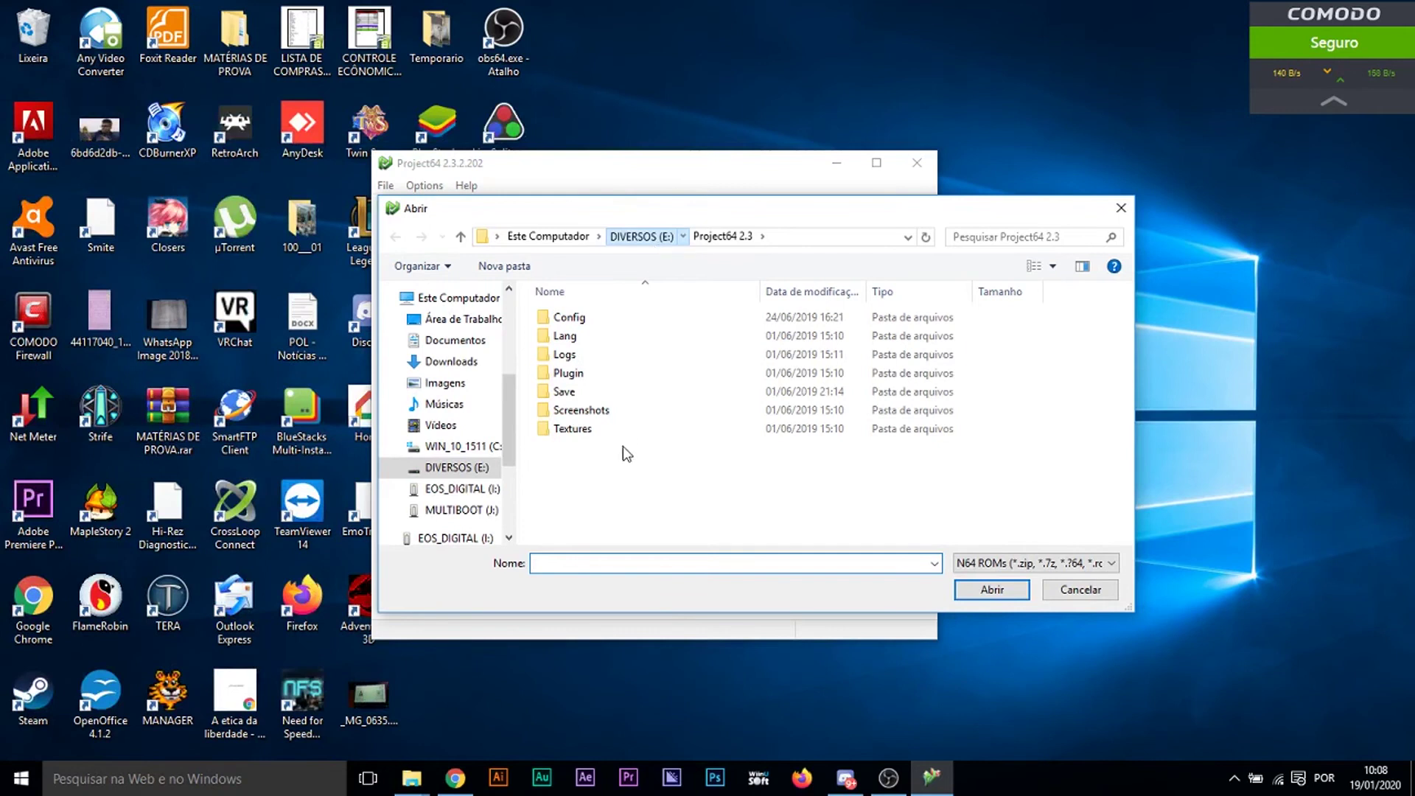
key("alt+Up")
scroll(630, 503, "down", 5)
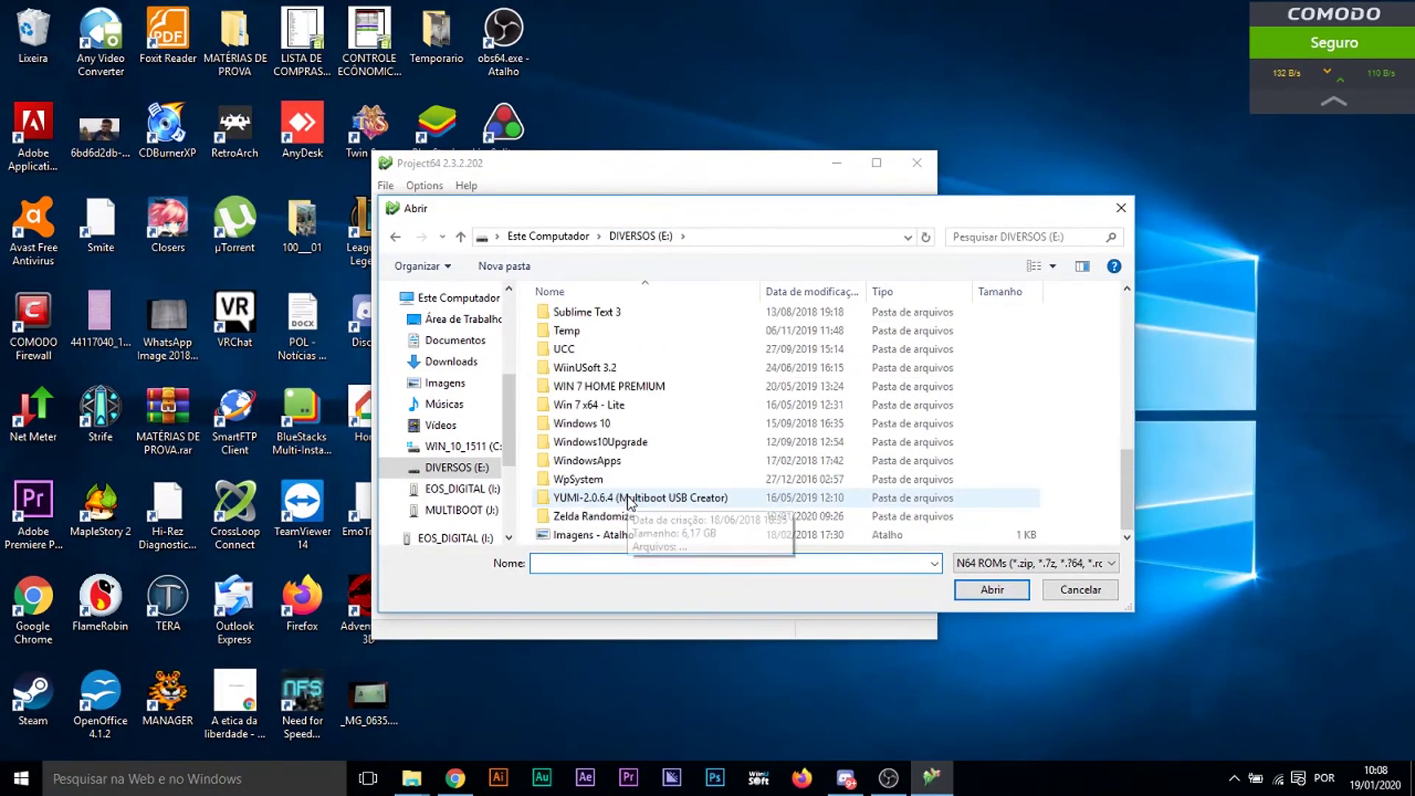
double_click(604, 516)
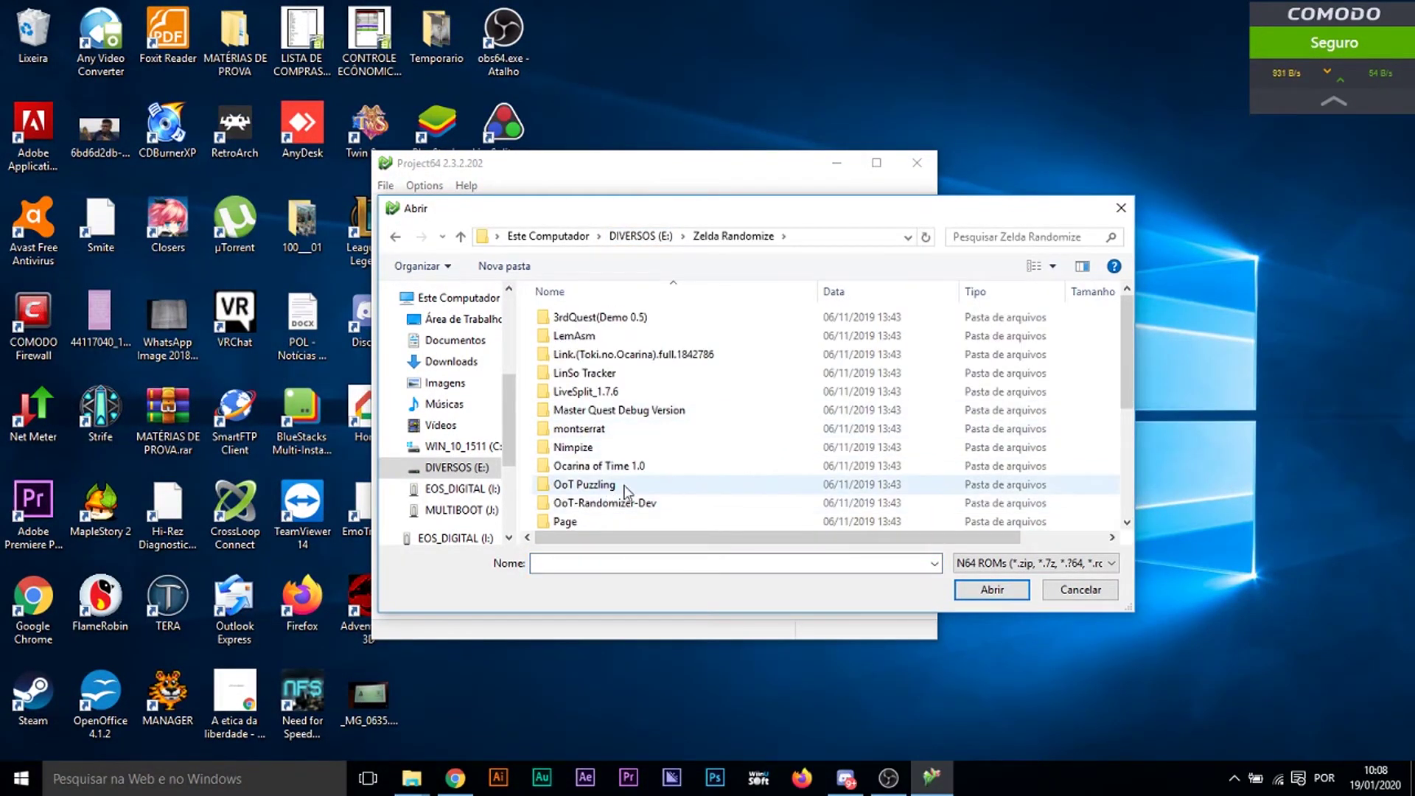
scroll(625, 491, "down", 3)
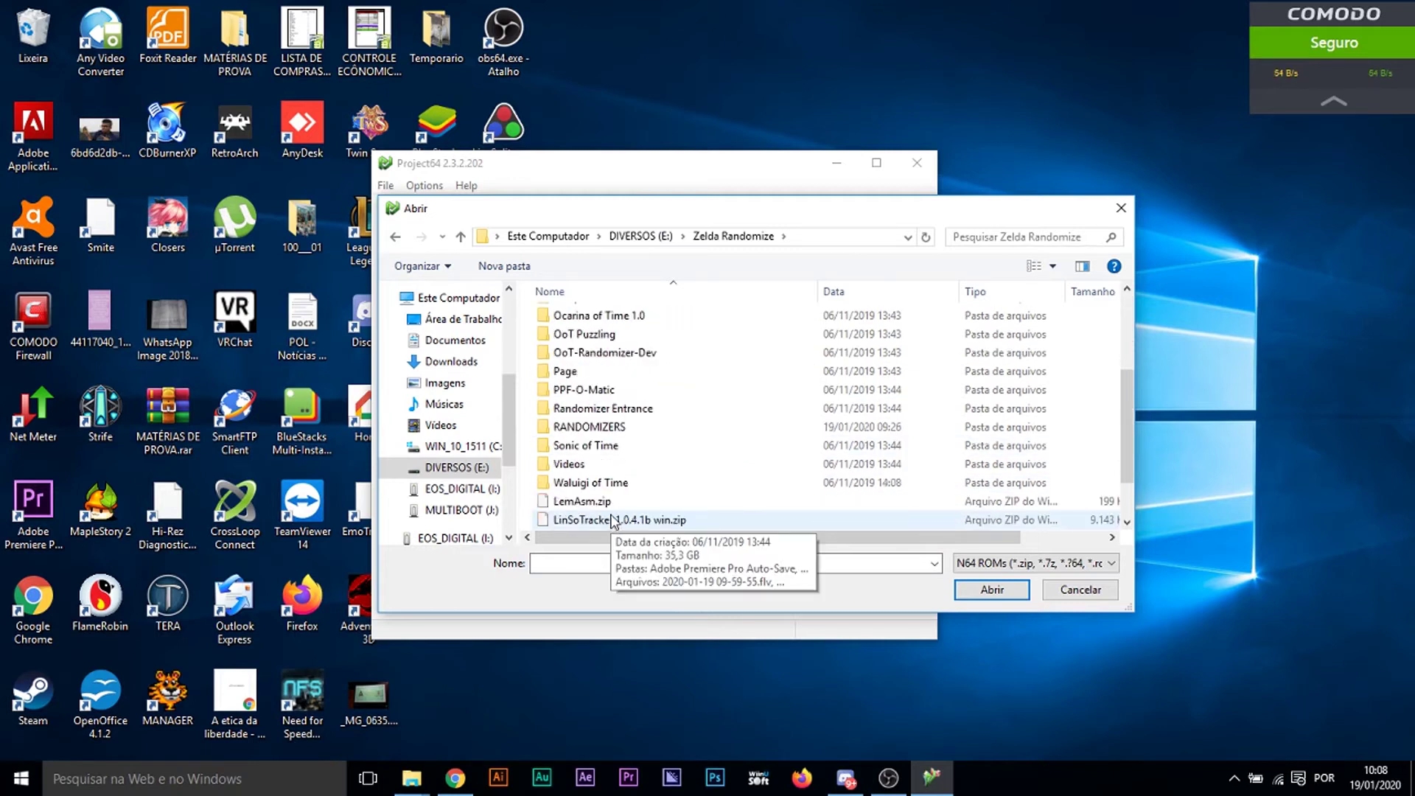
double_click(619, 427)
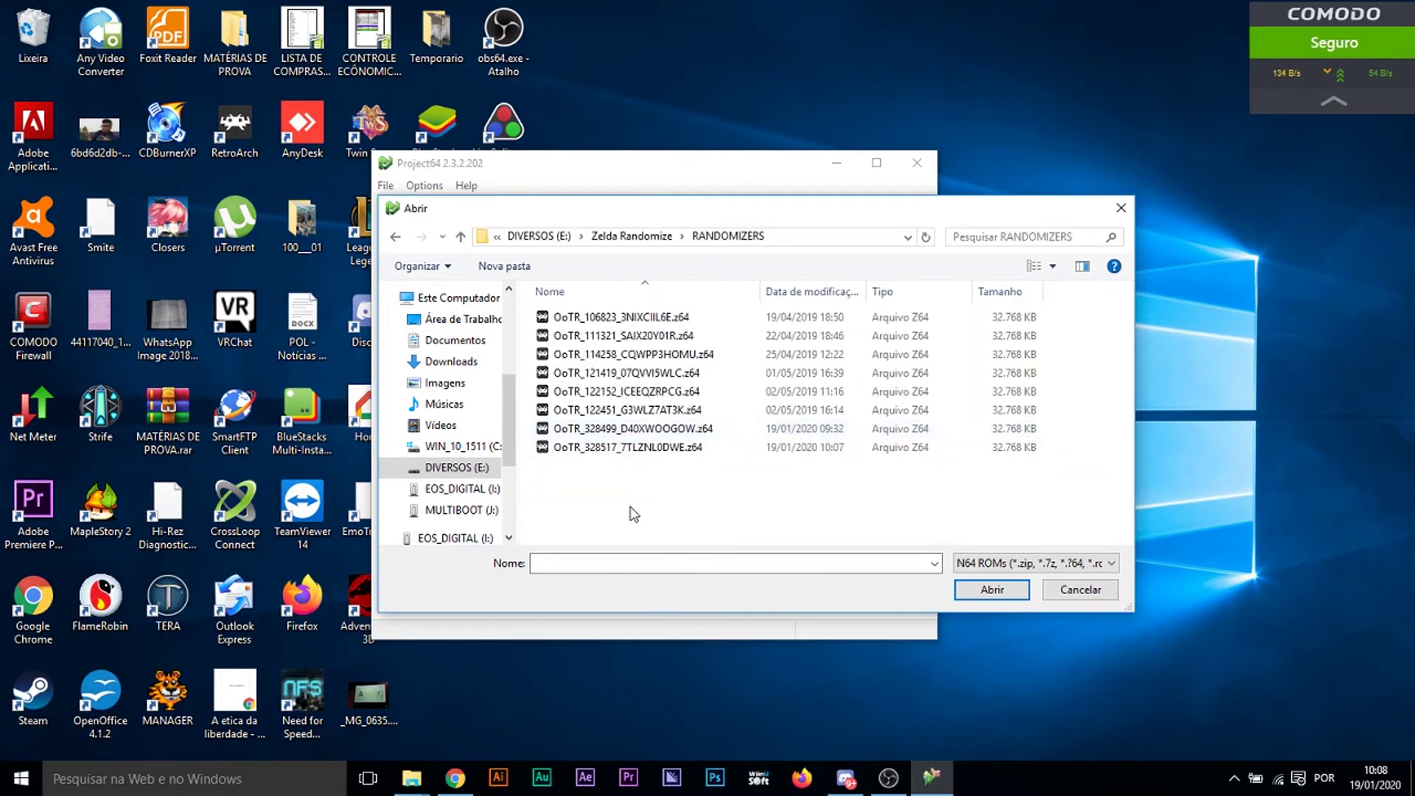
left_click(665, 455)
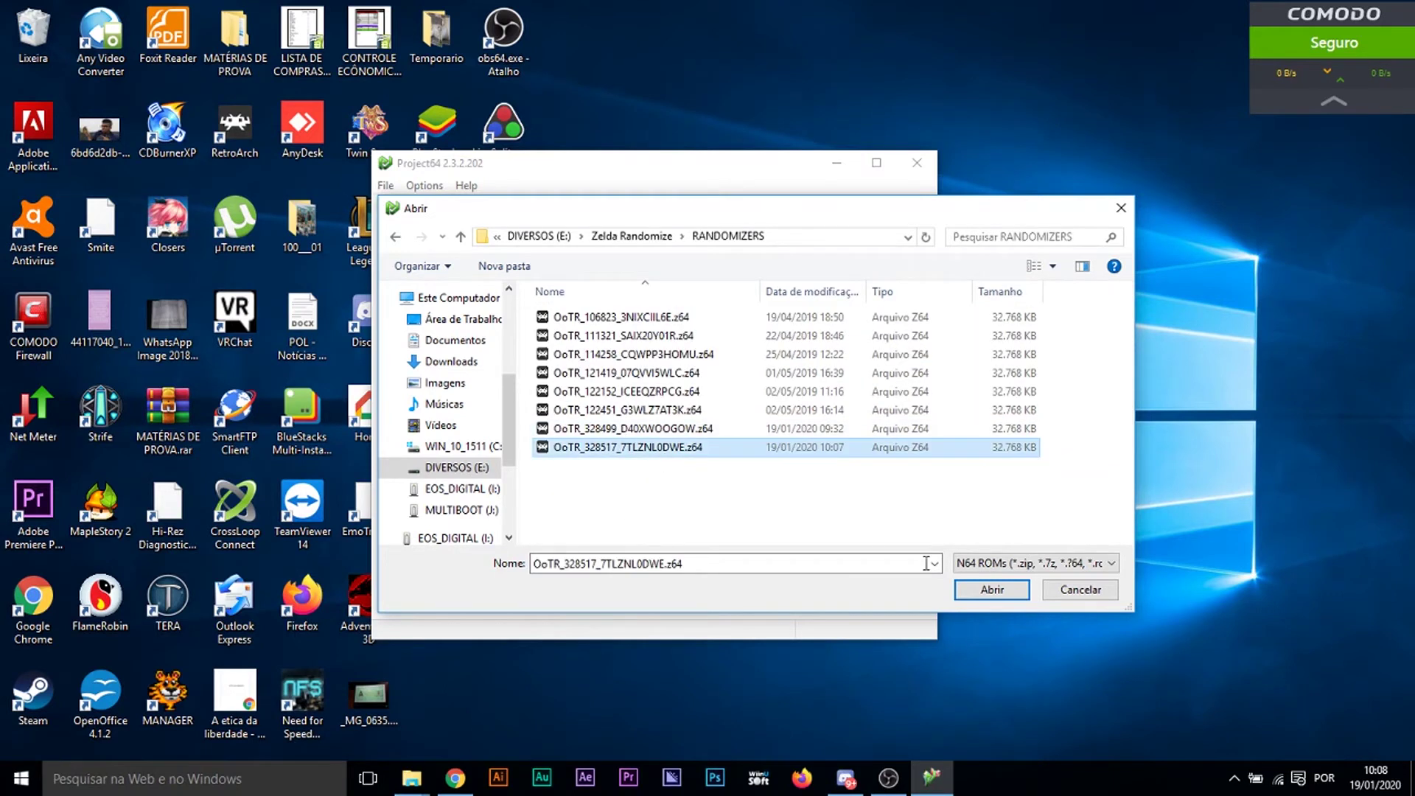
left_click(976, 595)
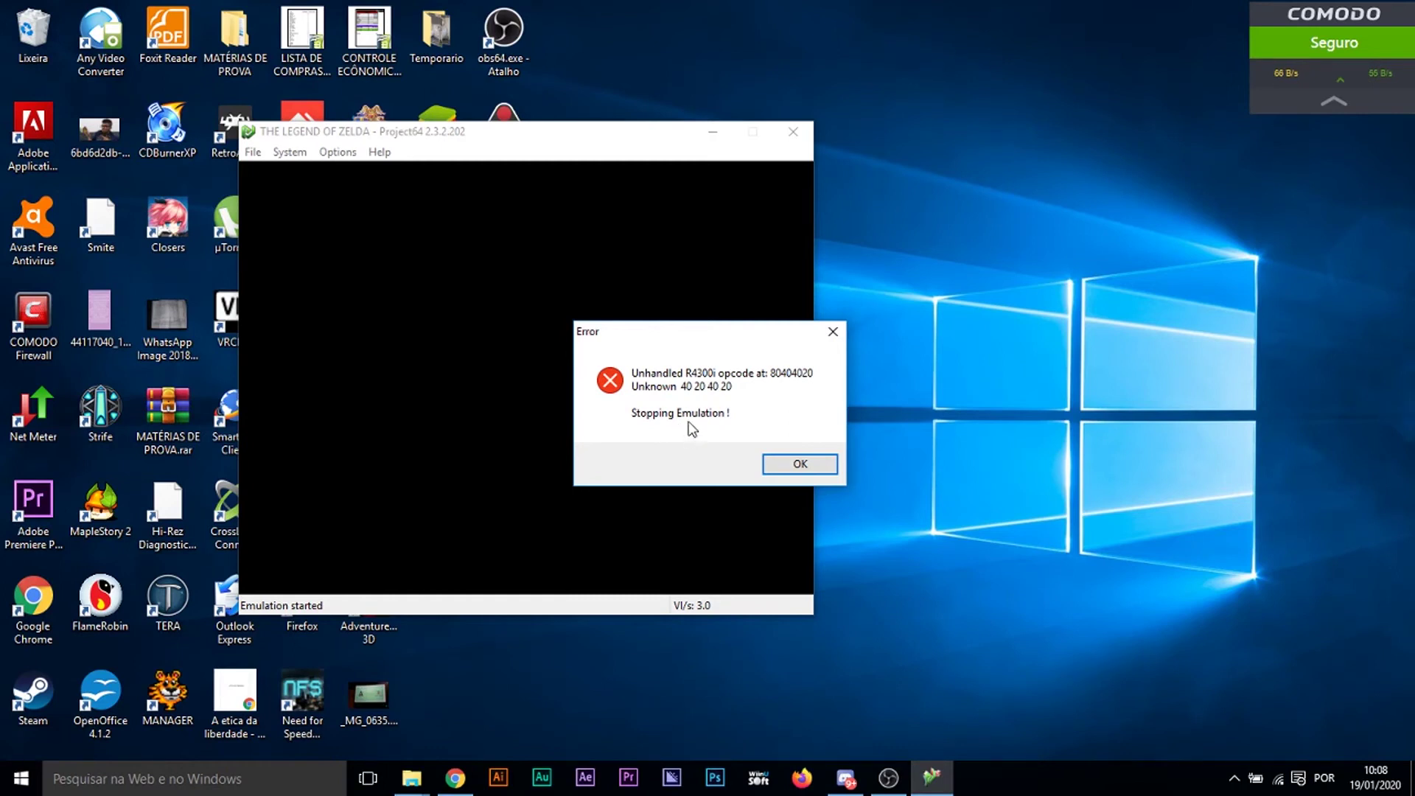
Dismiss the emulation errors and set the memory size to 8 MB in the configuration for THE LEGEND OF ZELDA
left_click(783, 476)
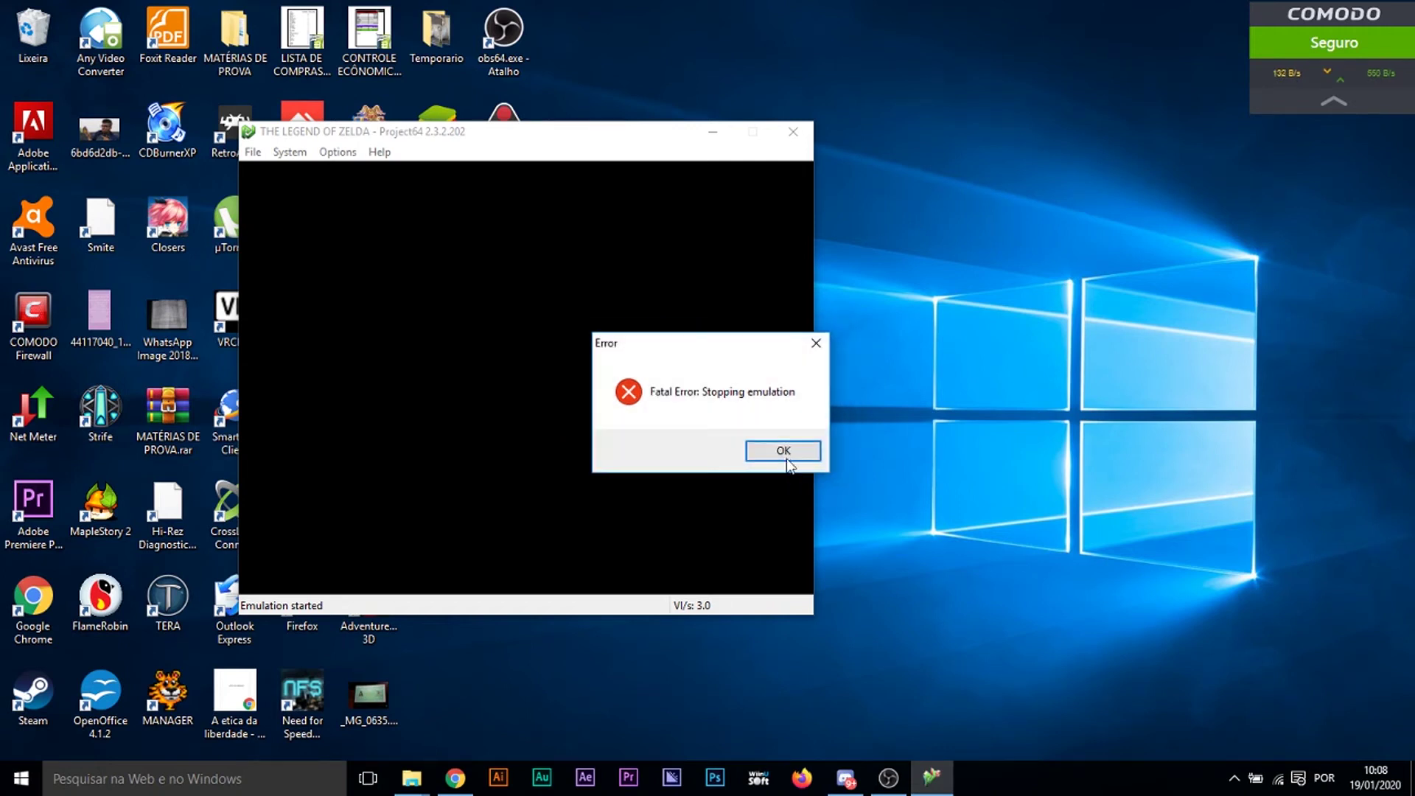
left_click(785, 461)
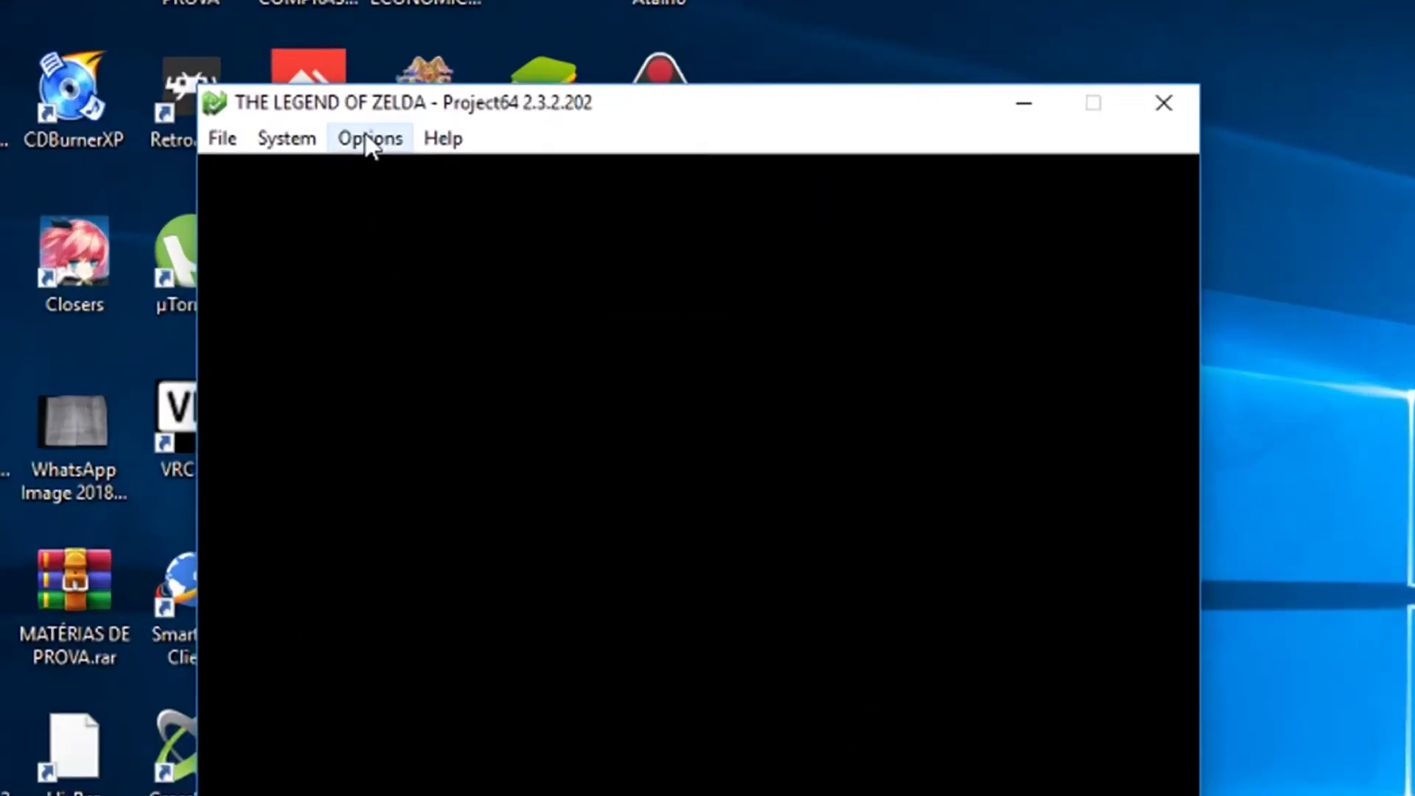
left_click(337, 152)
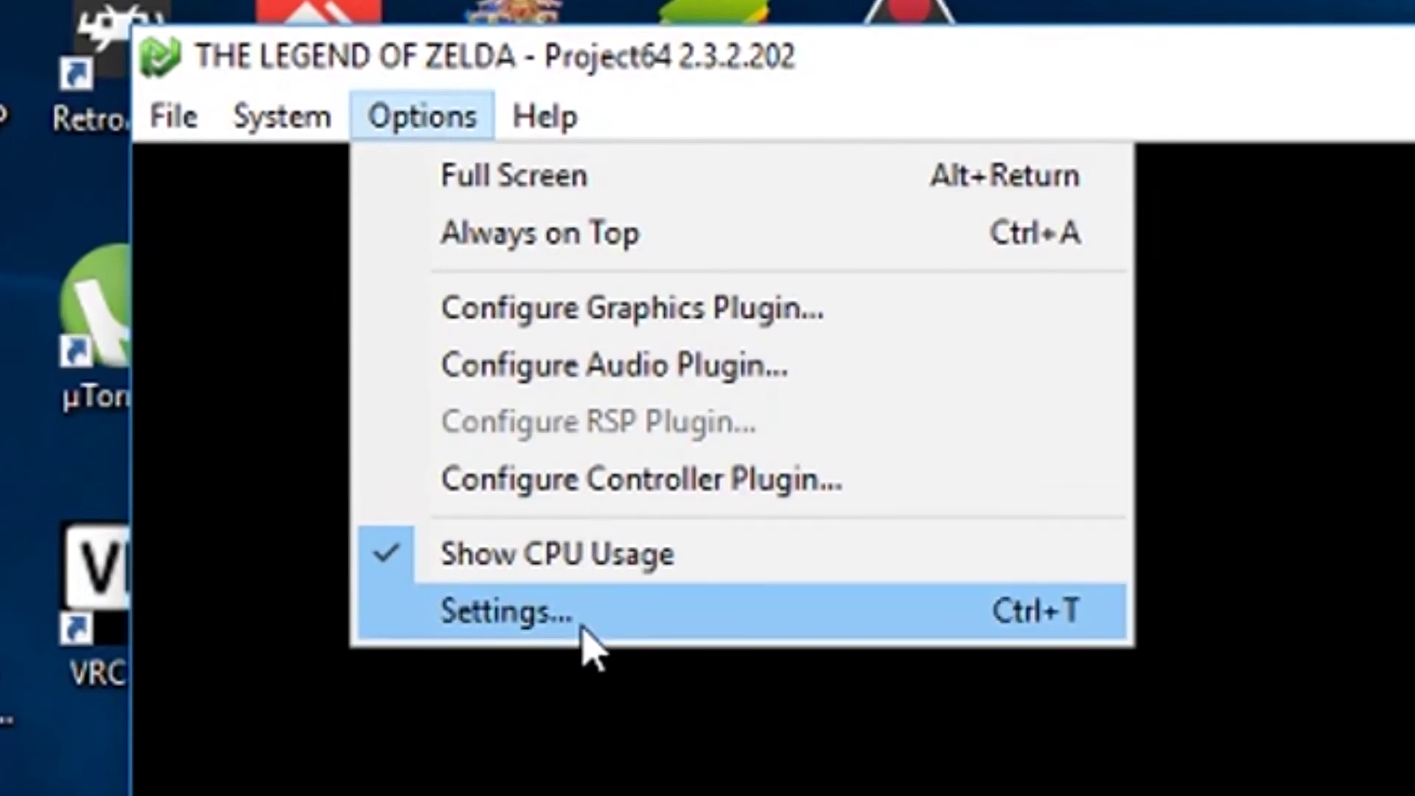
left_click(392, 323)
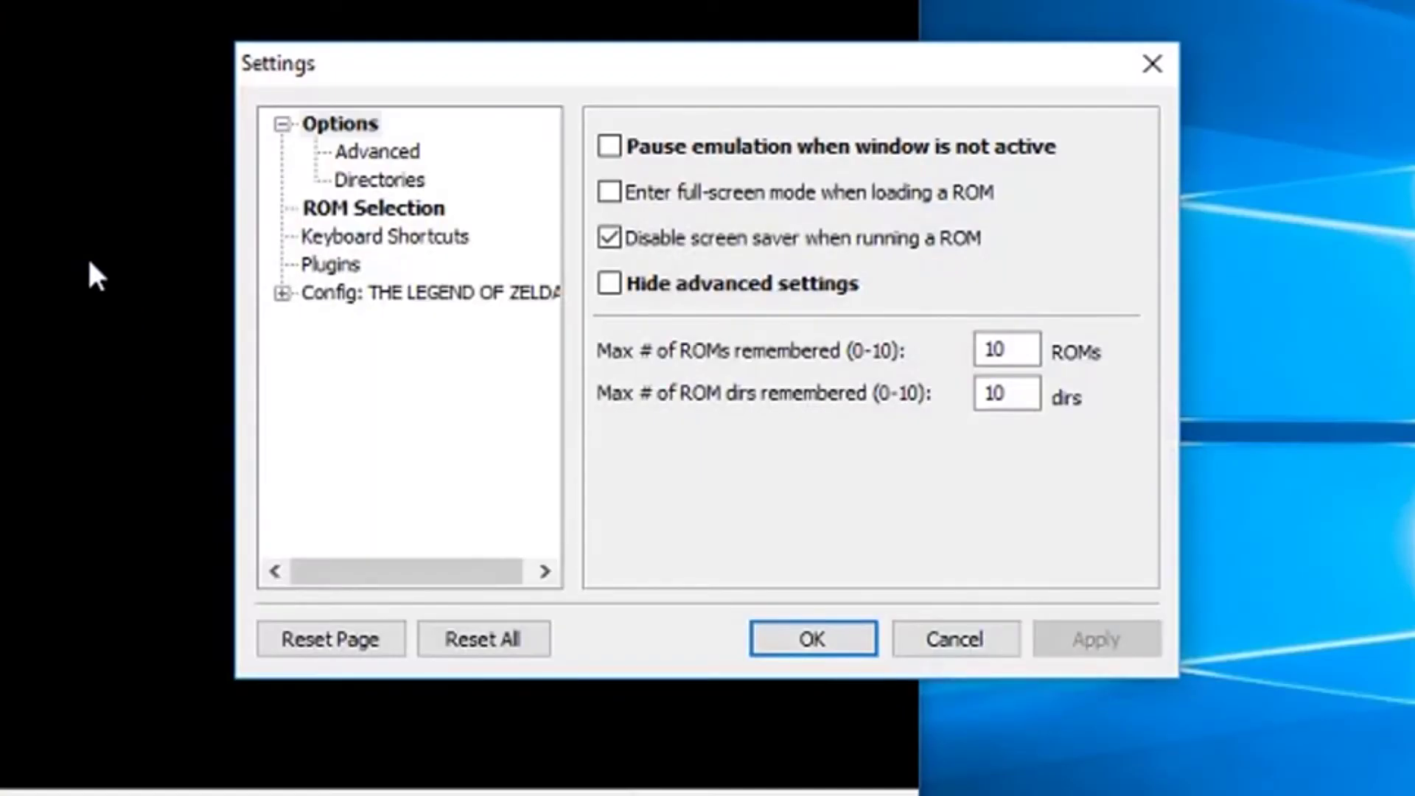
left_click(282, 295)
left_click(357, 292)
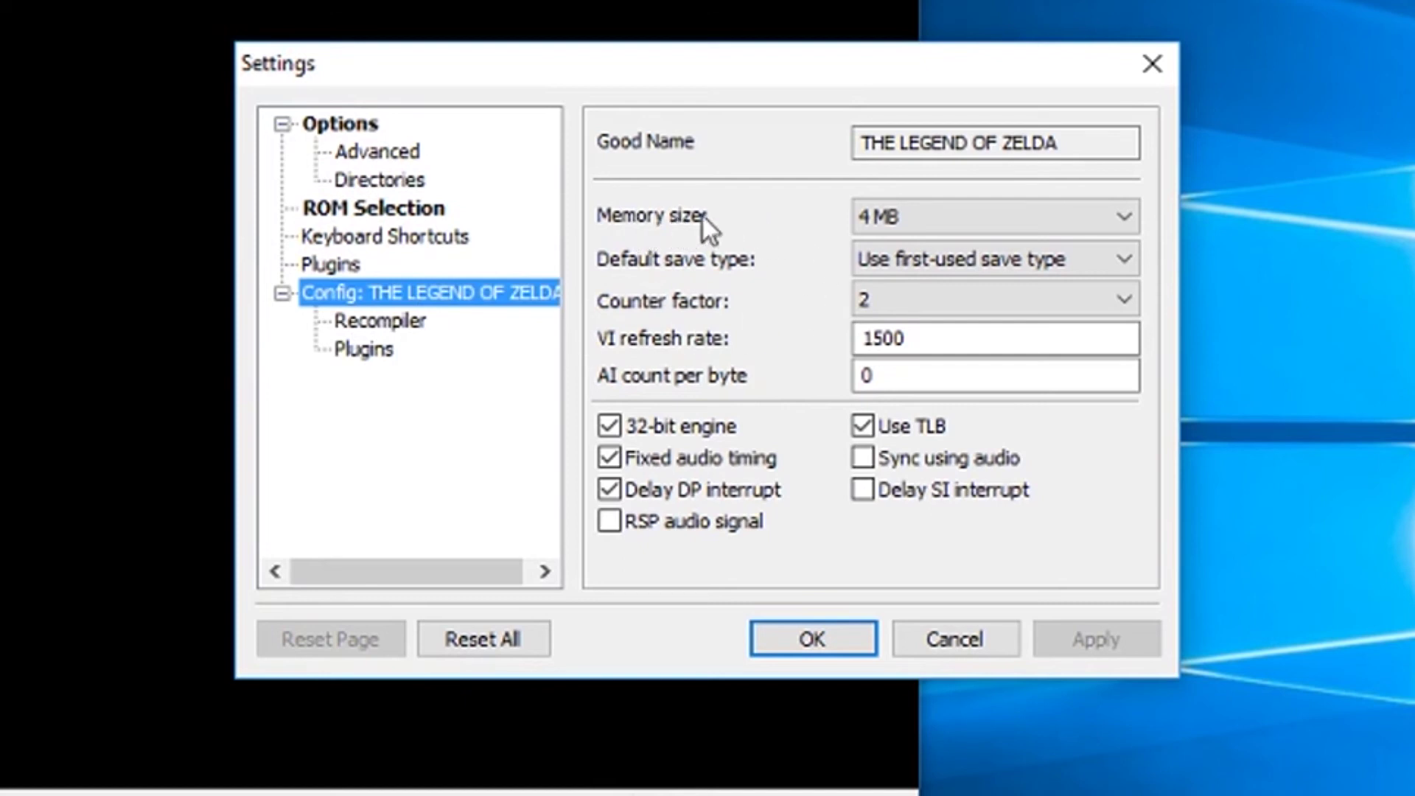
left_click(947, 215)
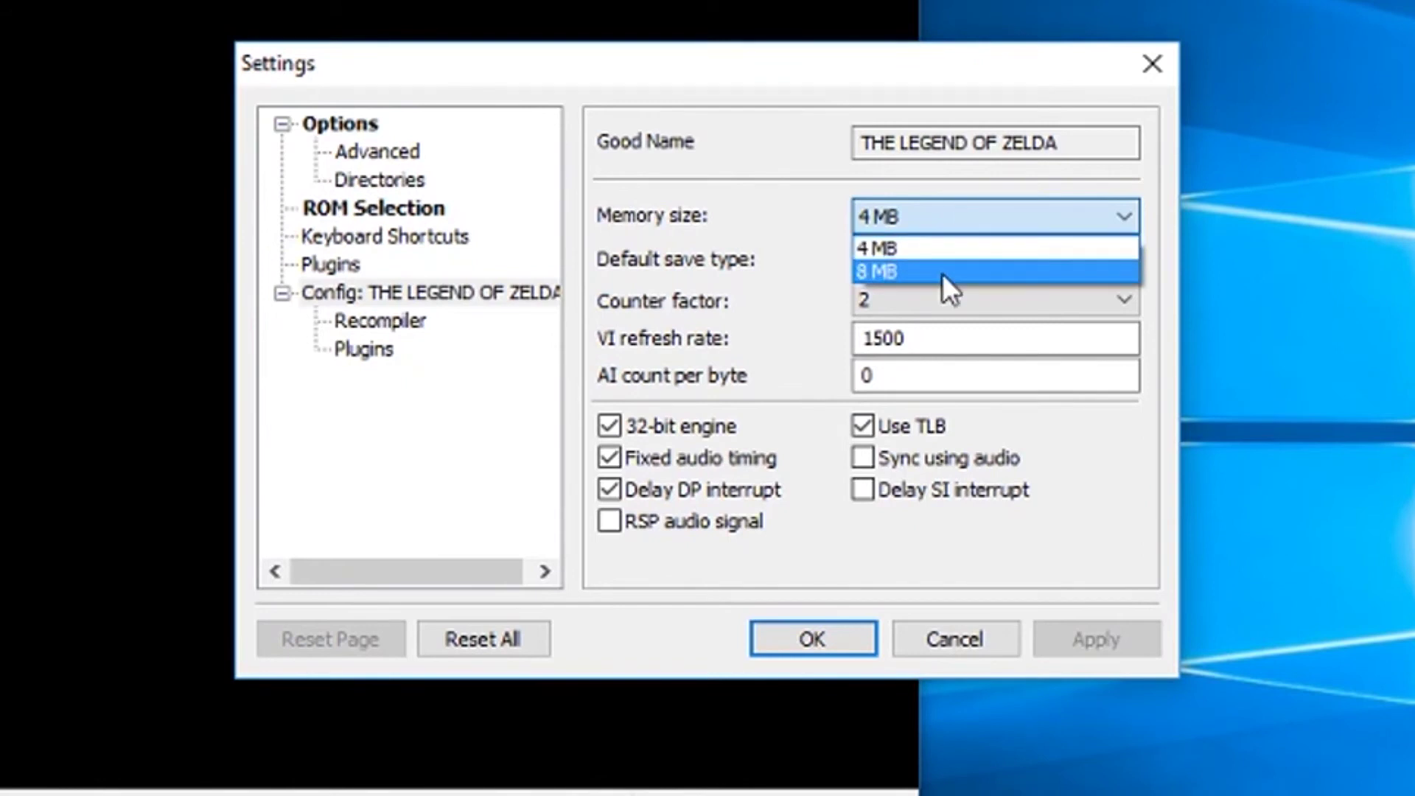
left_click(938, 269)
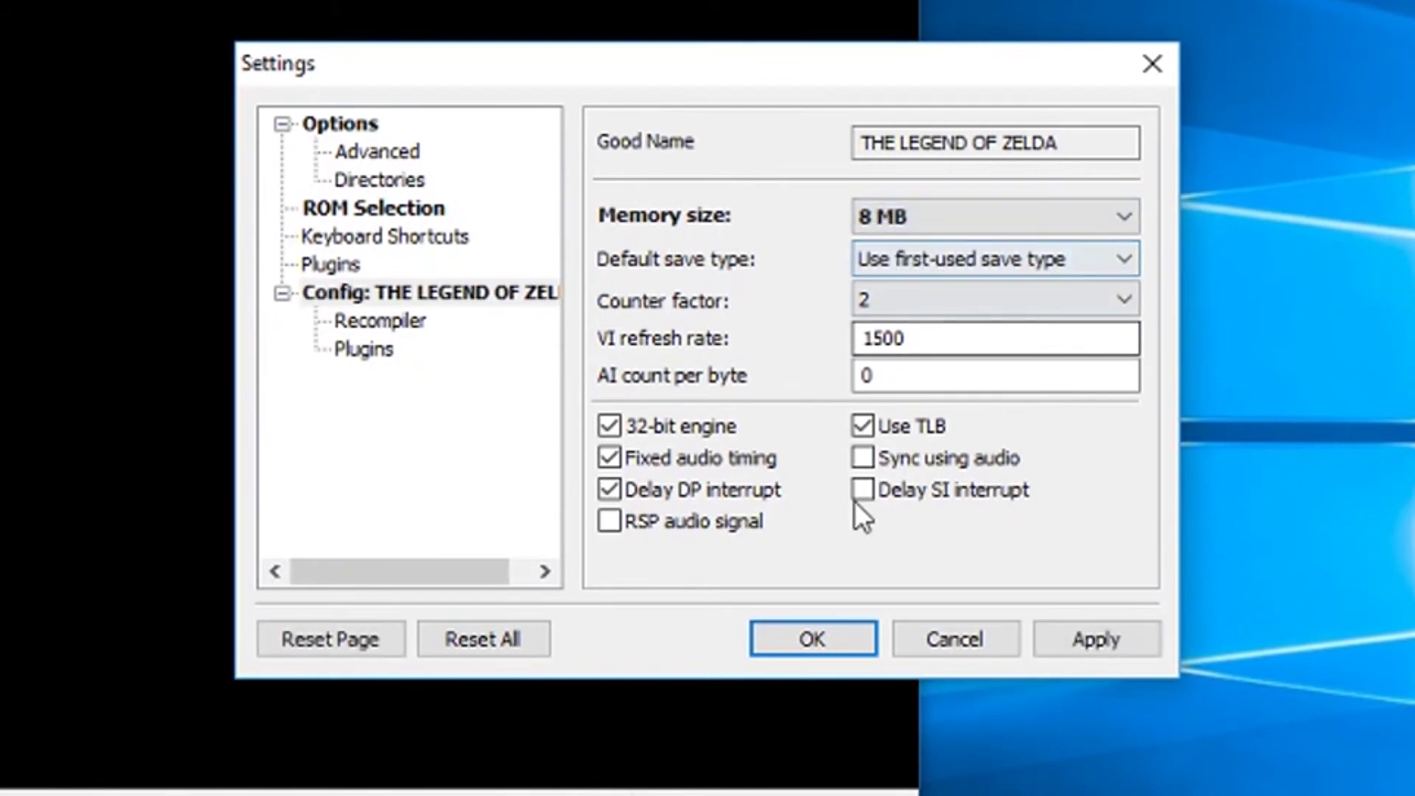
left_click(1091, 652)
left_click(824, 654)
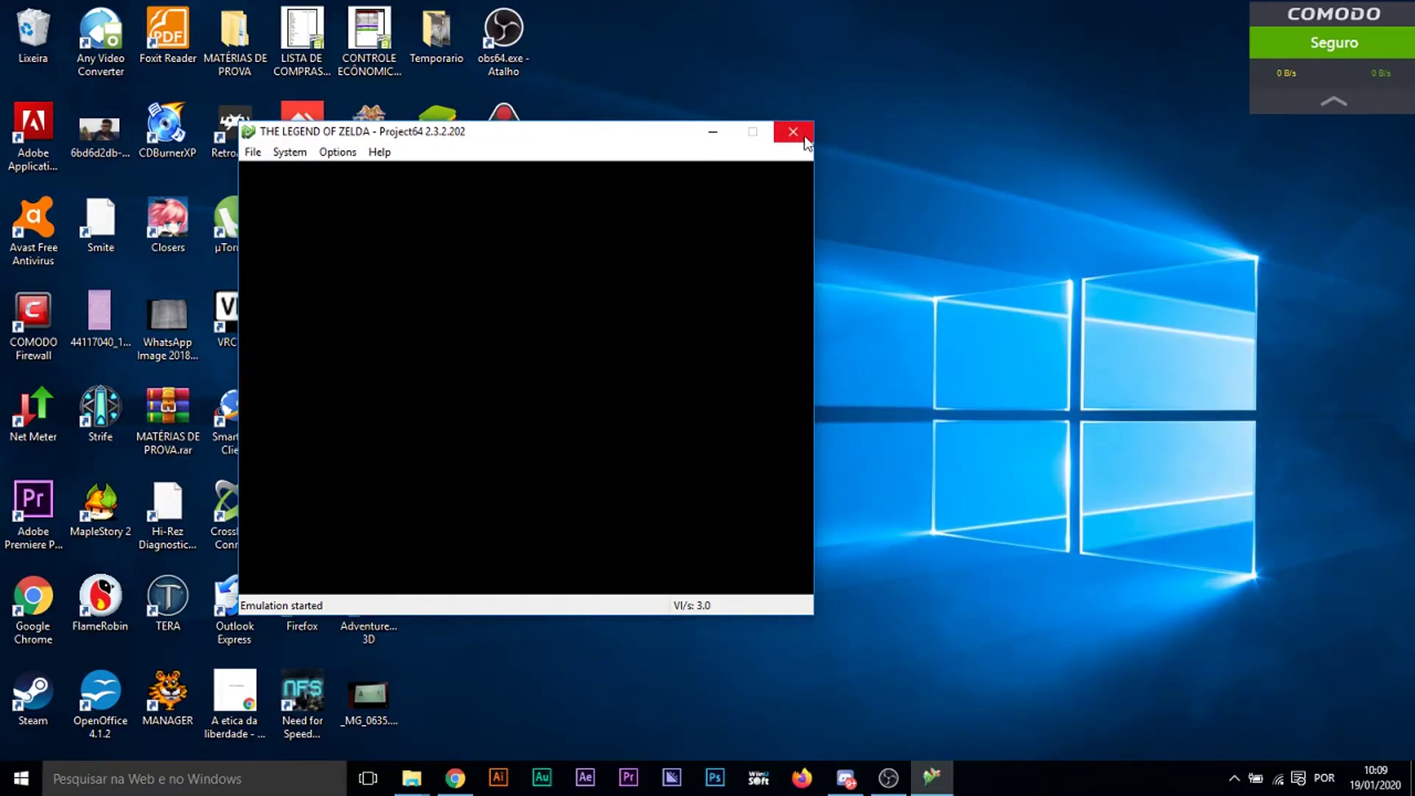
Close the emulator, relaunch Project64.exe from the Project64 2.3 folder and minimize the folder window
left_click(805, 140)
mouse_move(412, 777)
left_click(407, 688)
left_click(665, 391)
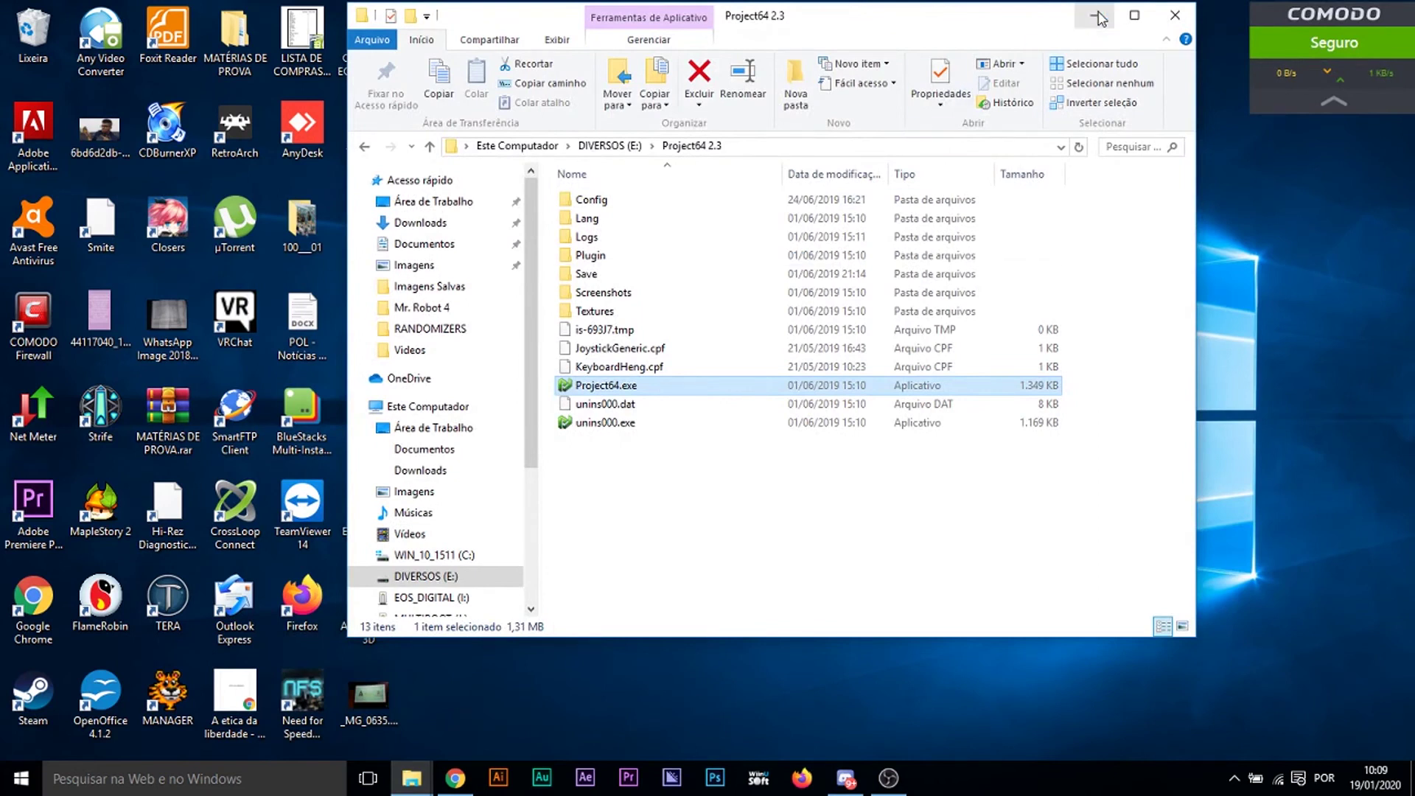
left_click(695, 455)
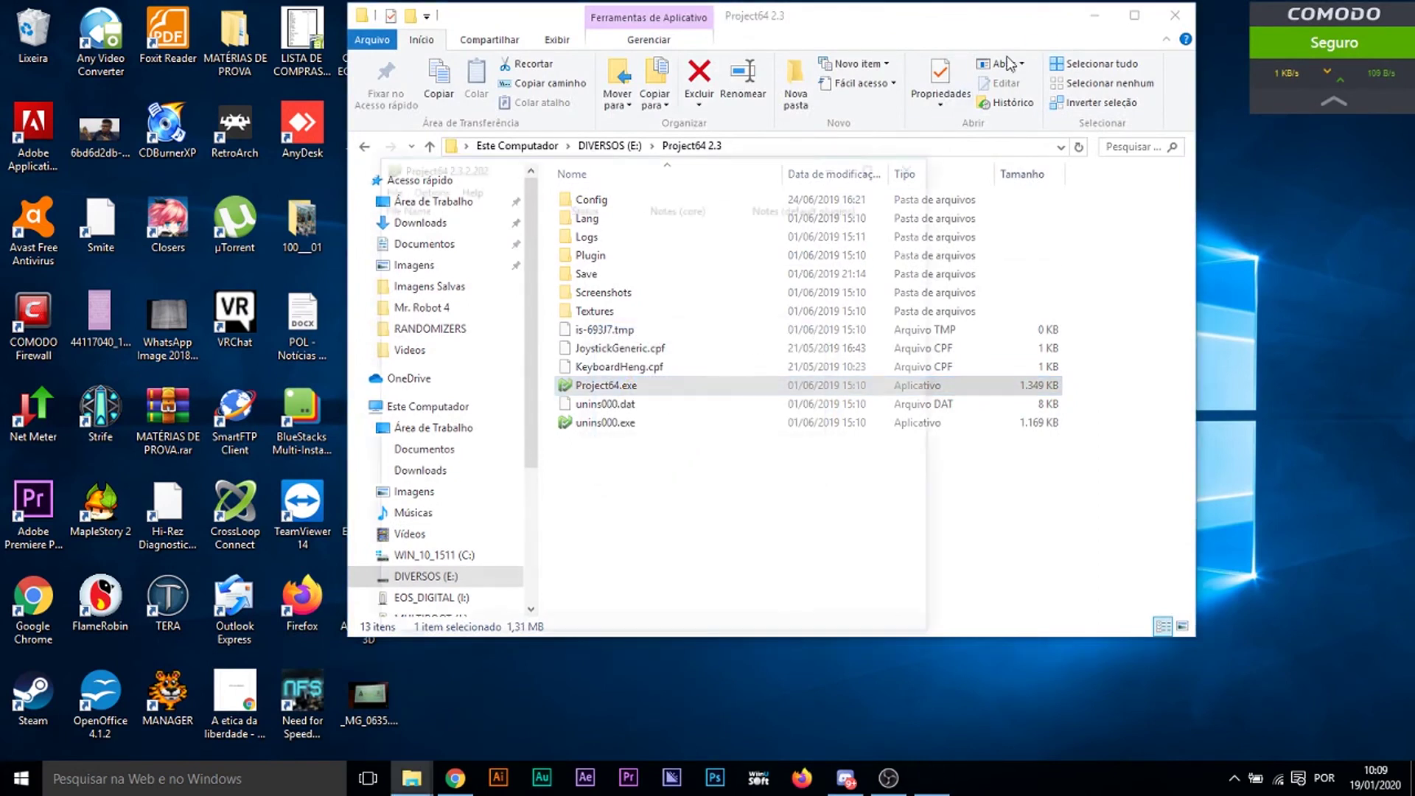
left_click(1094, 15)
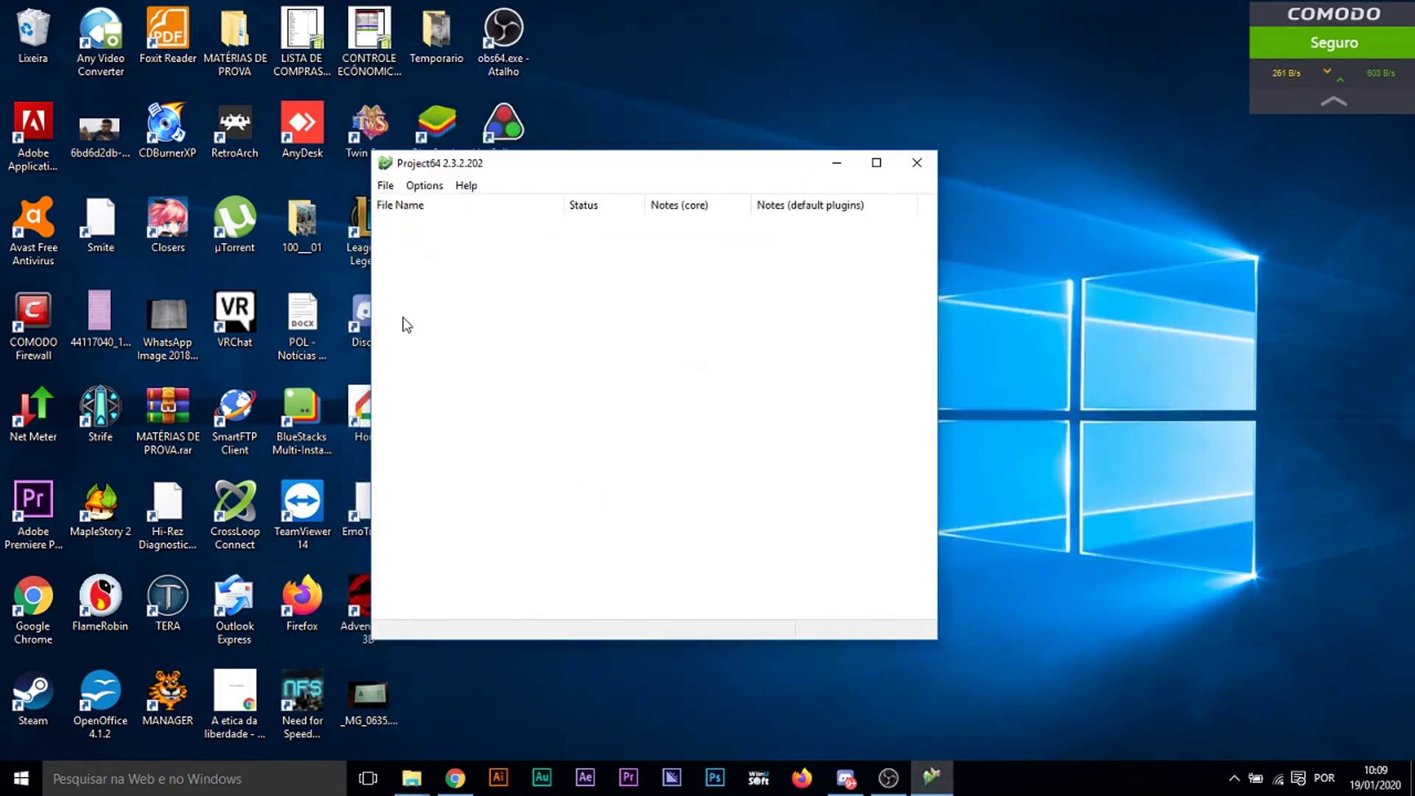
Load OoTR_328517_7TLZNL0DWE.z64 from the recent ROMs and reposition the emulator window
left_click(384, 186)
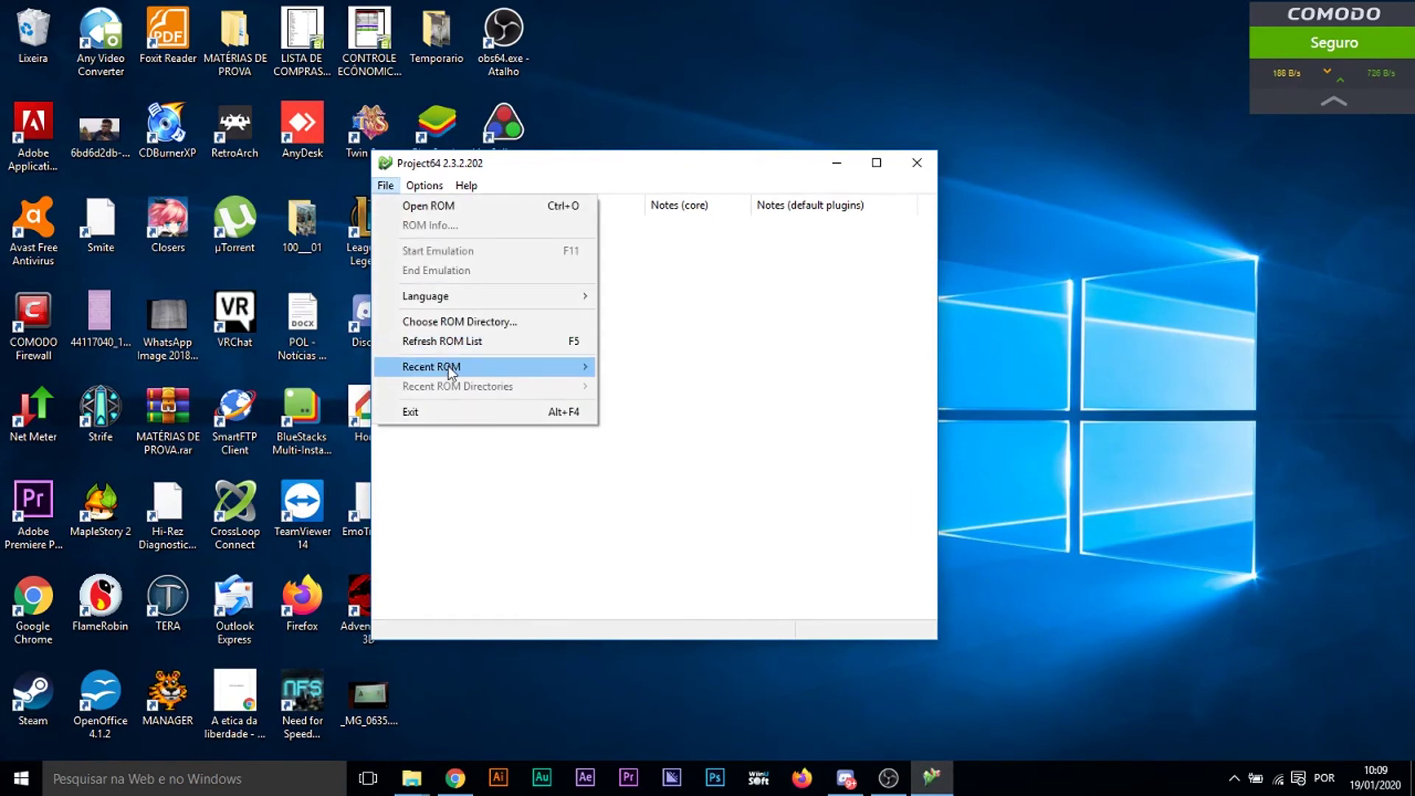
mouse_move(442, 370)
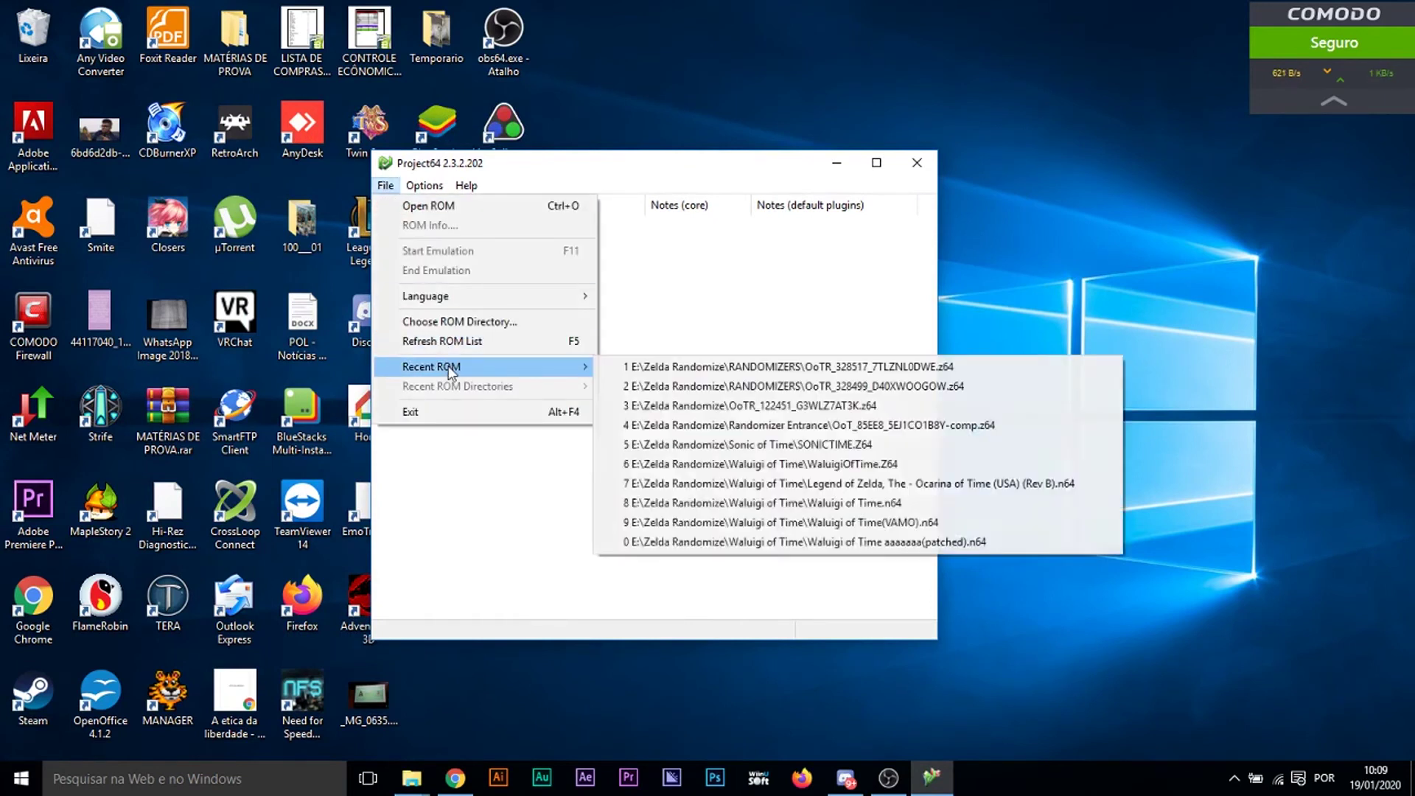
left_click(652, 368)
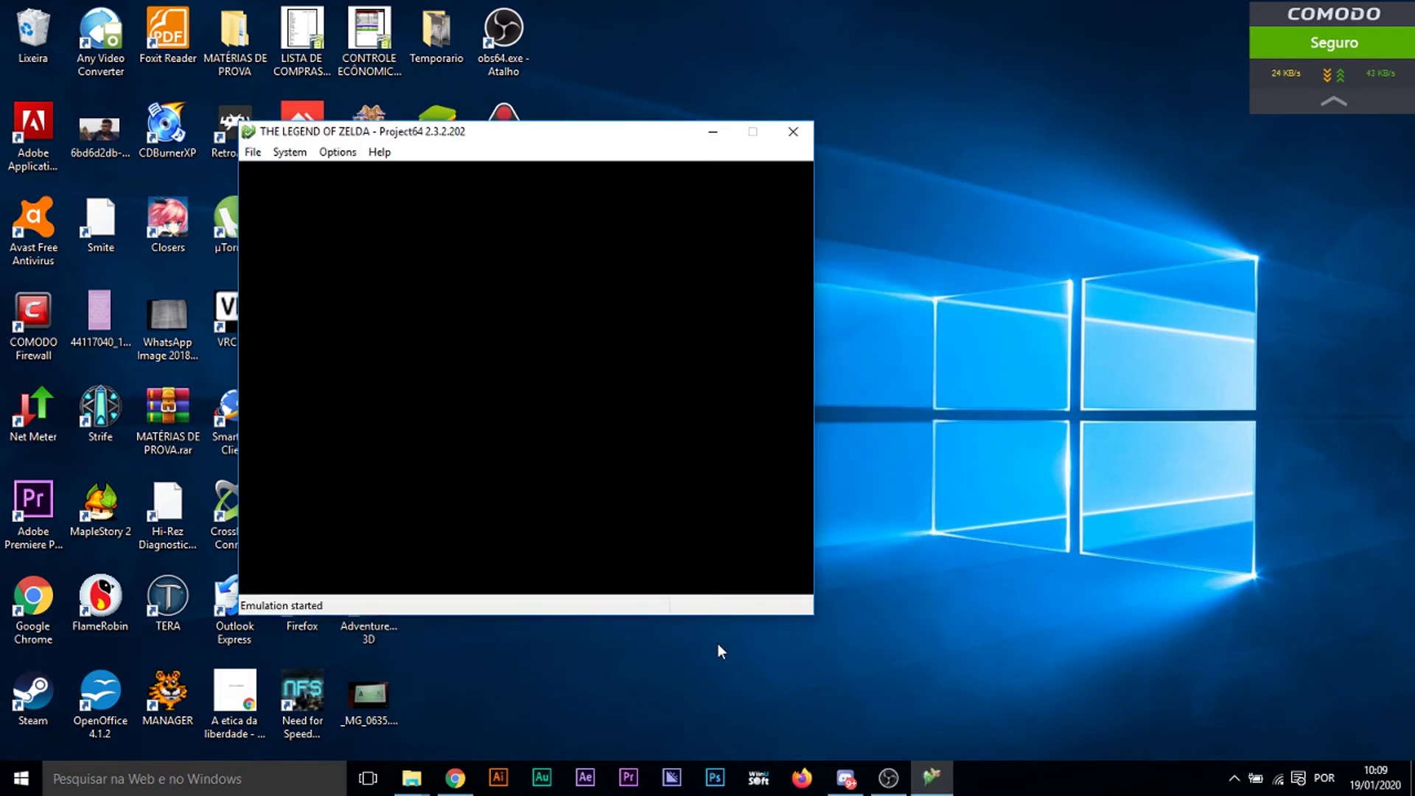
left_click_drag(556, 143, 805, 140)
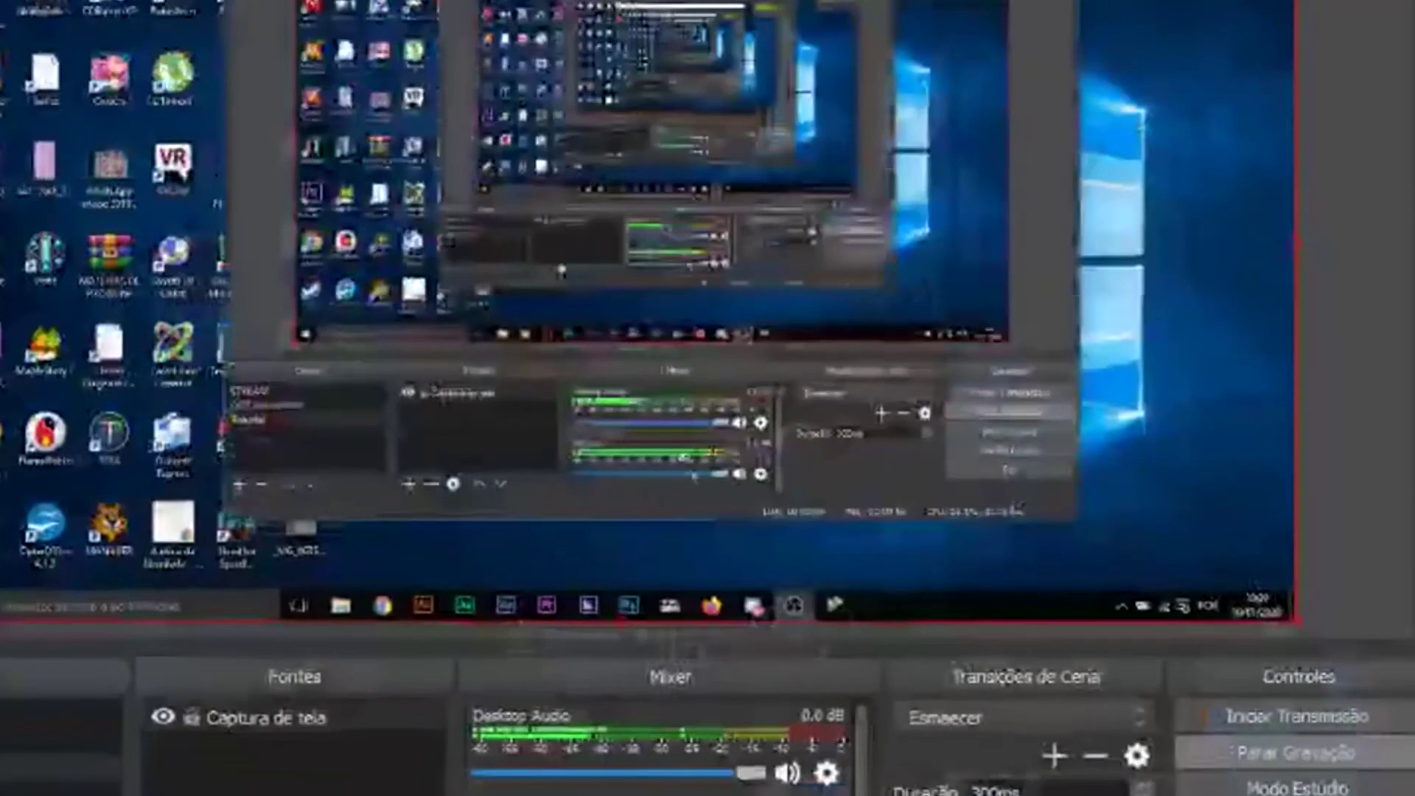
left_click_drag(755, 783, 653, 790)
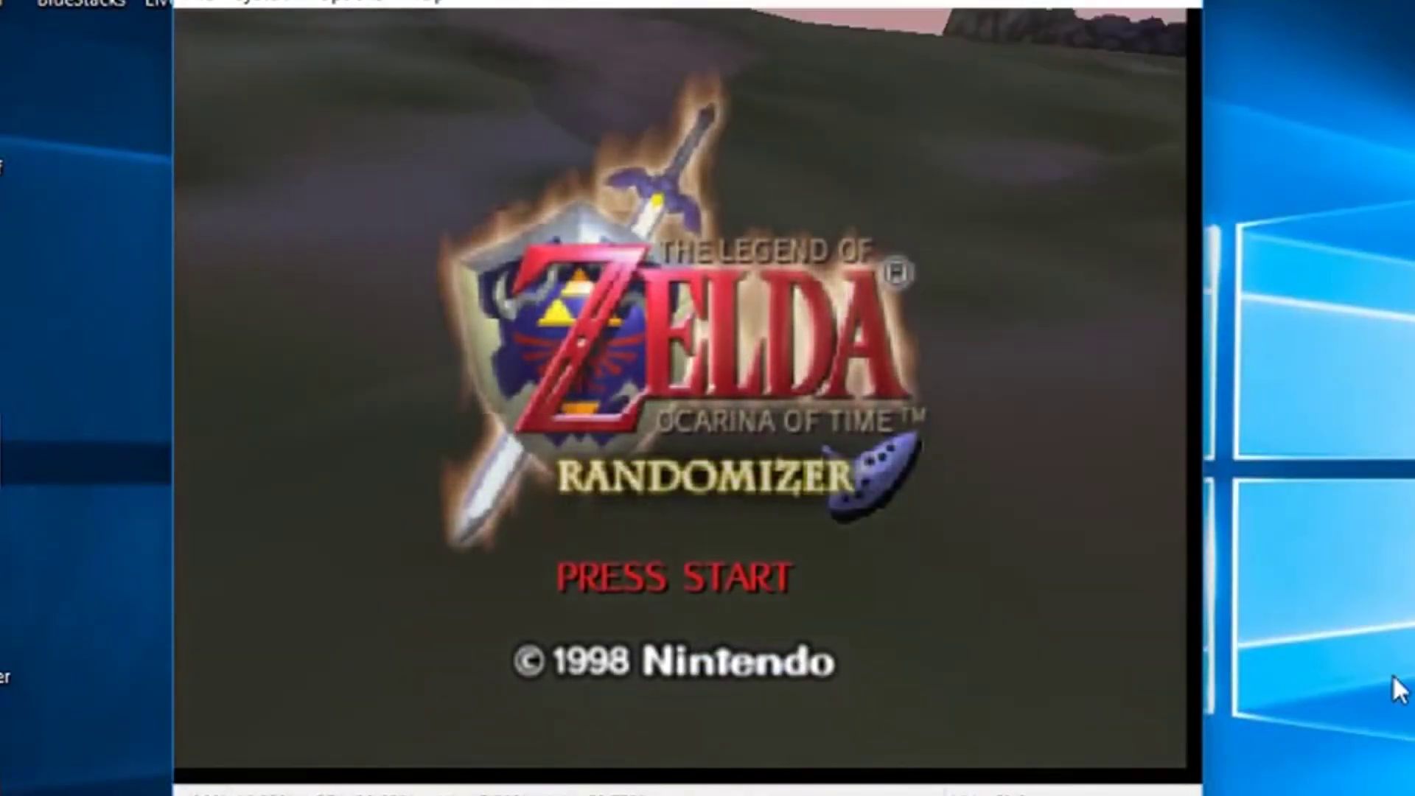
Start the game from its title screen and erase the save in File 2
key("Return")
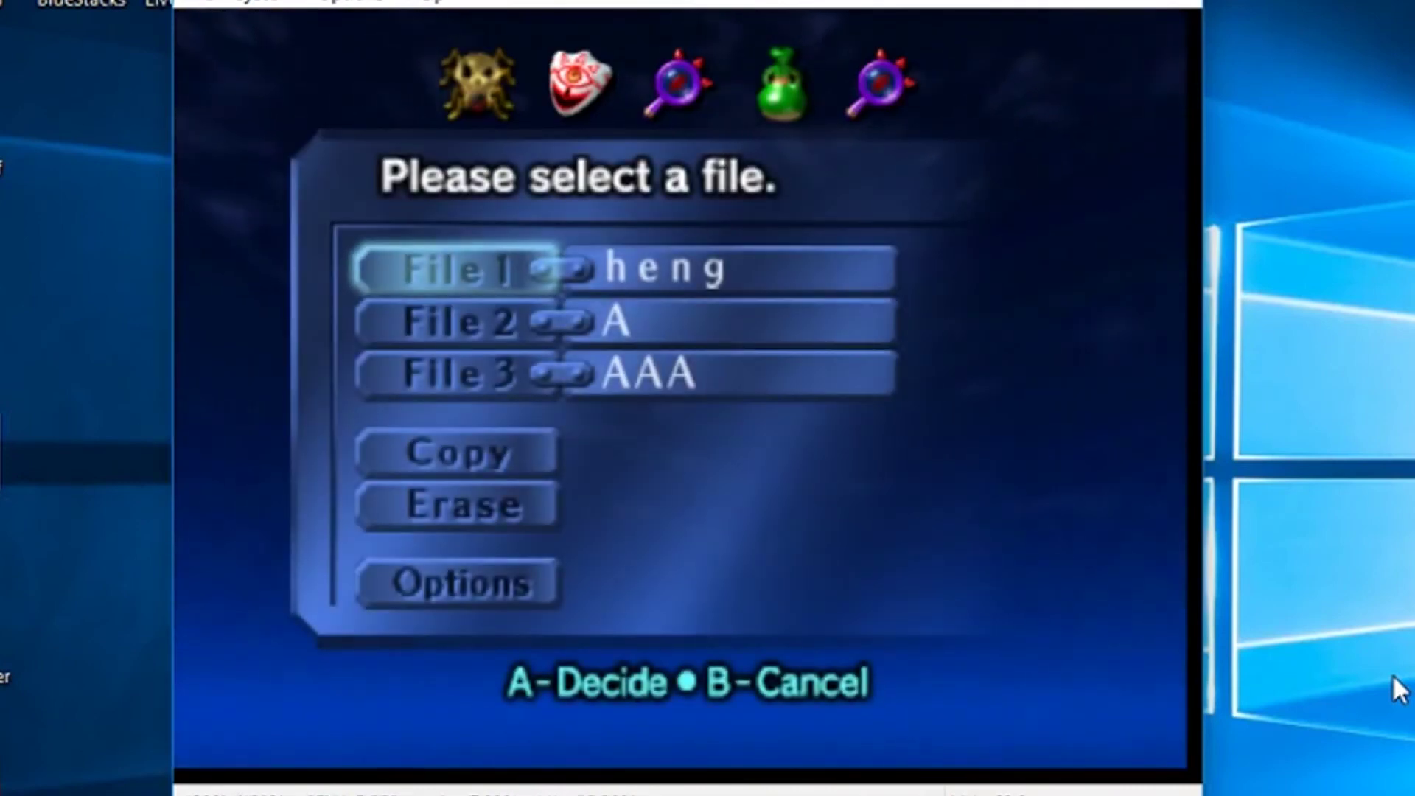
key("Down")
key("Down")
key("Down")
key("x")
key("Up")
key("Up")
key("x")
key("Up")
key("x")
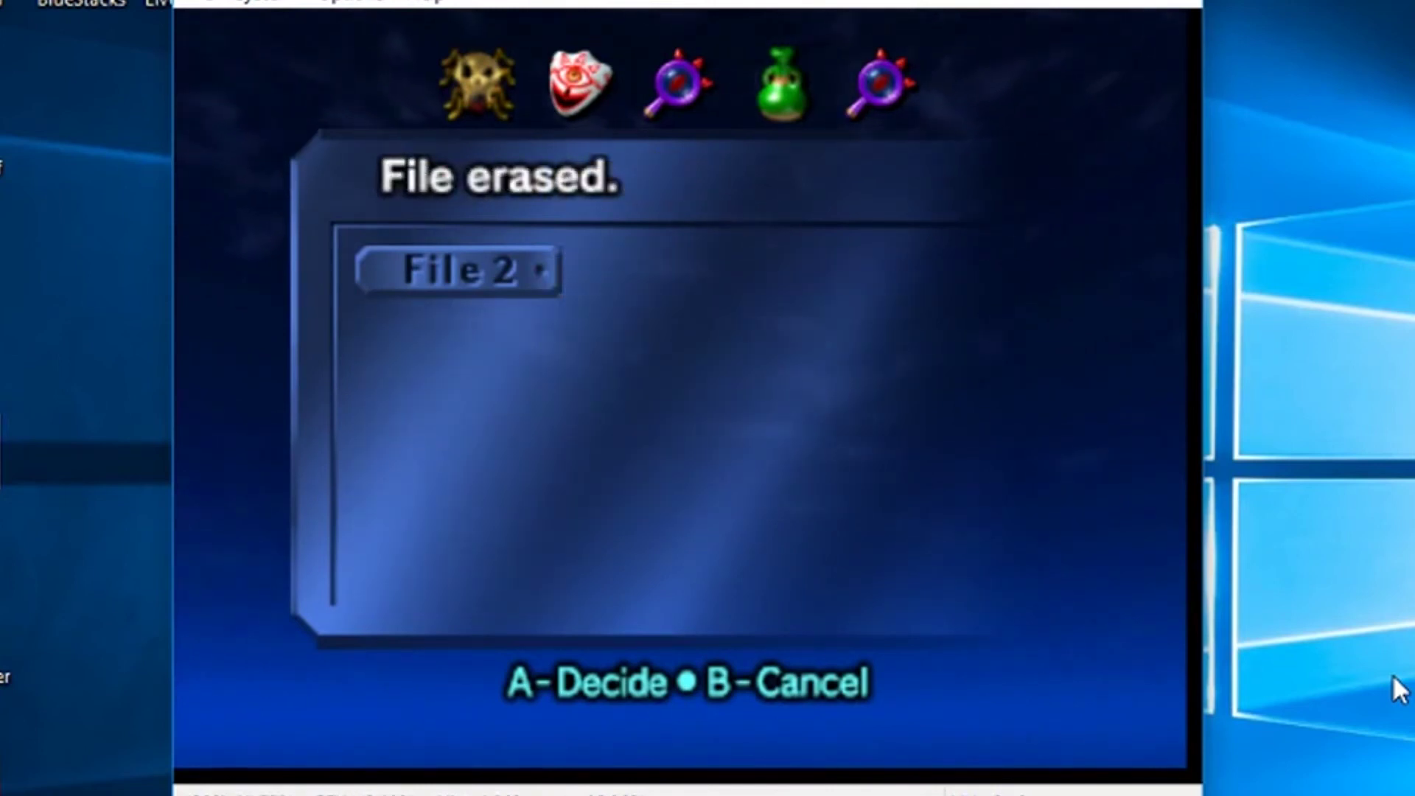
key("x")
key("c")
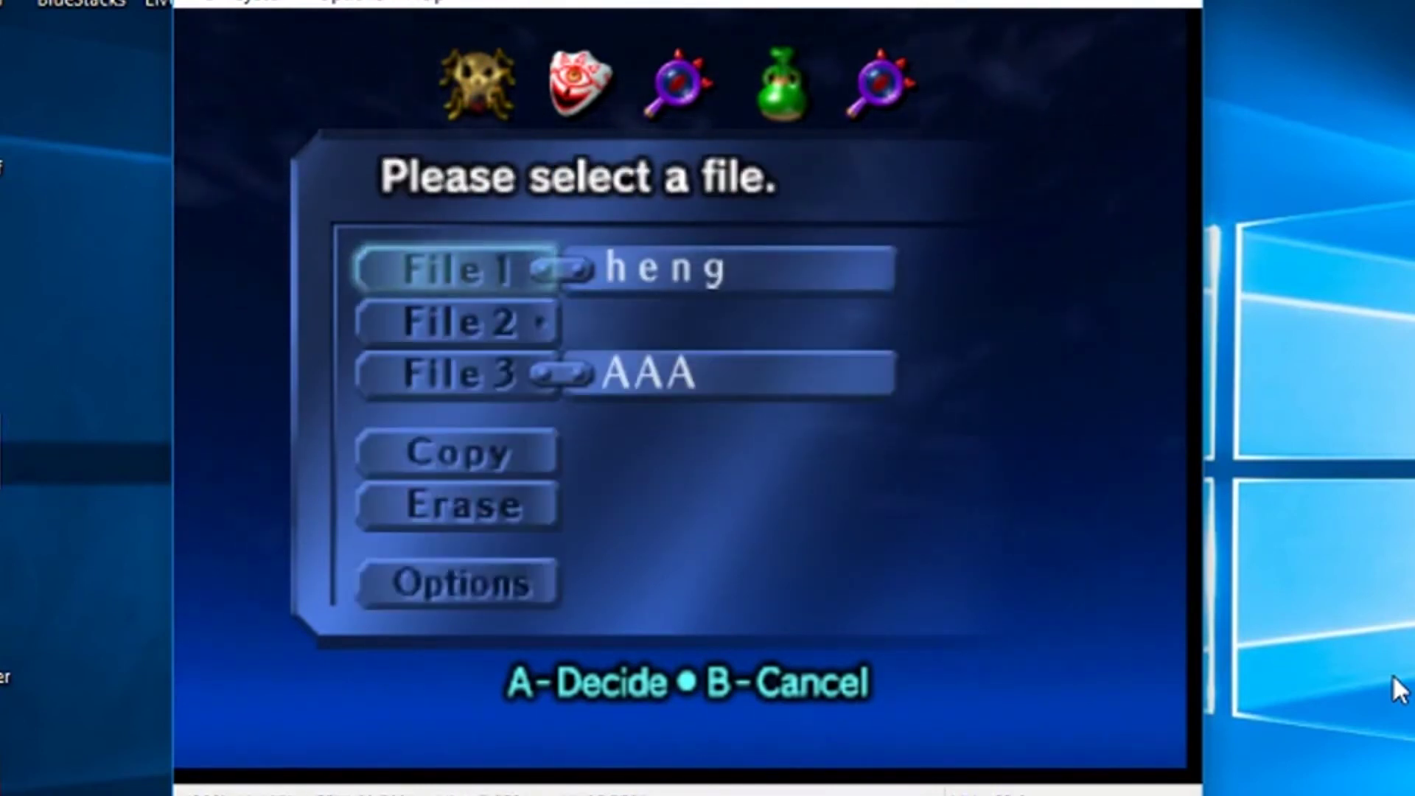
Create a new save in File 2 with the name PPPP
key("Down")
key("x")
key("Down")
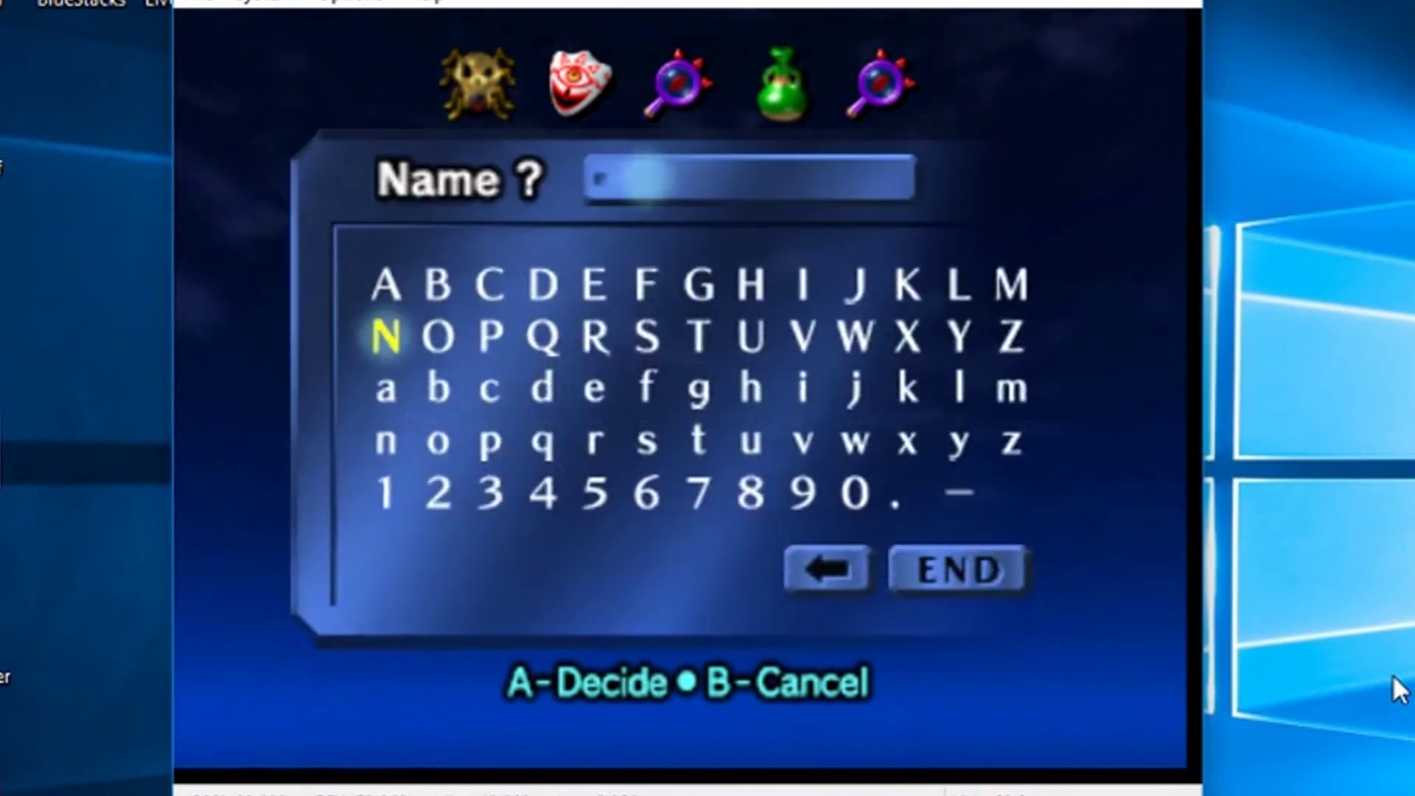
key("Right")
key("Right")
key("x")
key("x")
key("x")
key("x")
key("Right")
key("Down")
key("Right")
key("Right")
key("Down")
key("Right")
key("Right")
key("Right")
key("Down")
key("Down")
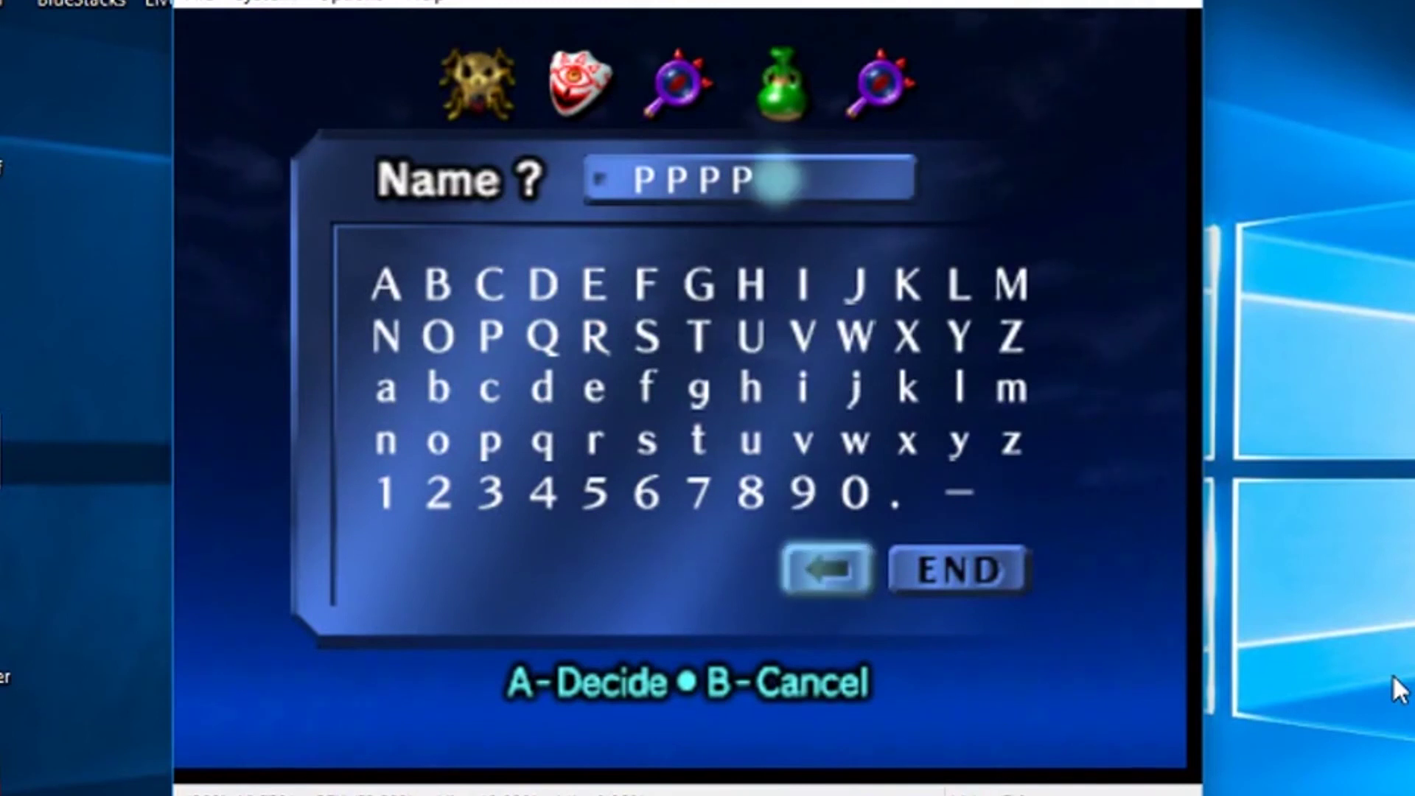
key("Right")
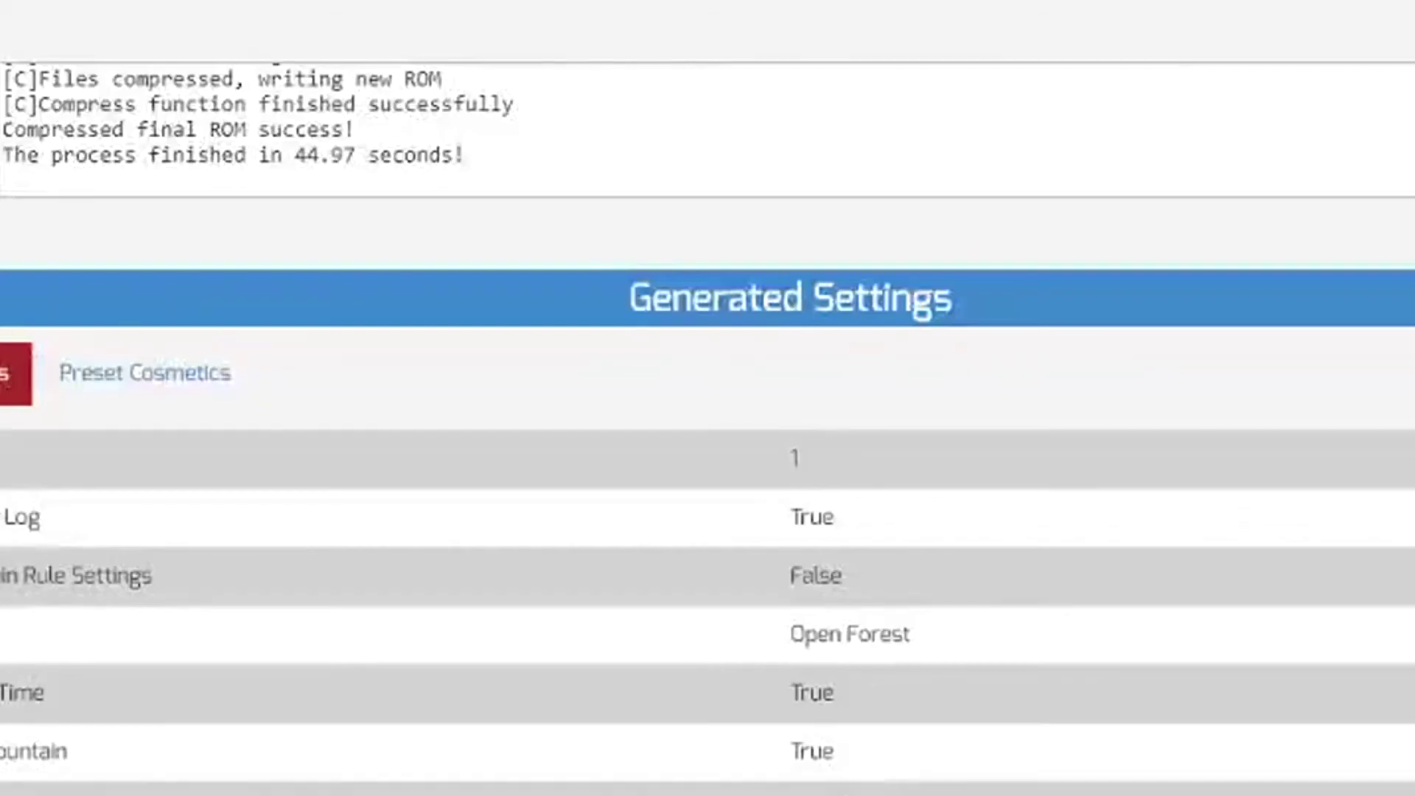
scroll(105, 564, "up", 3)
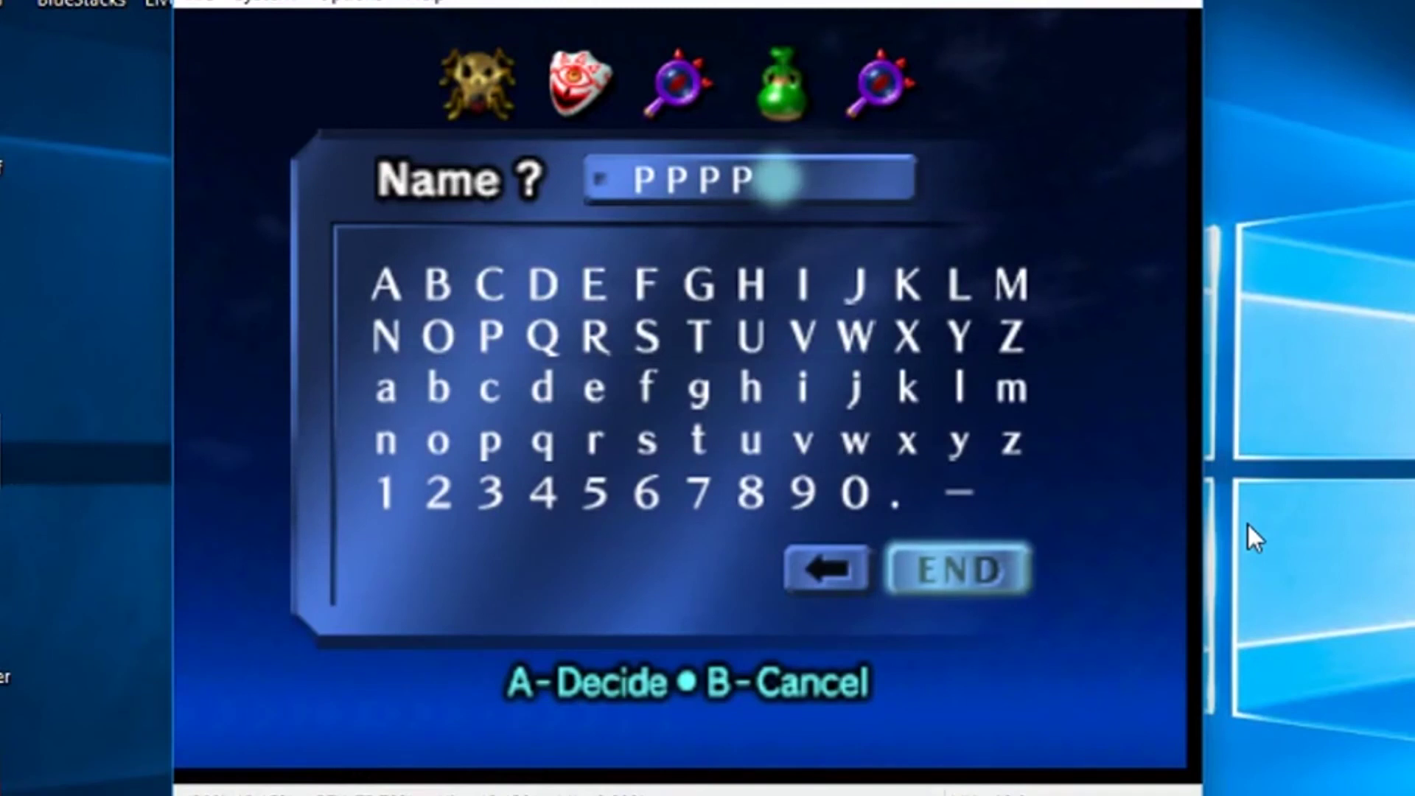
key("Return")
Open the PPPP save and walk Link around inside the house towards the curtained doorway
key("Return")
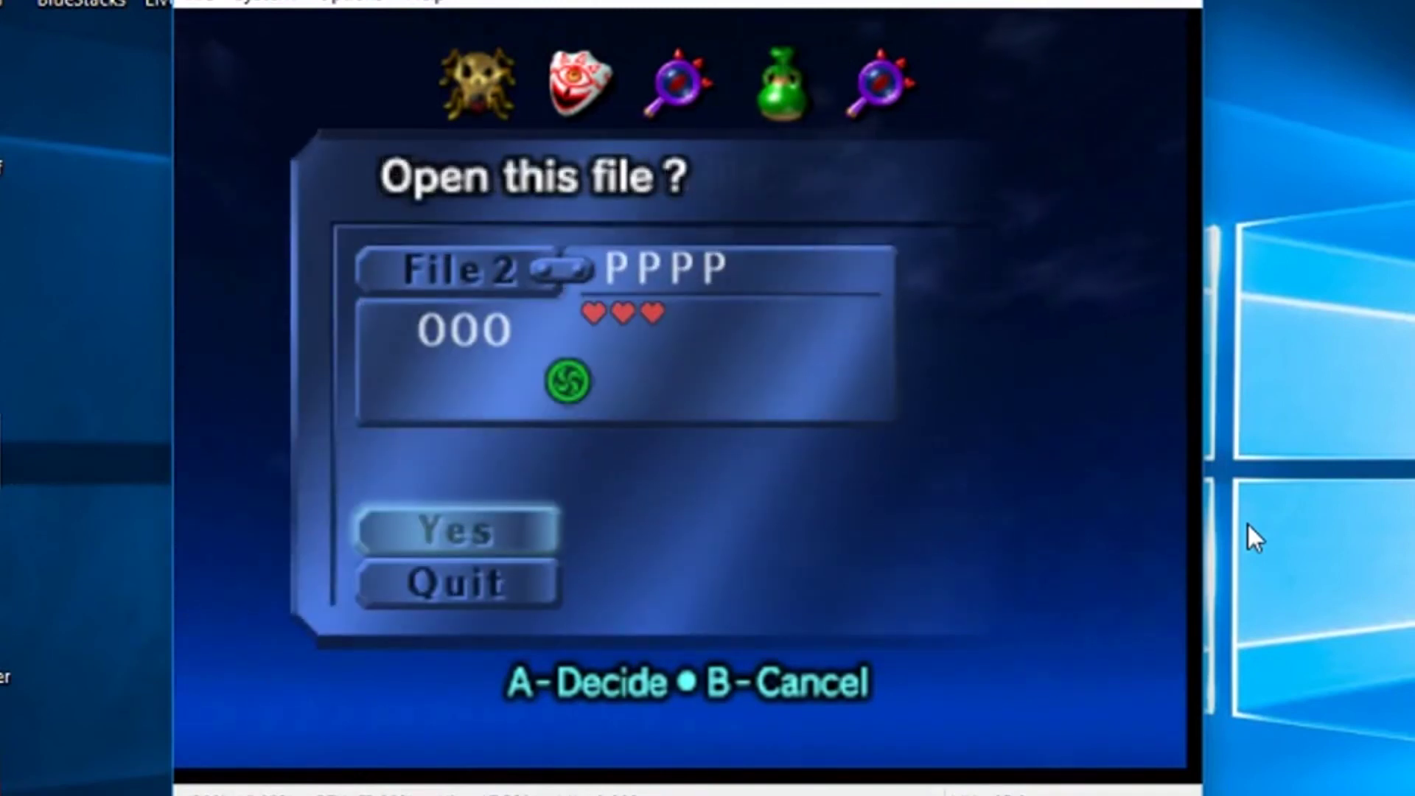
key("Return")
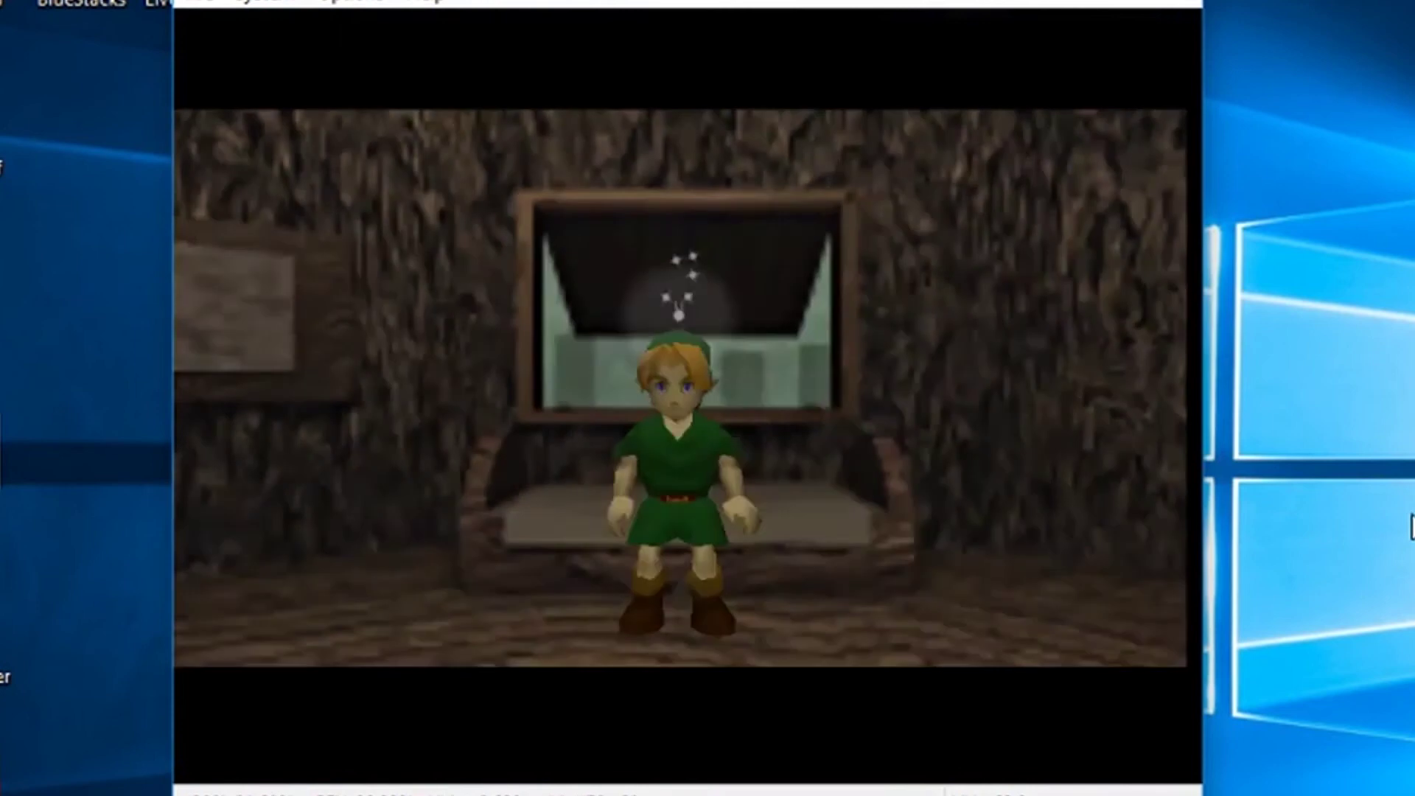
key("Left")
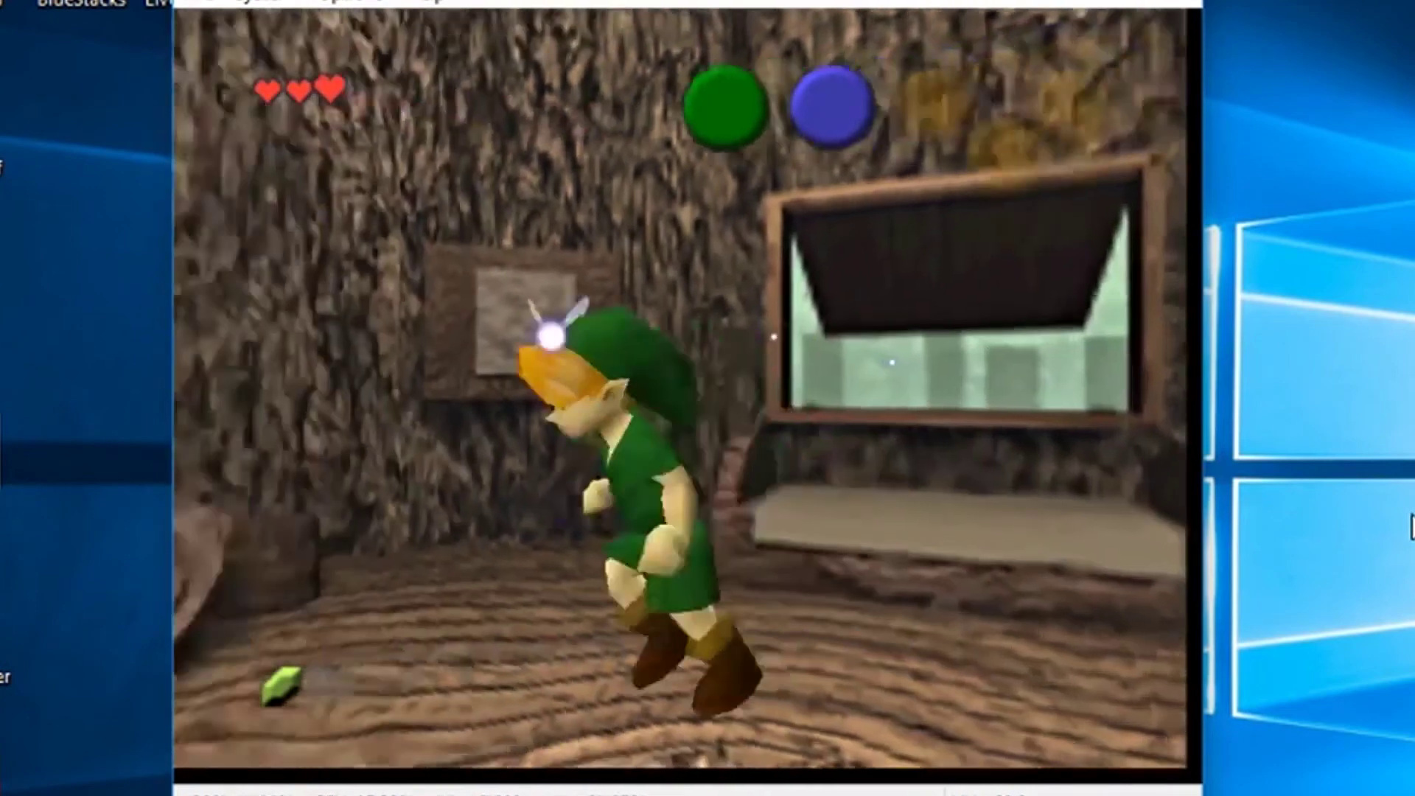
key("Right")
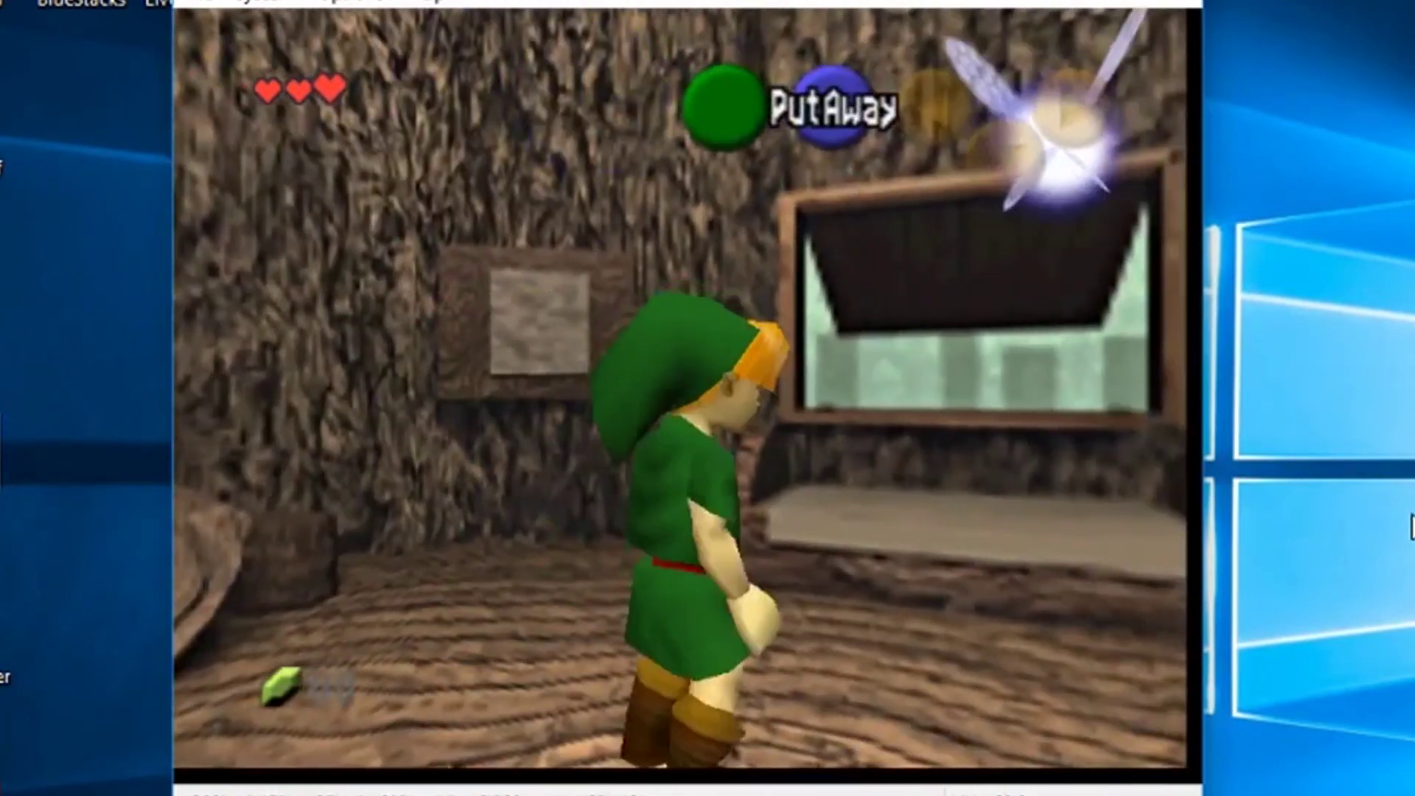
key("Up")
key("Down")
key("Right")
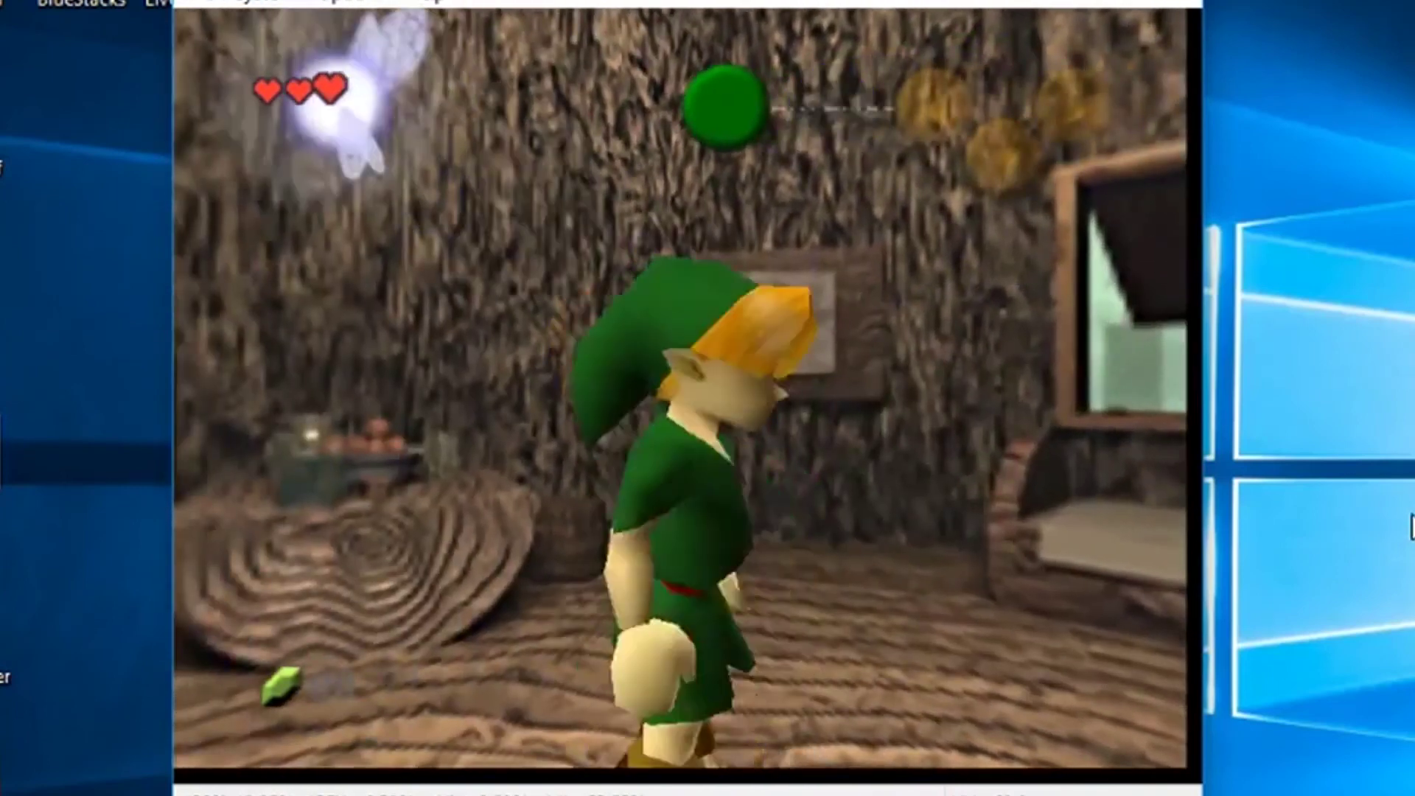
key("Down")
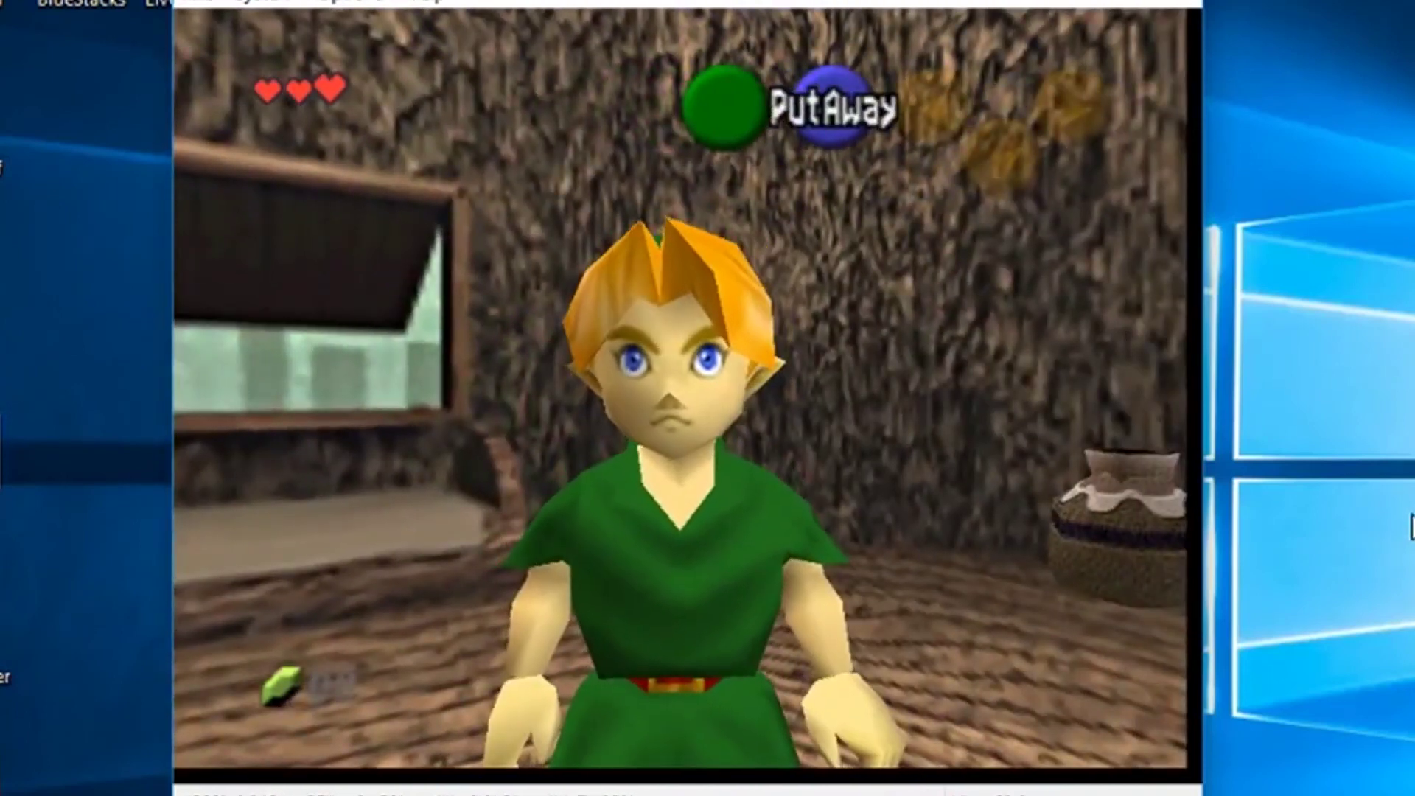
key("Up")
key("Right")
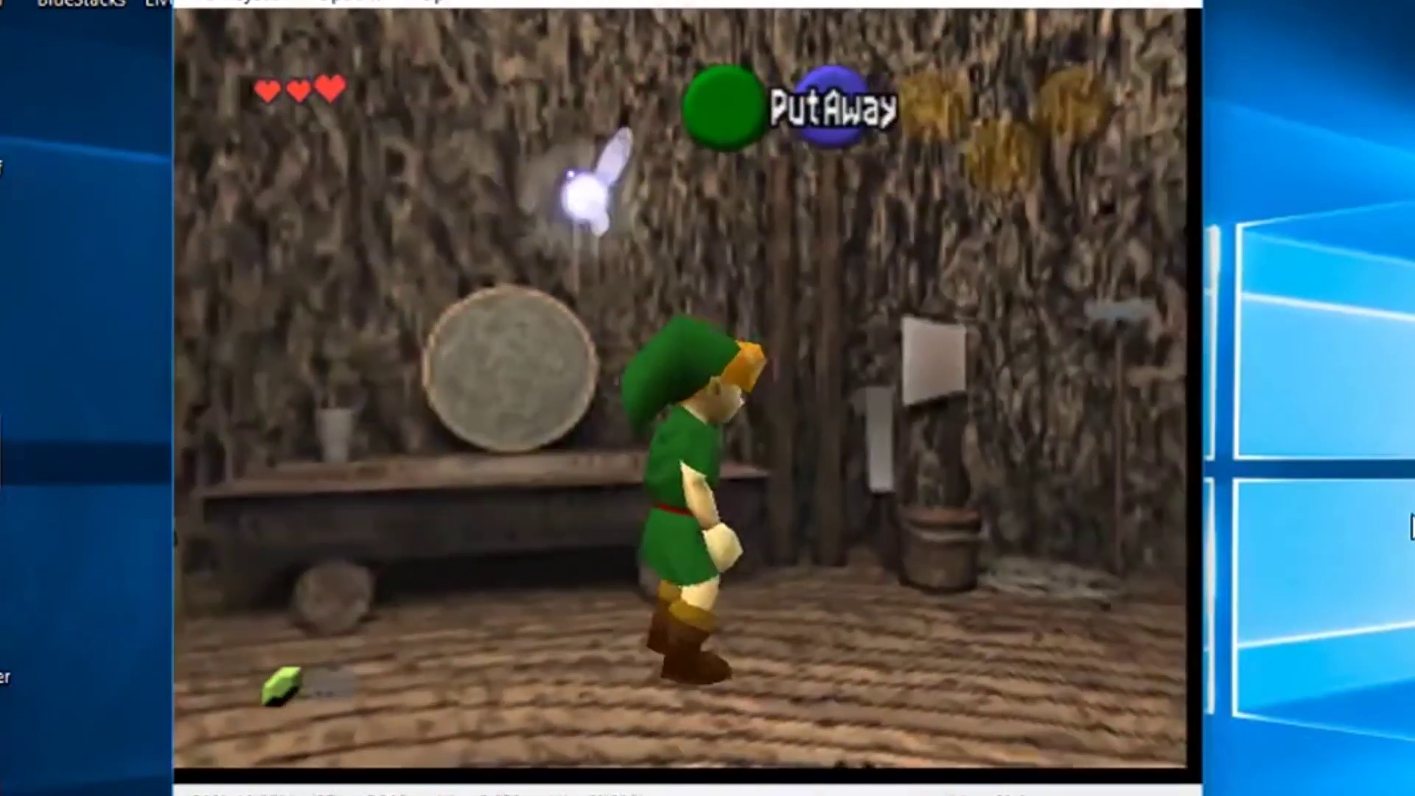
key("Right")
key("Left")
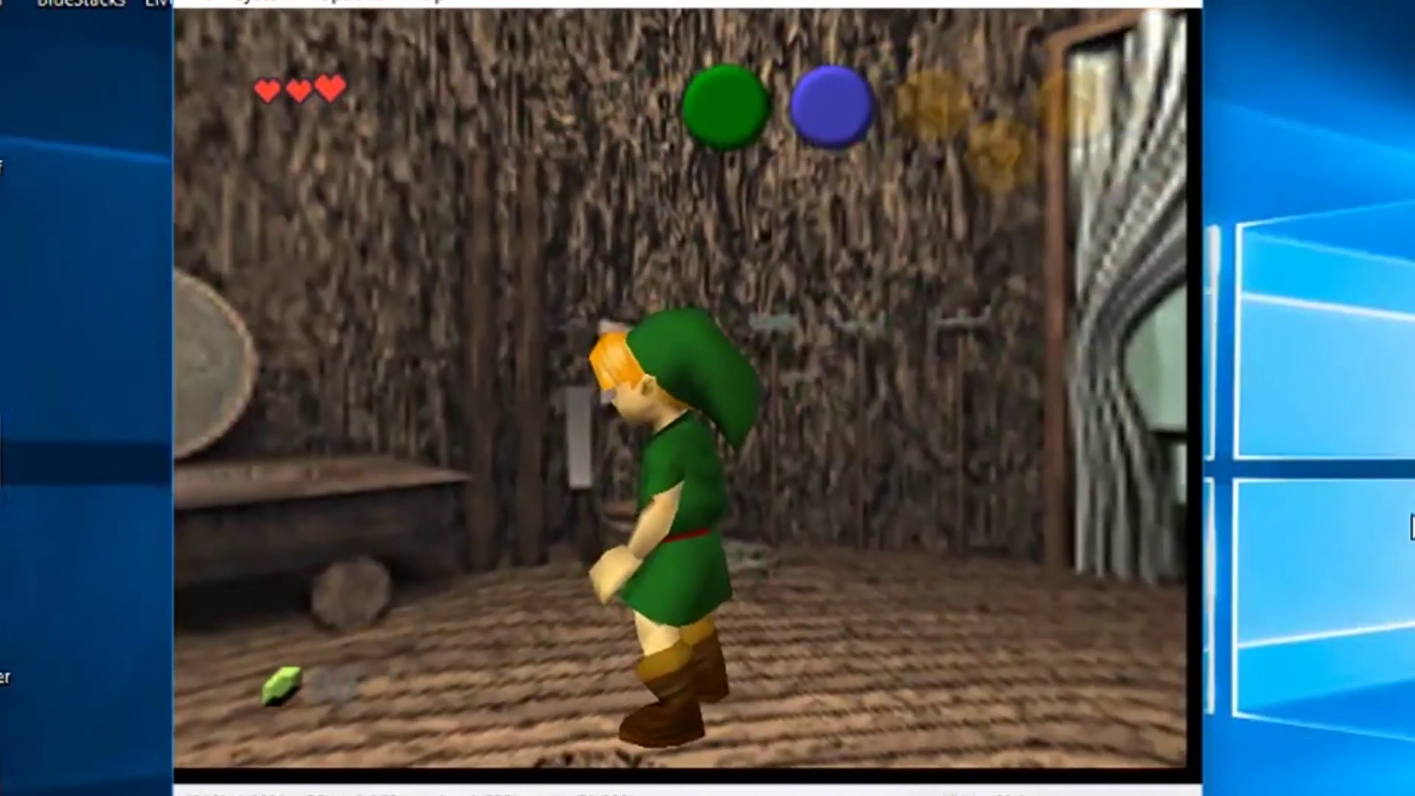
key("Right")
key("Up")
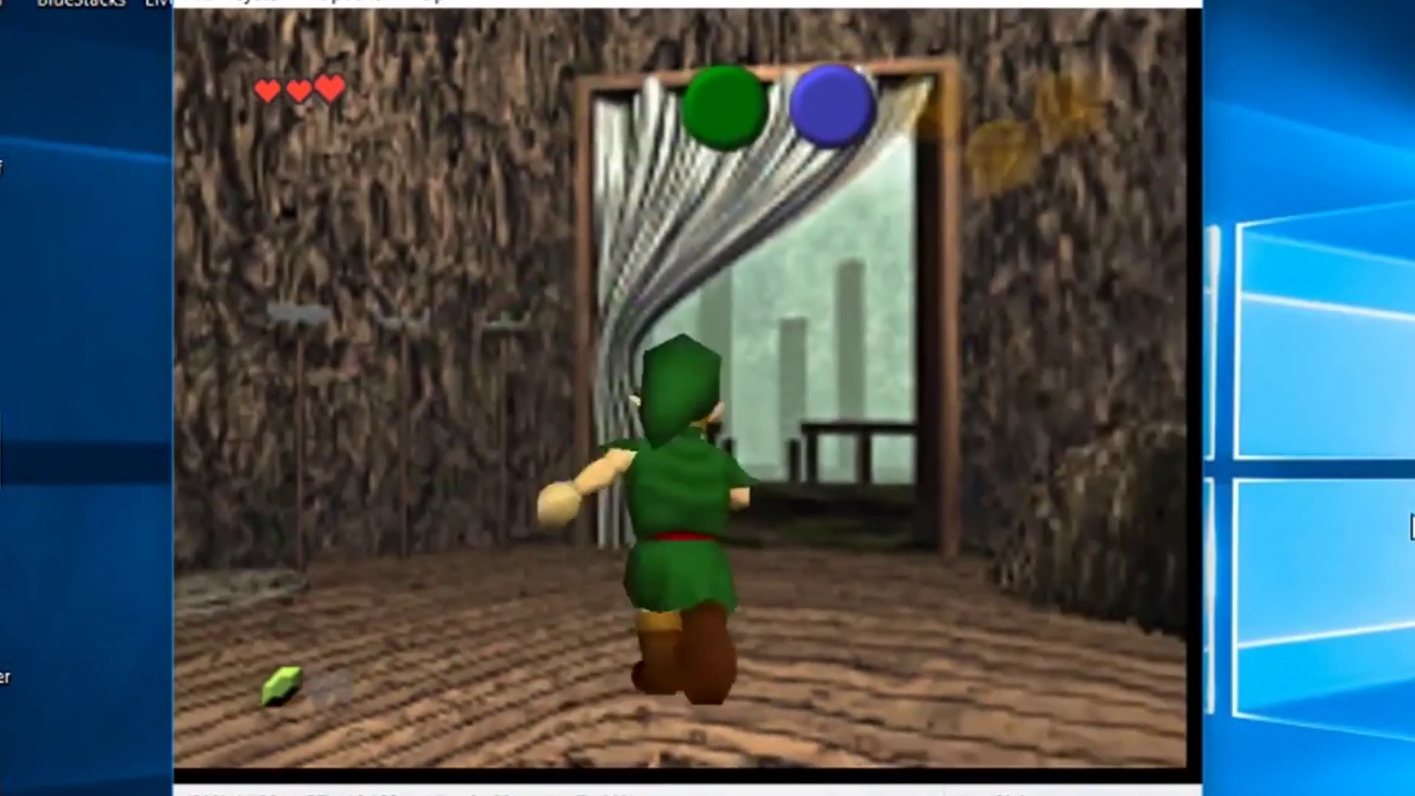